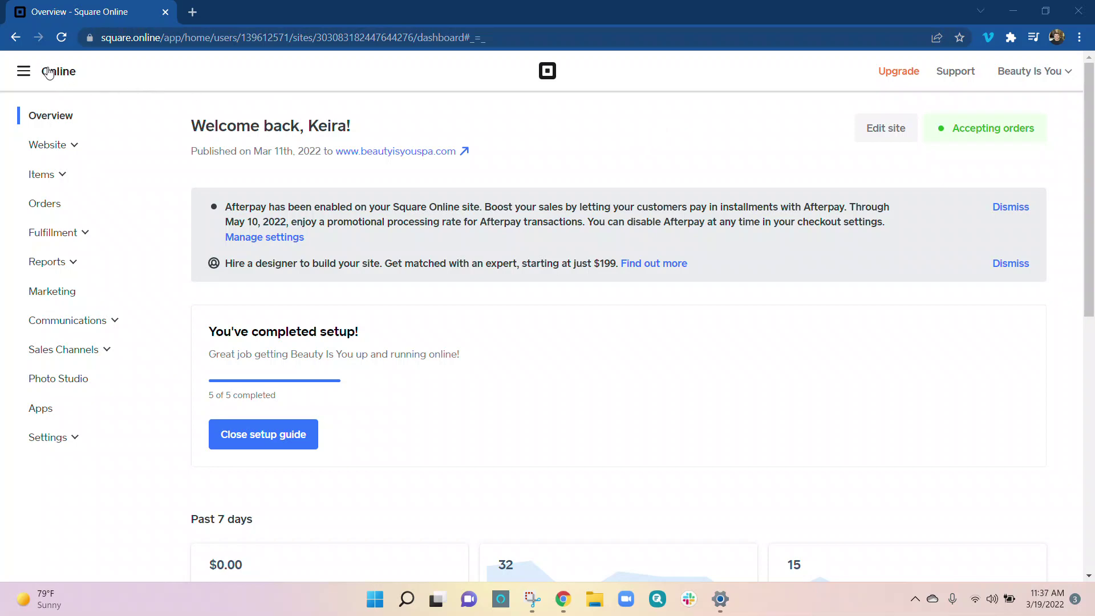
# - Open the Square apps drawer and scroll through tools like Invoices, Marketing and Appointments
pyautogui.click(27, 72)
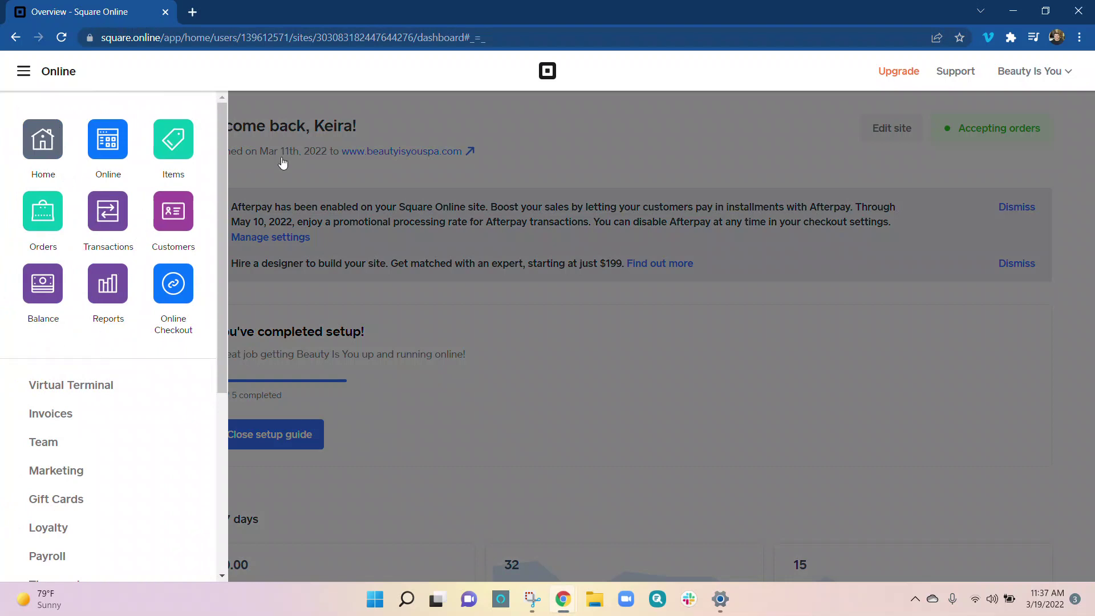
pyautogui.scroll(-1, 90, 311)
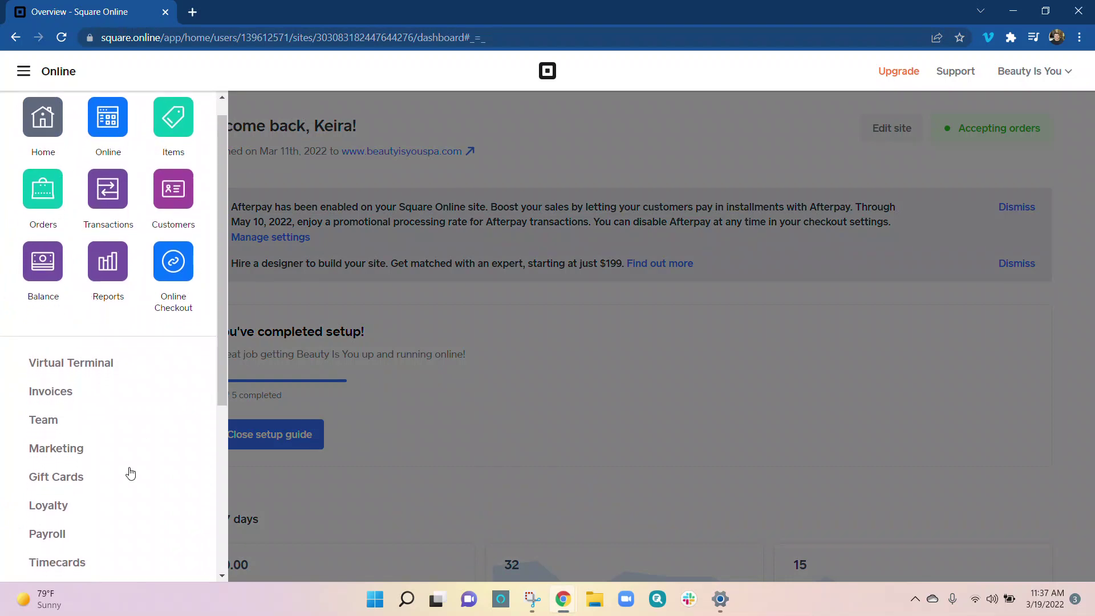
pyautogui.scroll(-3, 129, 472)
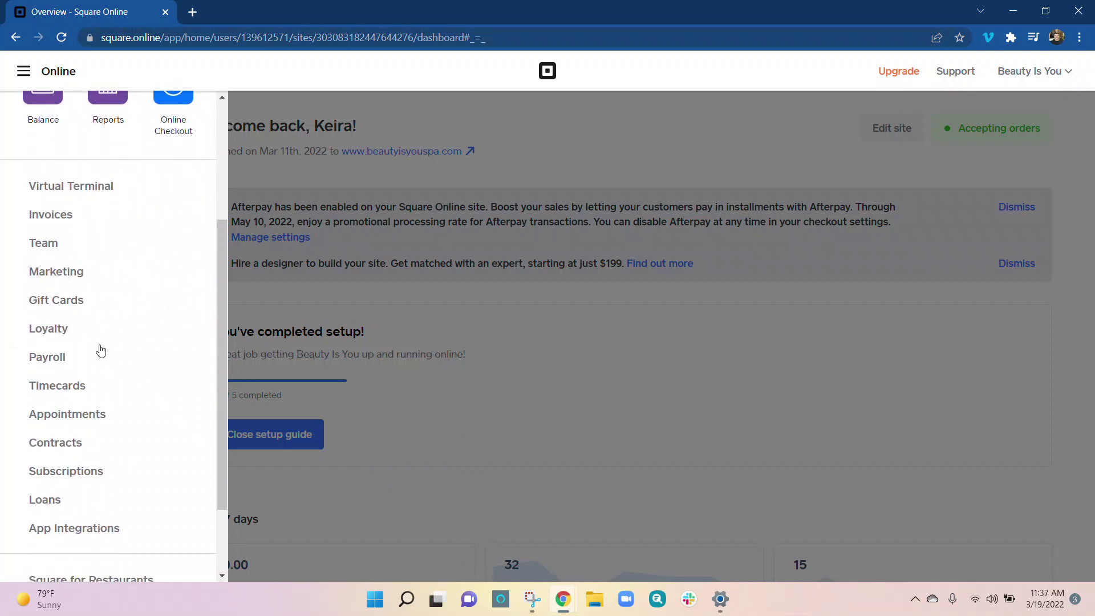
pyautogui.scroll(4, 97, 349)
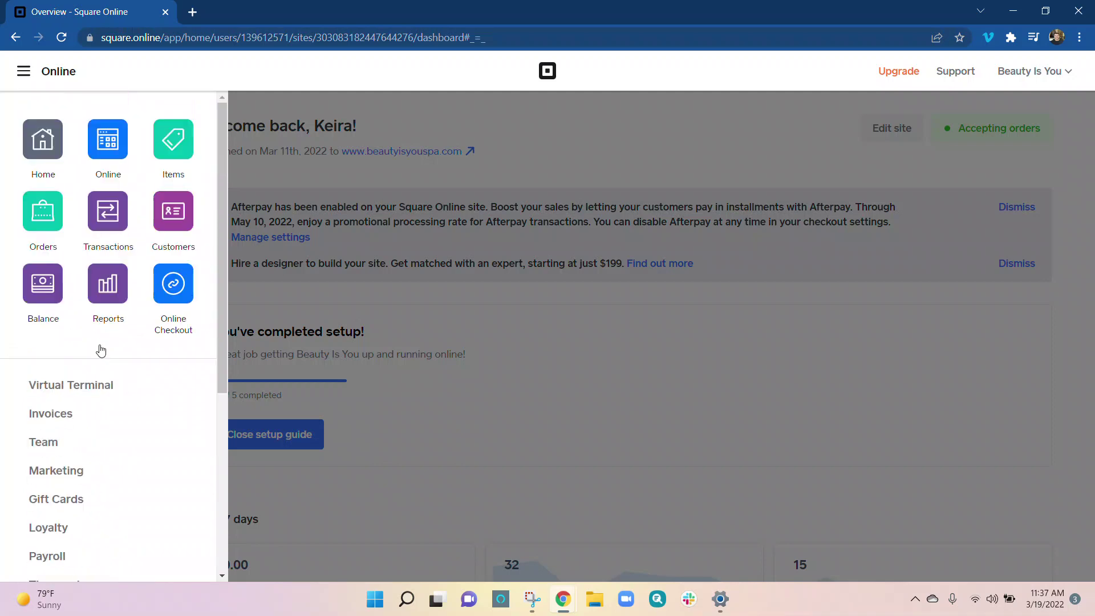
# - Close the apps drawer and review the Overview's 5-of-5 setup, 7-day stats and growth tips
pyautogui.click(597, 154)
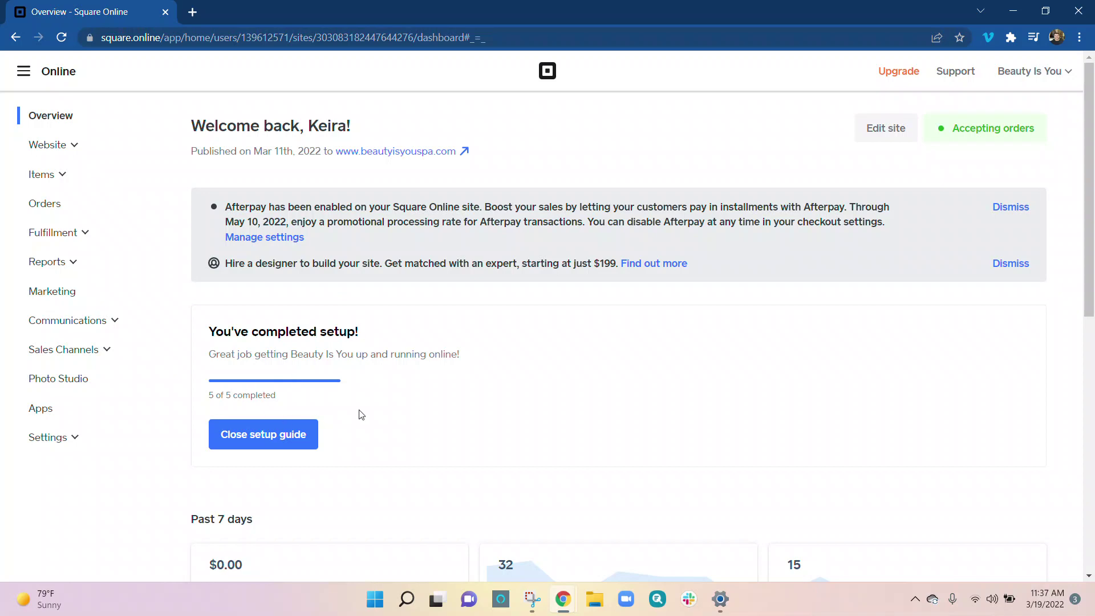
pyautogui.scroll(-6, 549, 393)
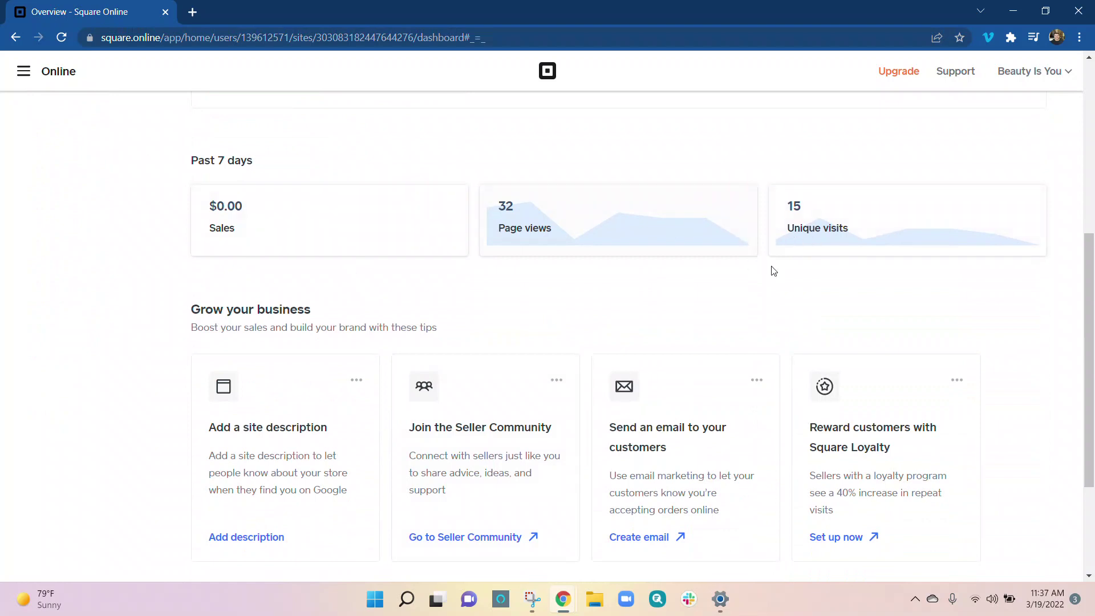
pyautogui.scroll(-3, 553, 306)
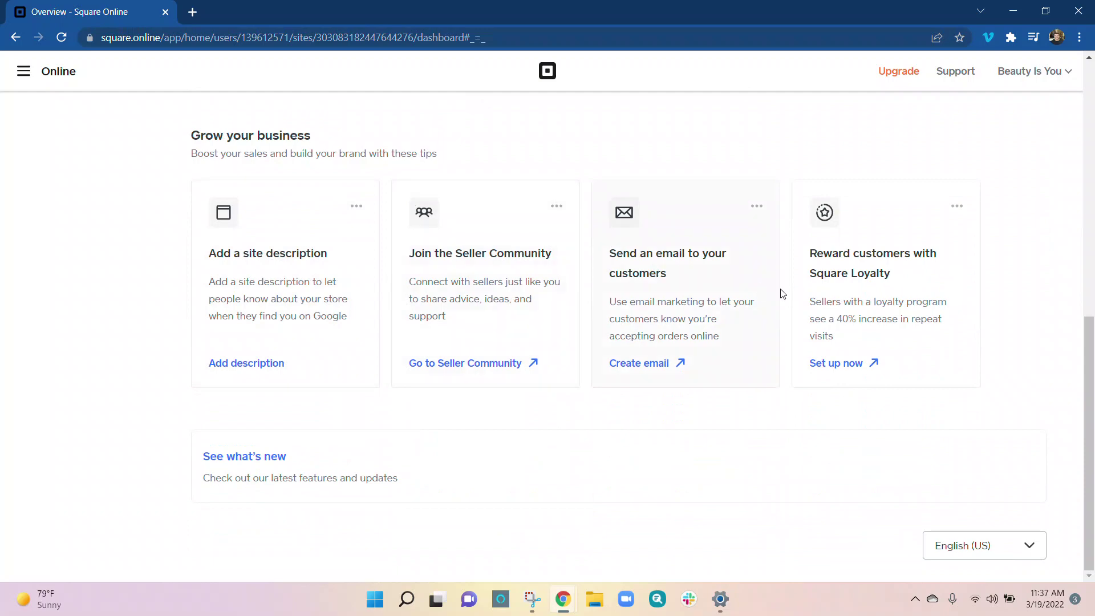
pyautogui.scroll(7, 772, 440)
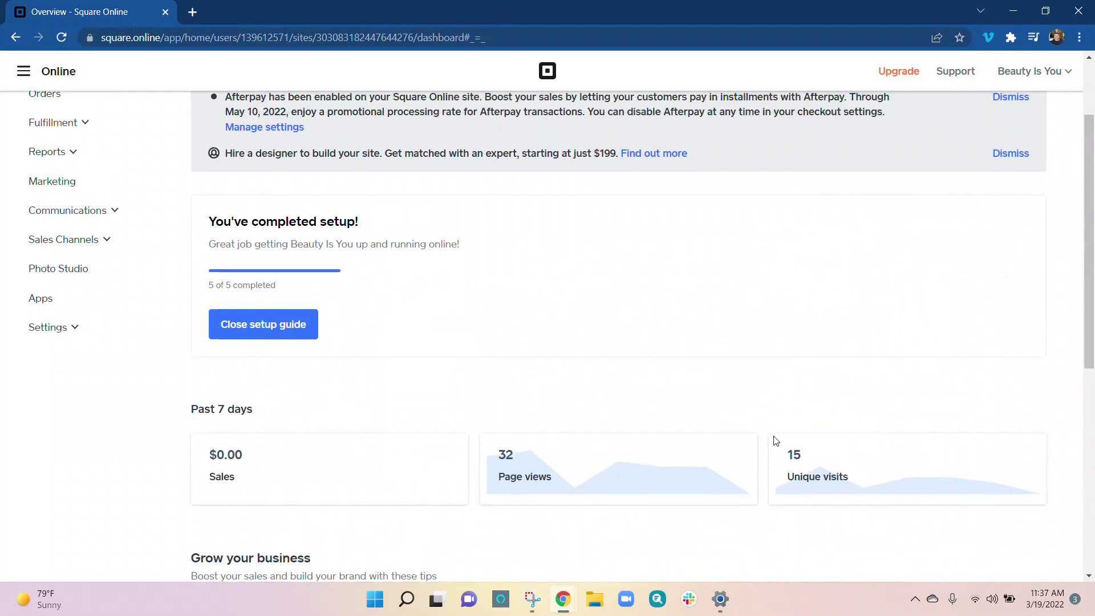
pyautogui.scroll(2, 776, 440)
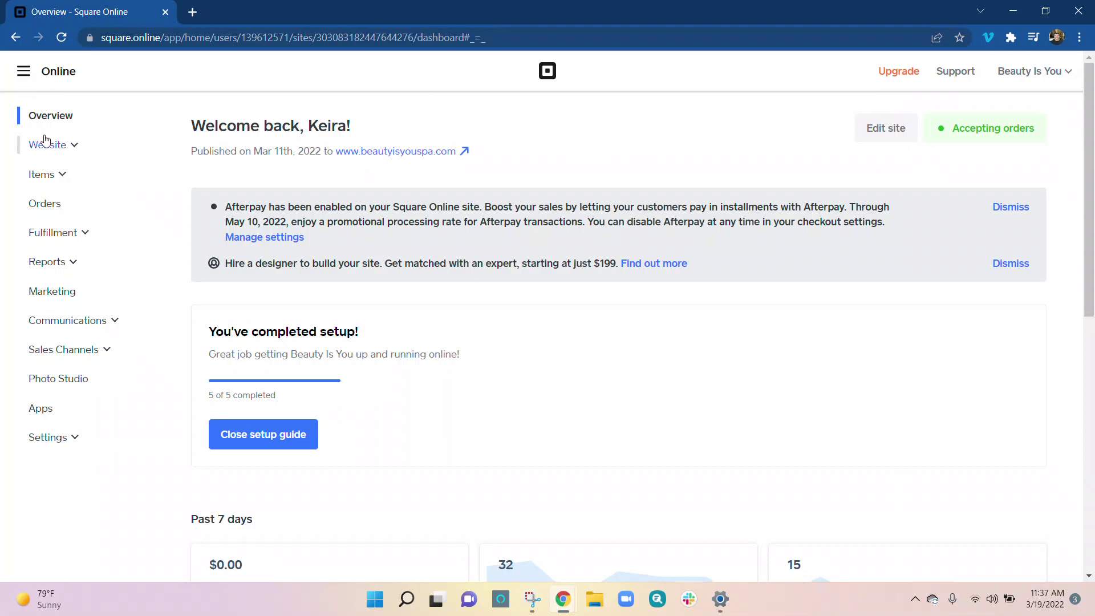
# - Expand the Website, Items and Fulfillment sections in the left sidebar navigation
pyautogui.click(75, 146)
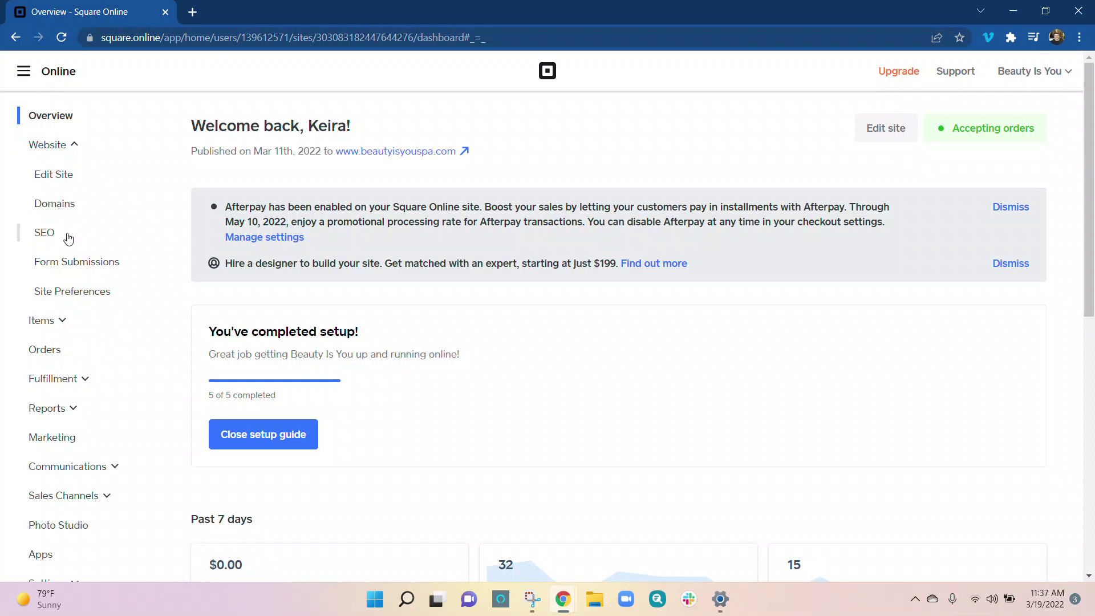
pyautogui.click(63, 322)
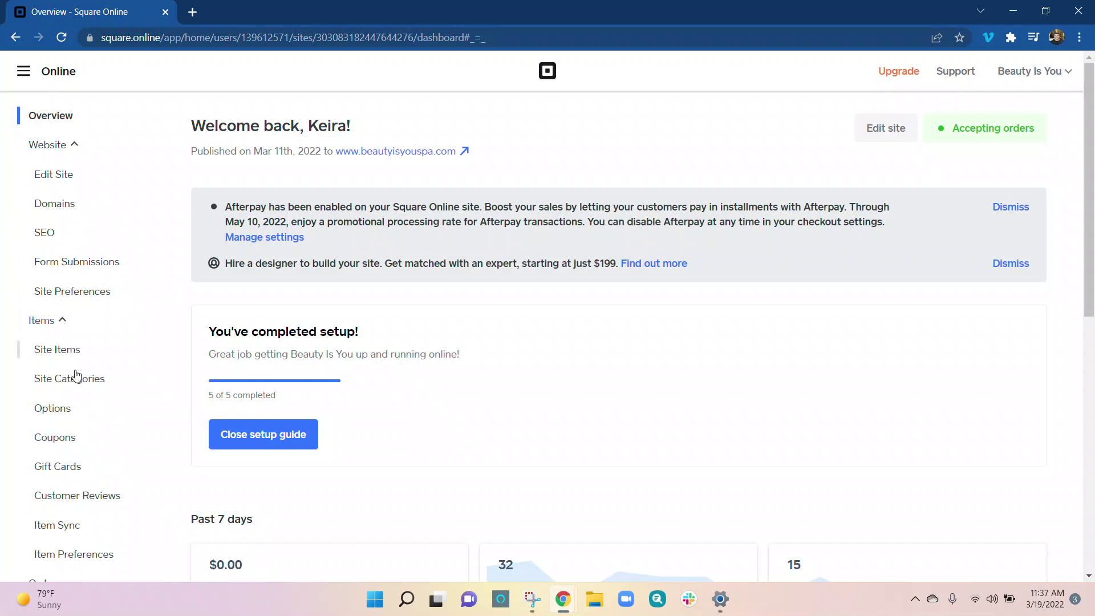
pyautogui.scroll(-1, 93, 452)
pyautogui.scroll(-1, 93, 452)
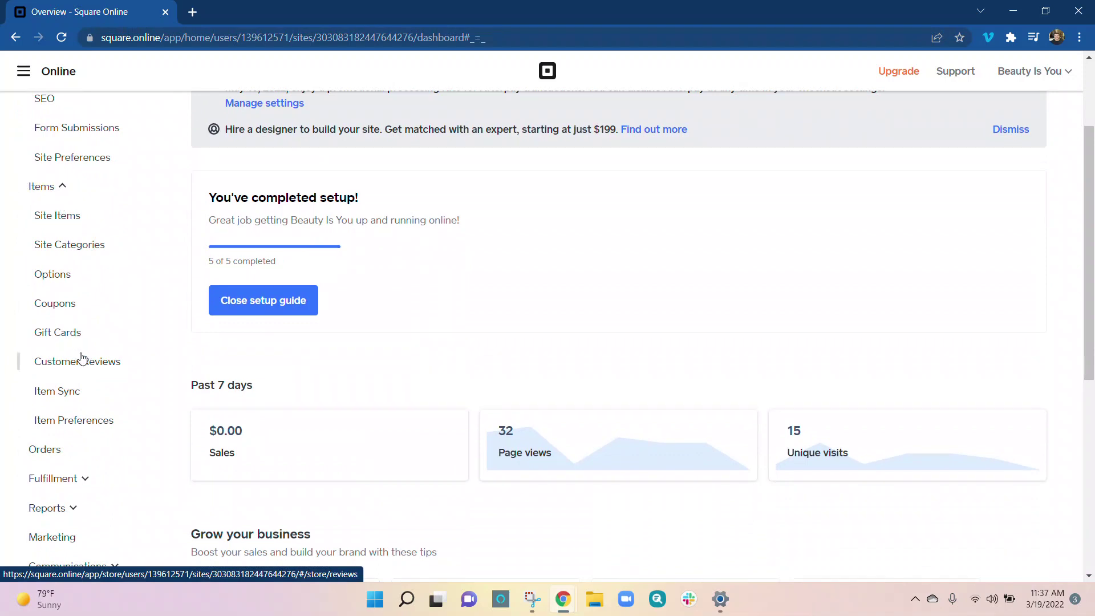
pyautogui.scroll(-1, 82, 358)
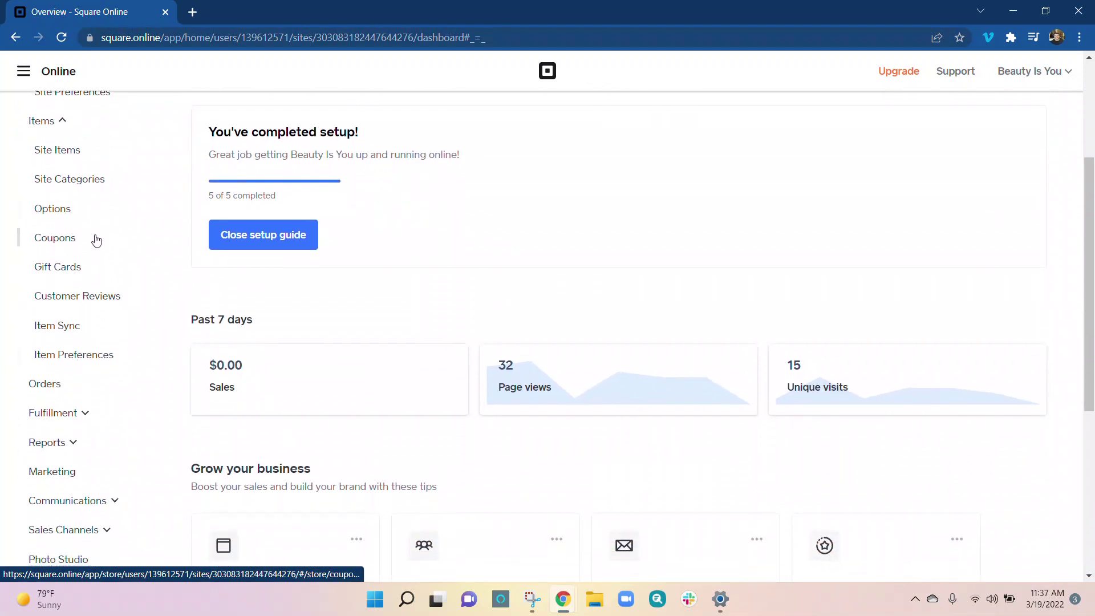
pyautogui.scroll(1, 94, 241)
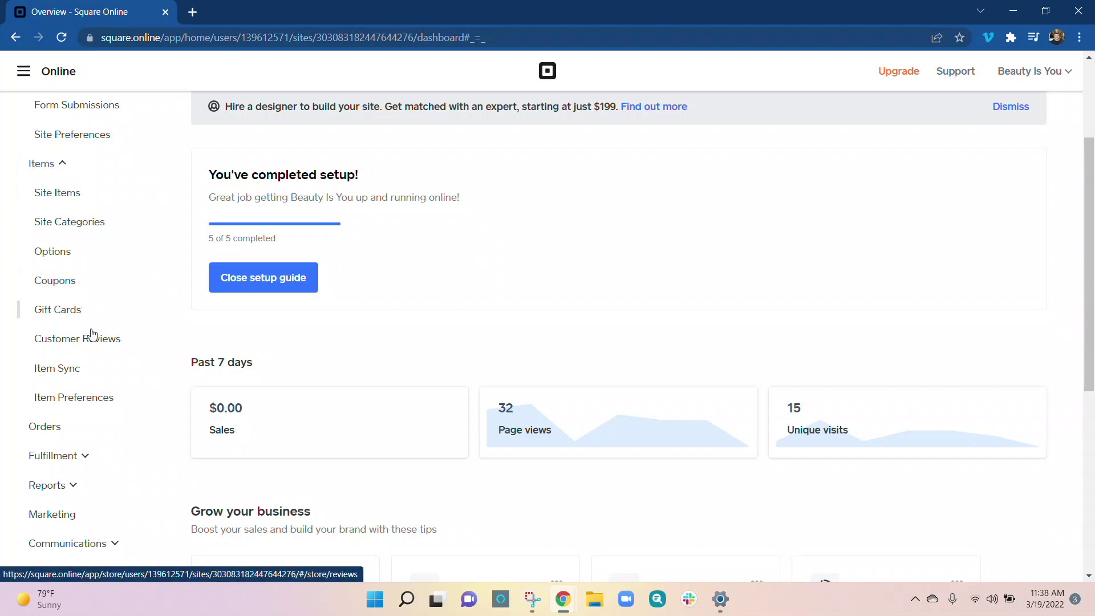
pyautogui.scroll(-1, 93, 392)
pyautogui.scroll(-2, 94, 395)
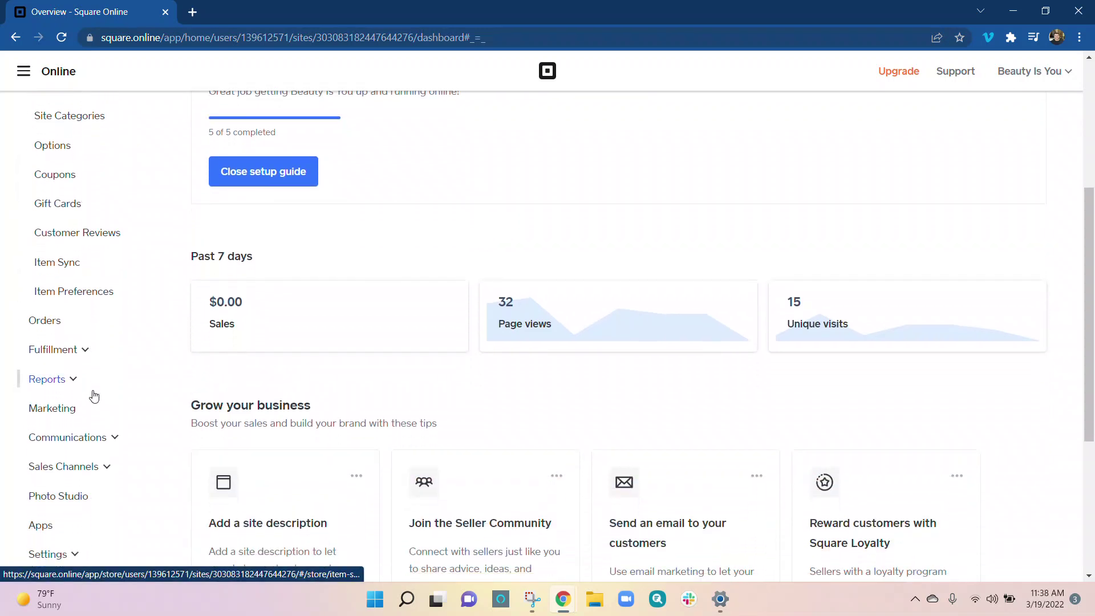
pyautogui.click(88, 349)
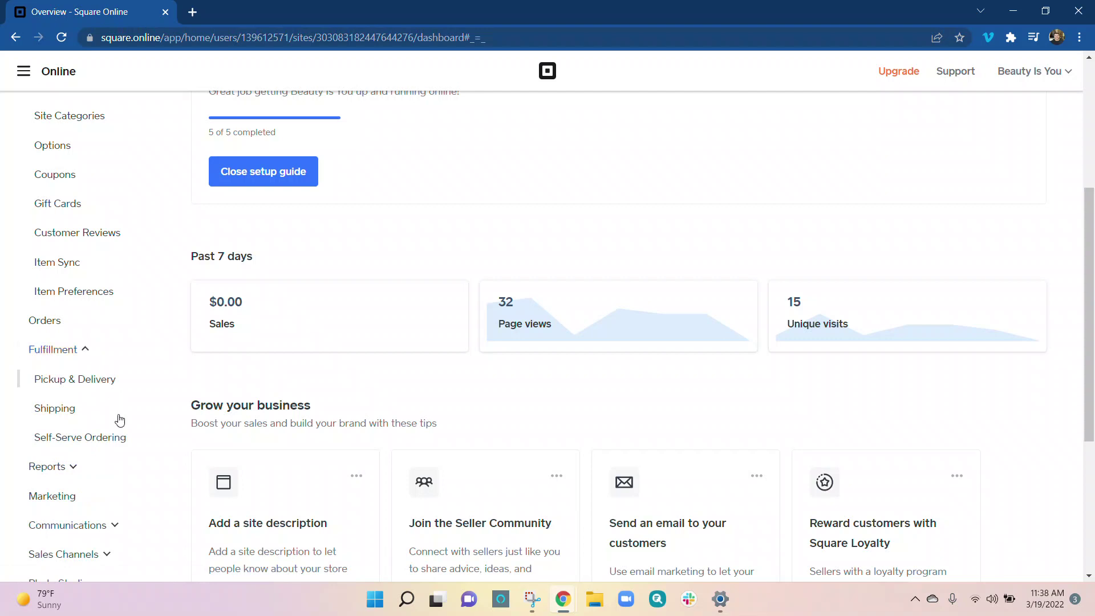
pyautogui.scroll(-1, 119, 439)
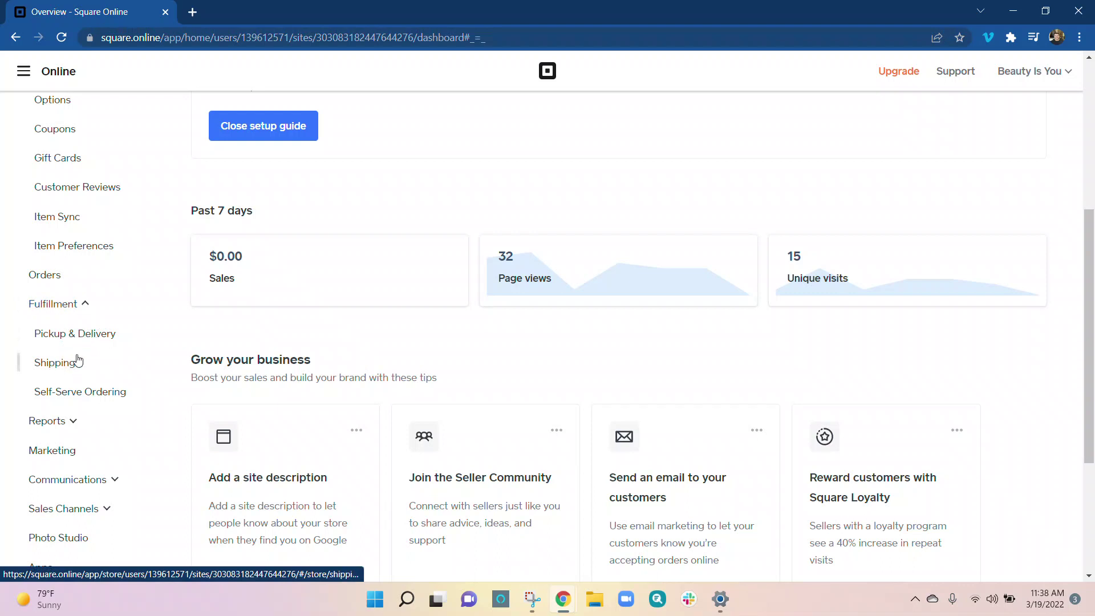
# - Expand Reports, Communications, Sales Channels and Settings in the sidebar to list their pages
pyautogui.click(73, 421)
pyautogui.scroll(-4, 115, 488)
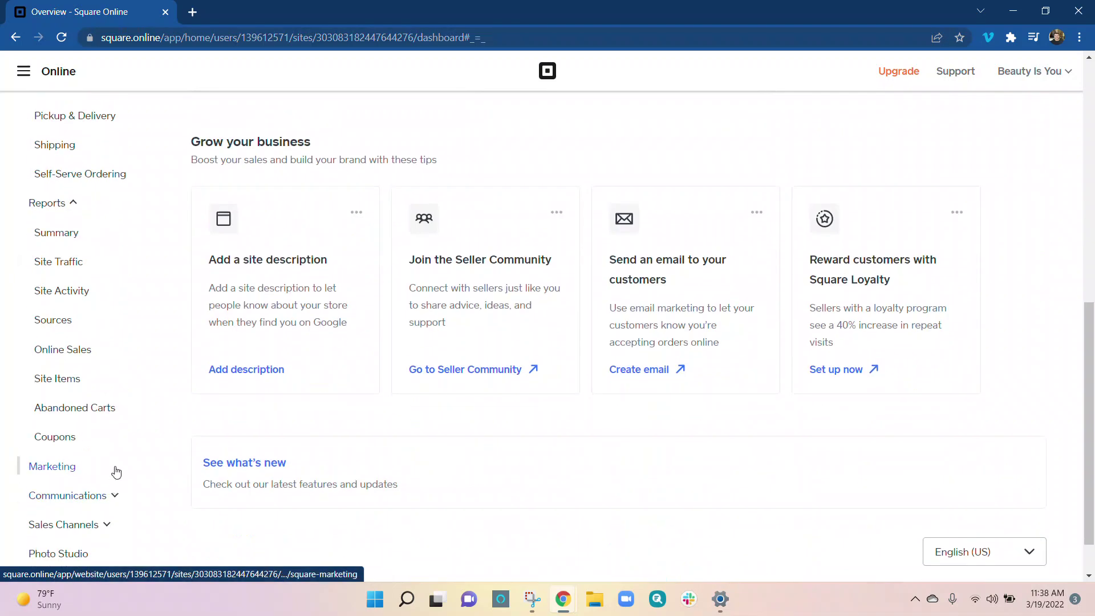
pyautogui.scroll(-1, 116, 471)
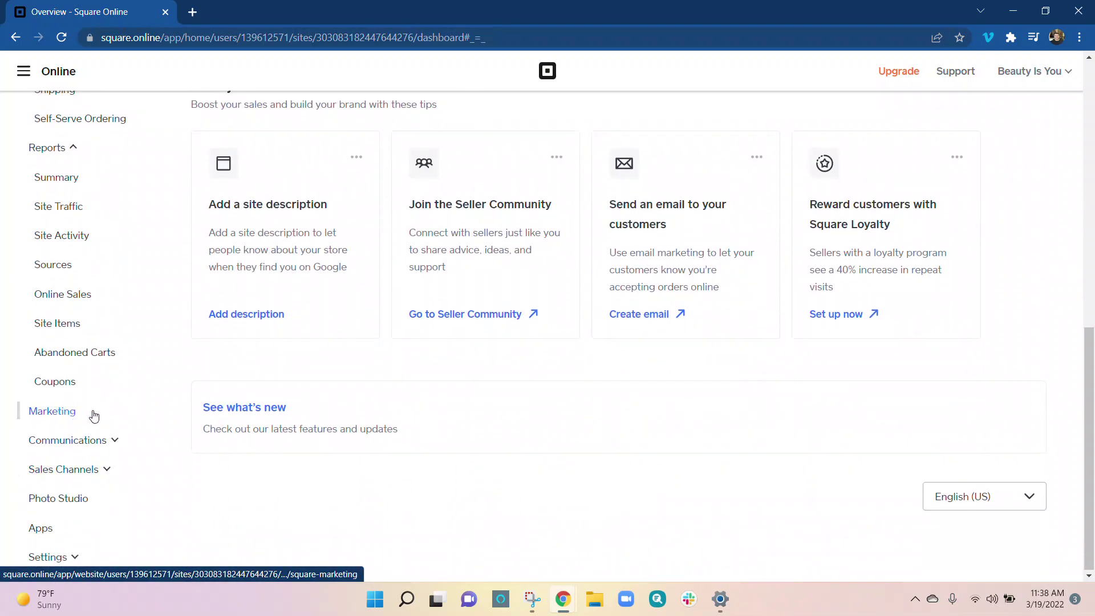
pyautogui.click(115, 440)
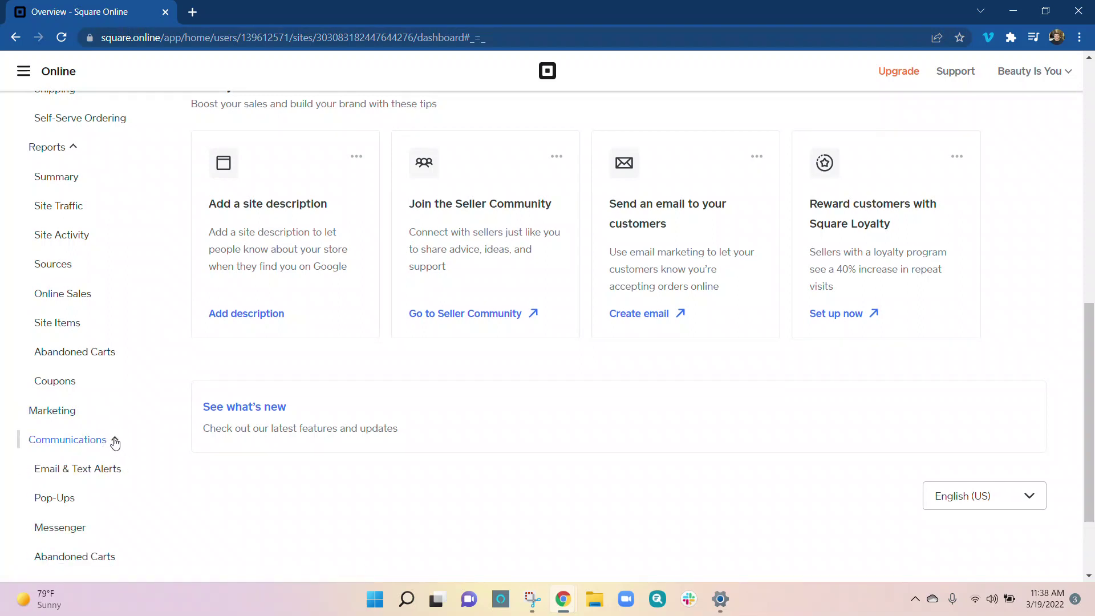
pyautogui.scroll(-2, 91, 522)
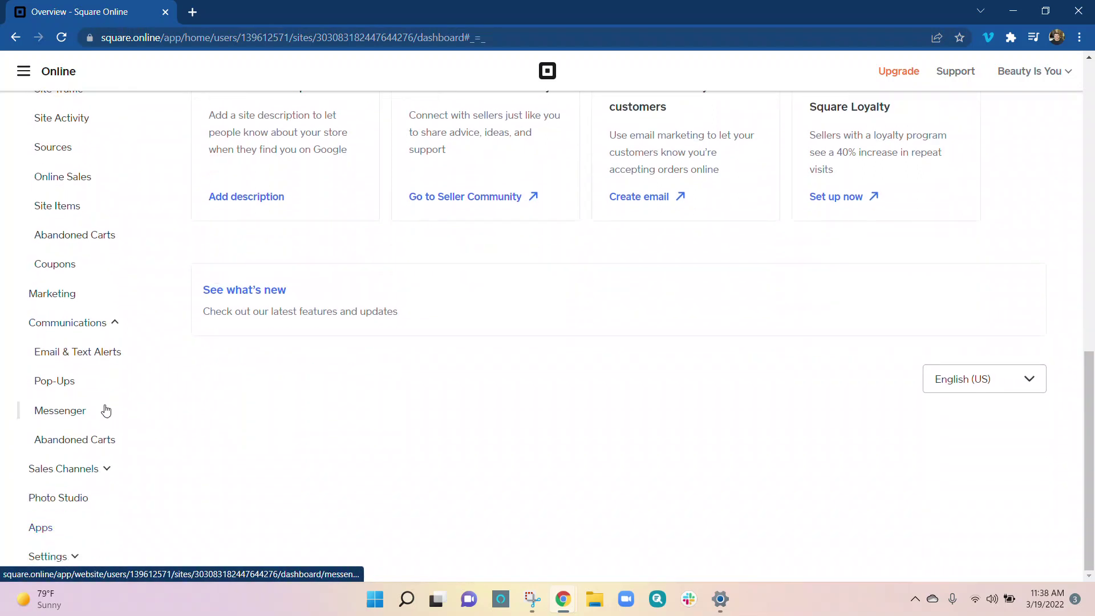
pyautogui.click(106, 471)
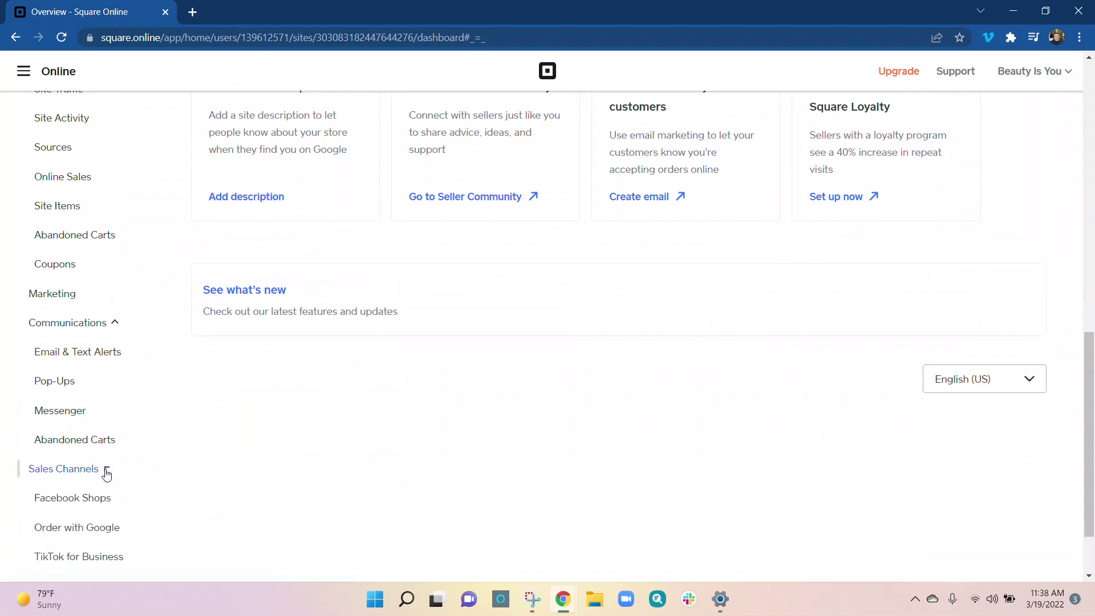
pyautogui.scroll(-2, 112, 522)
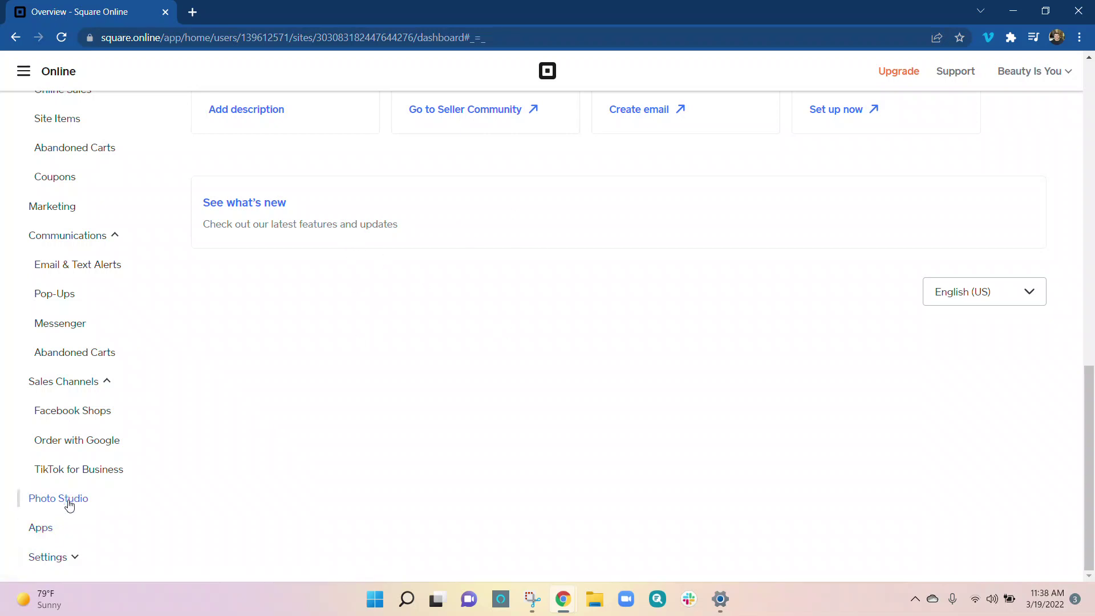
pyautogui.click(74, 563)
pyautogui.scroll(-3, 75, 563)
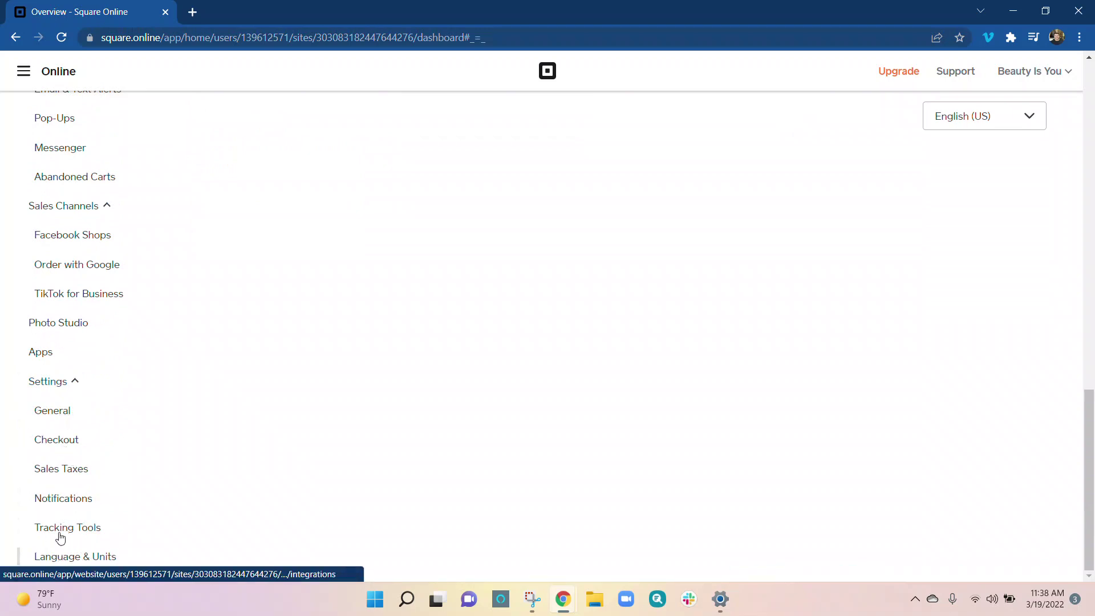
# - Open the site editor and browse the pages list: Home, Body Sculpting, Policies, Facials, Body Therapy, About Us
pyautogui.scroll(15, 463, 290)
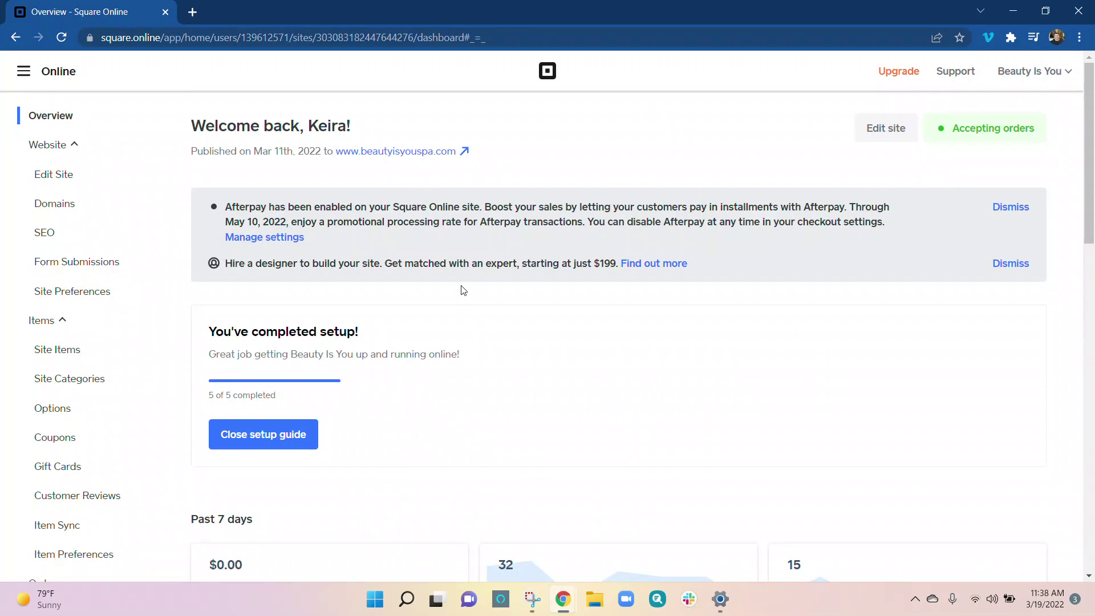
pyautogui.click(887, 129)
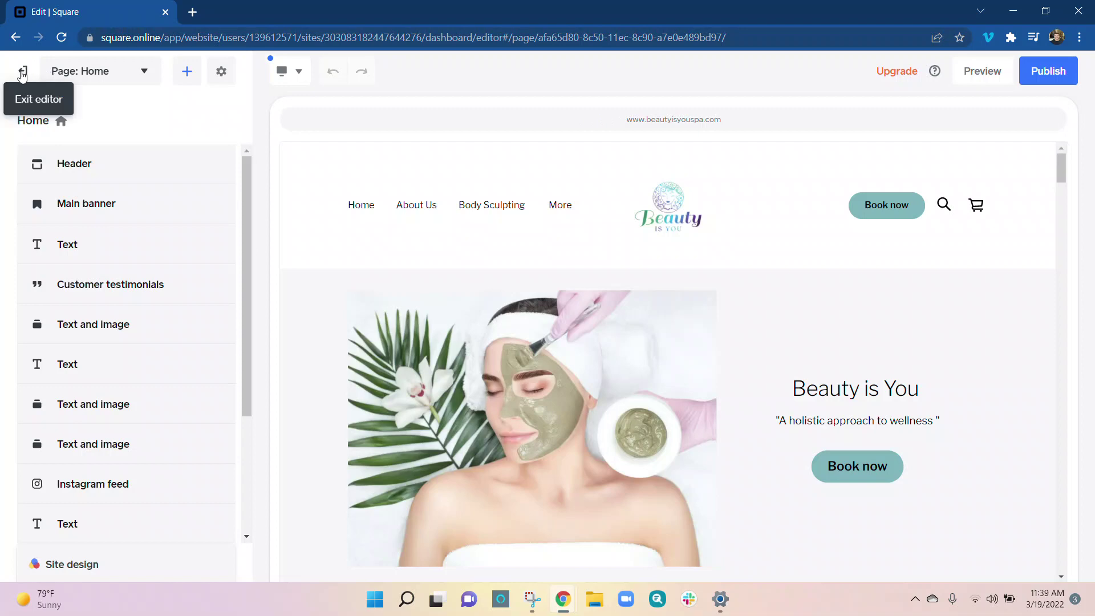
pyautogui.click(137, 74)
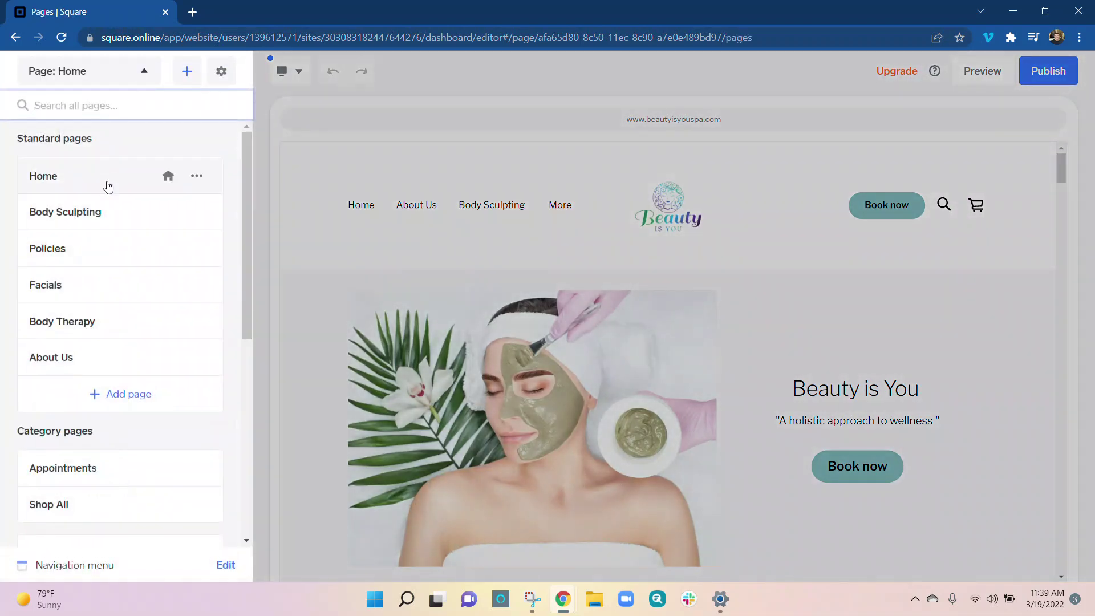
pyautogui.scroll(-2, 101, 321)
pyautogui.scroll(-2, 101, 321)
pyautogui.scroll(3, 101, 321)
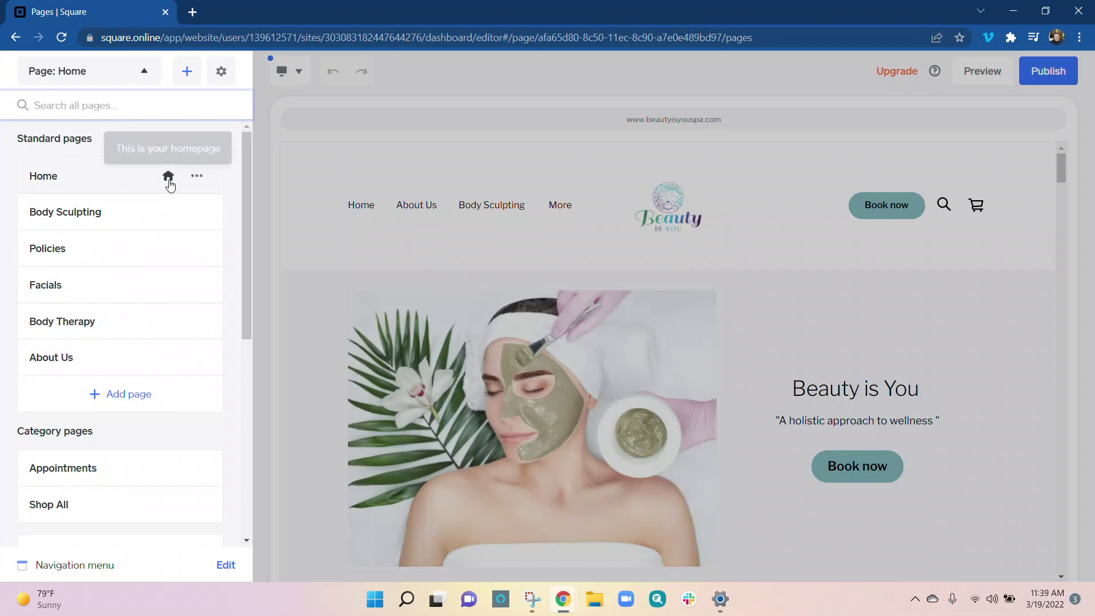
# - Show the more-actions menu for the Home page in the pages list
pyautogui.click(170, 186)
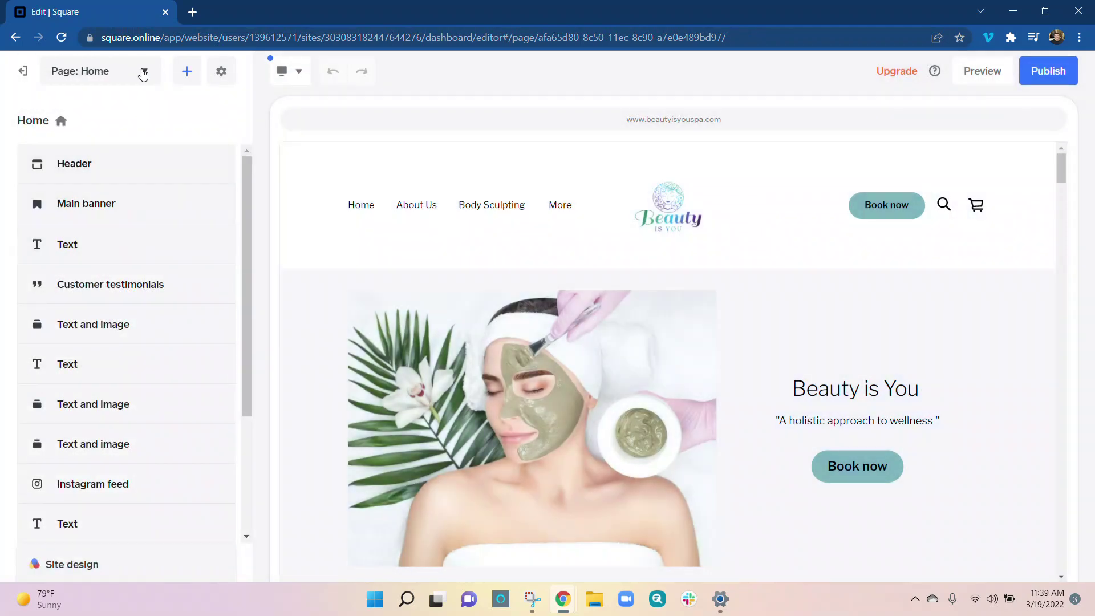
pyautogui.click(144, 71)
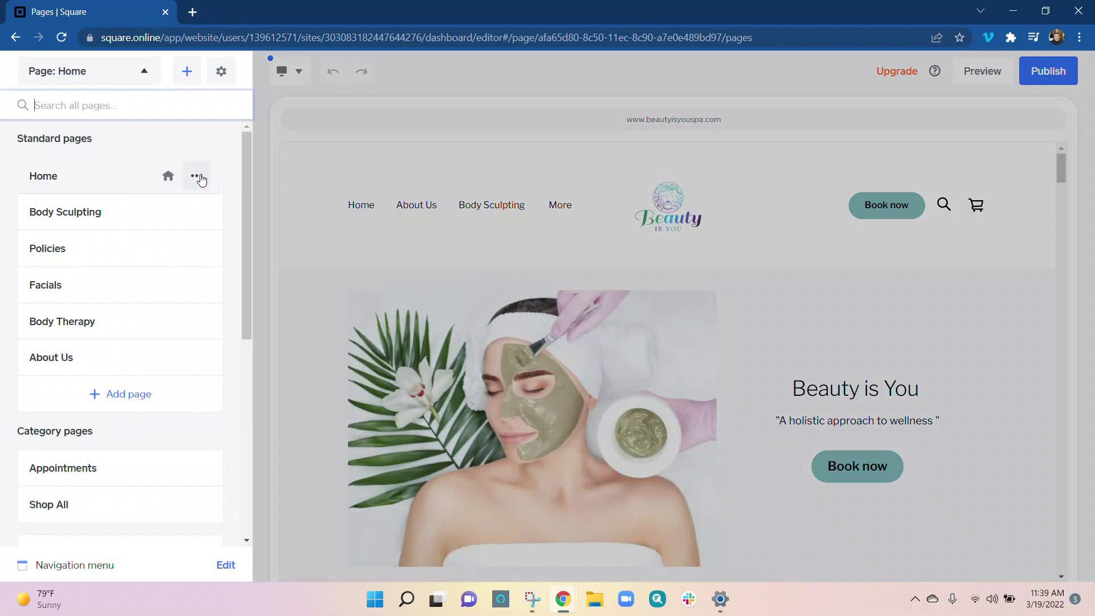
pyautogui.click(198, 178)
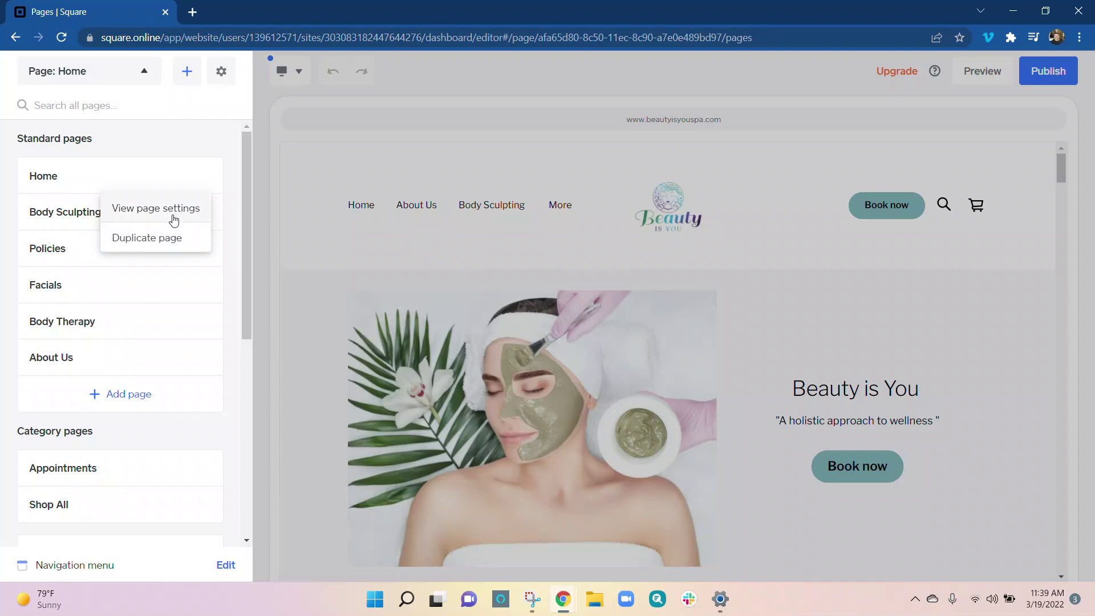
# - Open the Home page settings and toggle Redirect other URLs on, then back off
pyautogui.click(174, 215)
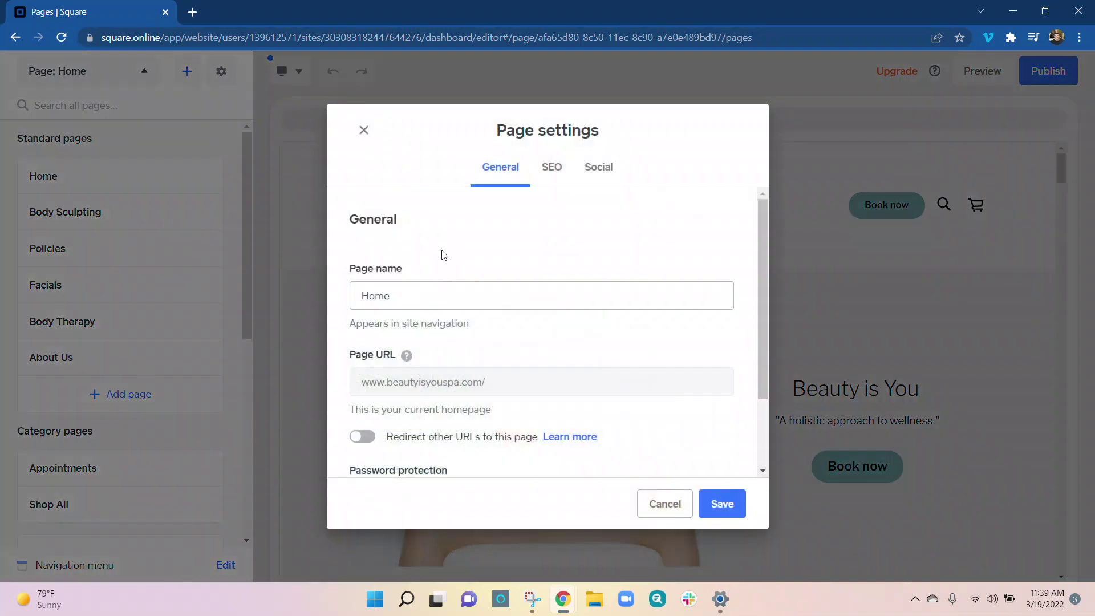
pyautogui.scroll(-1, 444, 255)
pyautogui.scroll(-1, 462, 338)
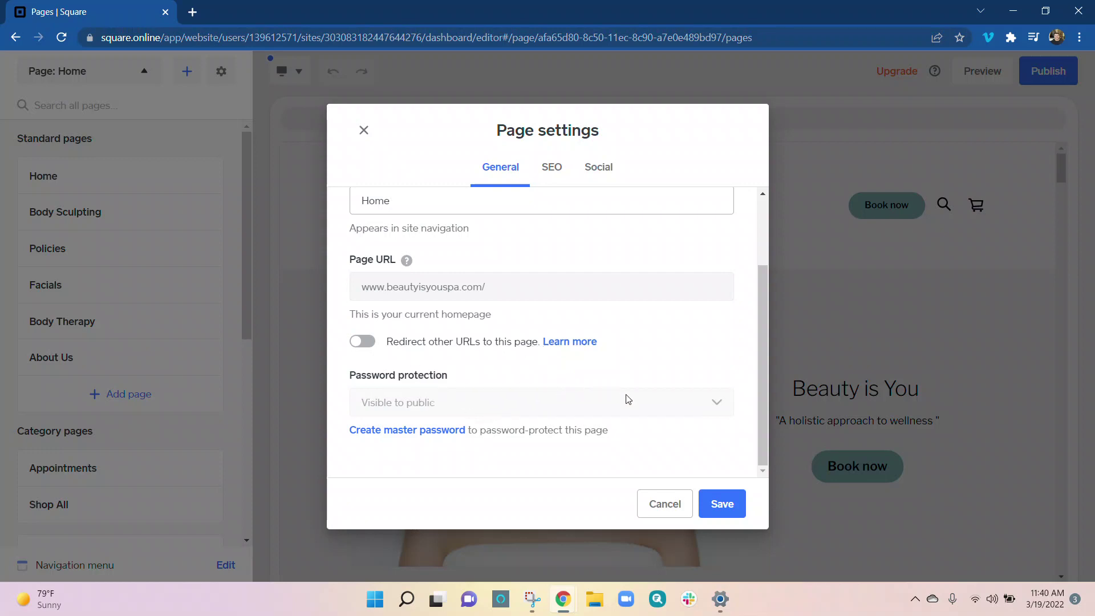
pyautogui.click(362, 341)
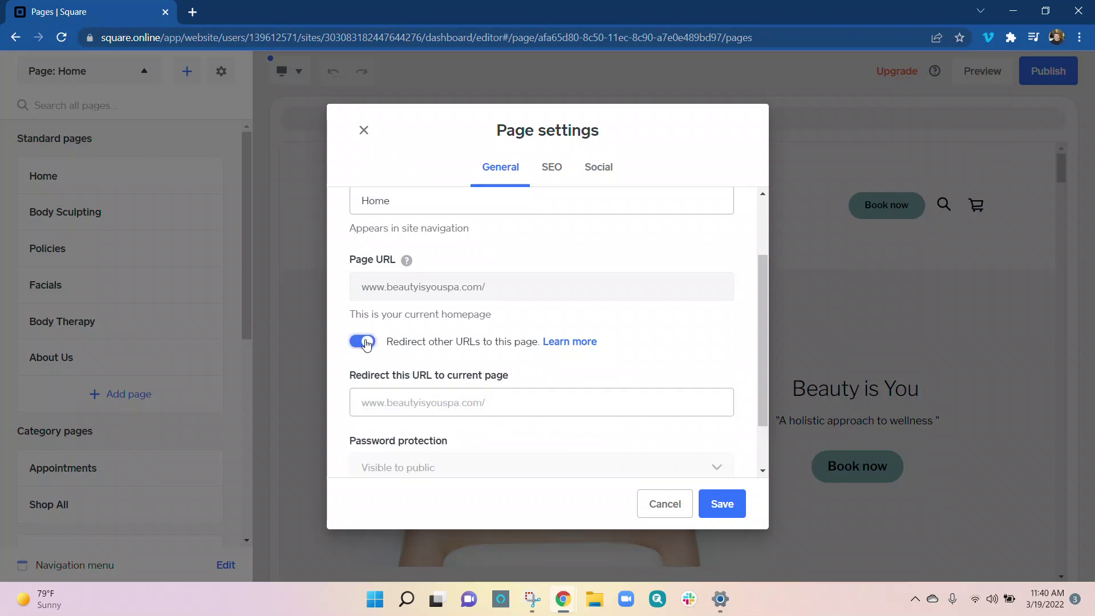
pyautogui.scroll(-1, 531, 438)
pyautogui.scroll(-1, 530, 438)
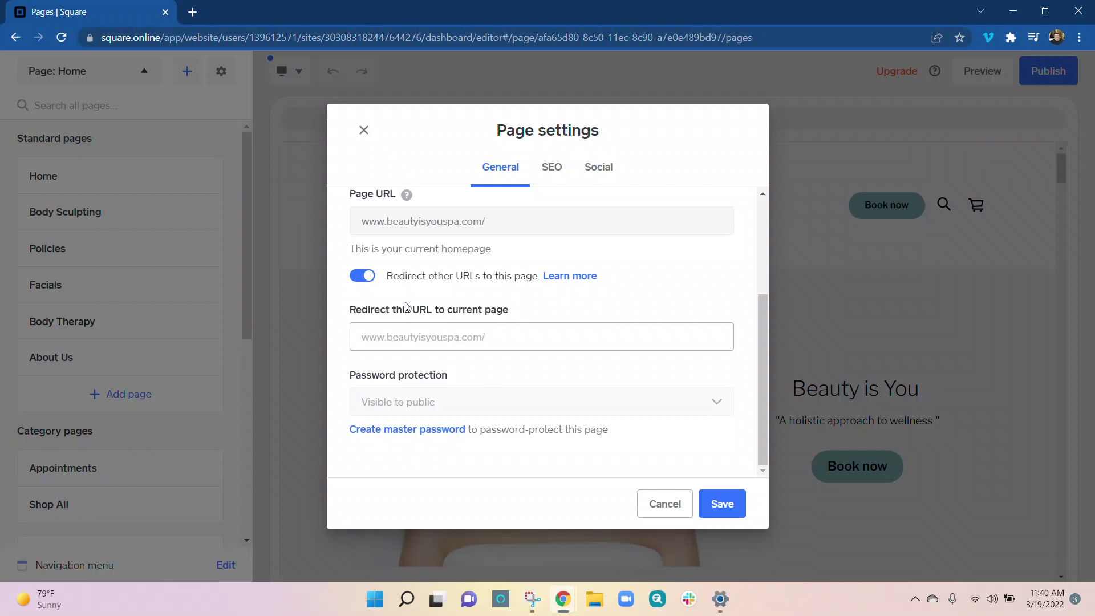
pyautogui.click(363, 277)
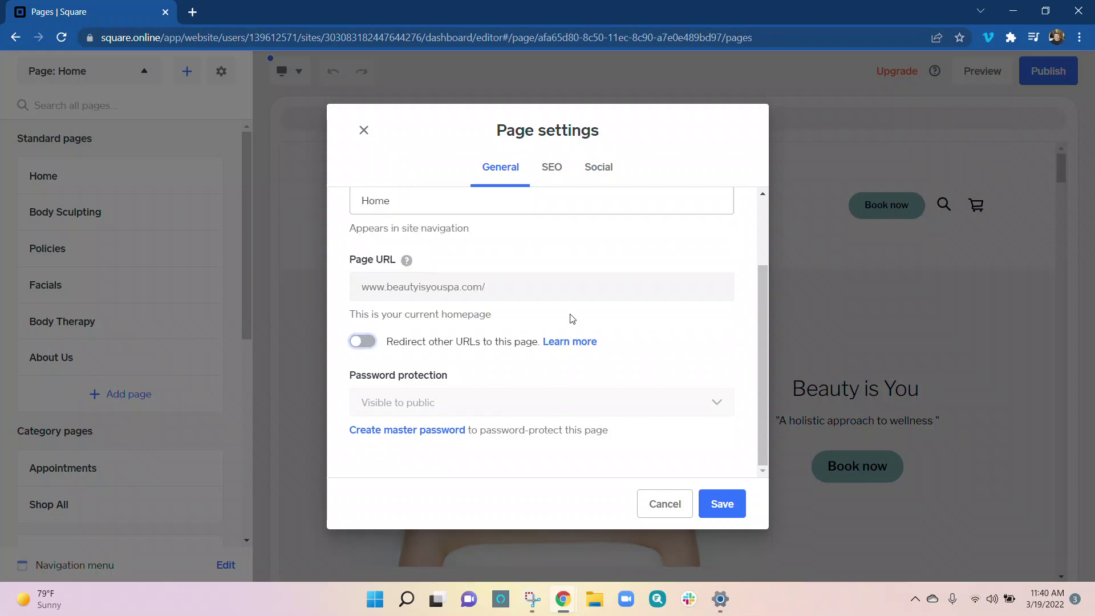
pyautogui.scroll(1, 570, 376)
pyautogui.scroll(1, 567, 344)
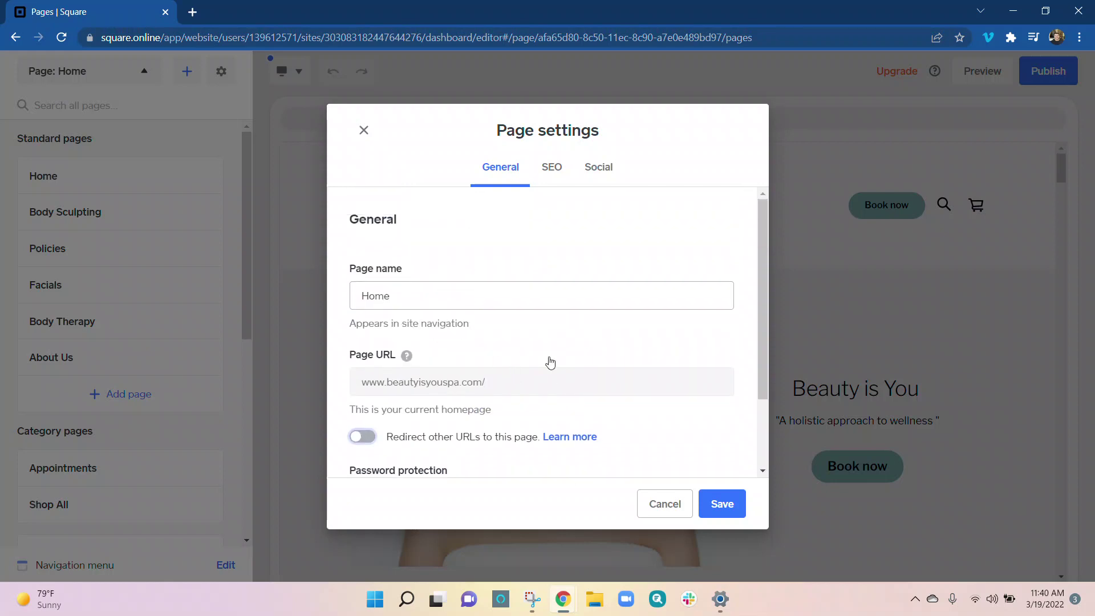
pyautogui.scroll(-1, 632, 285)
pyautogui.scroll(1, 631, 269)
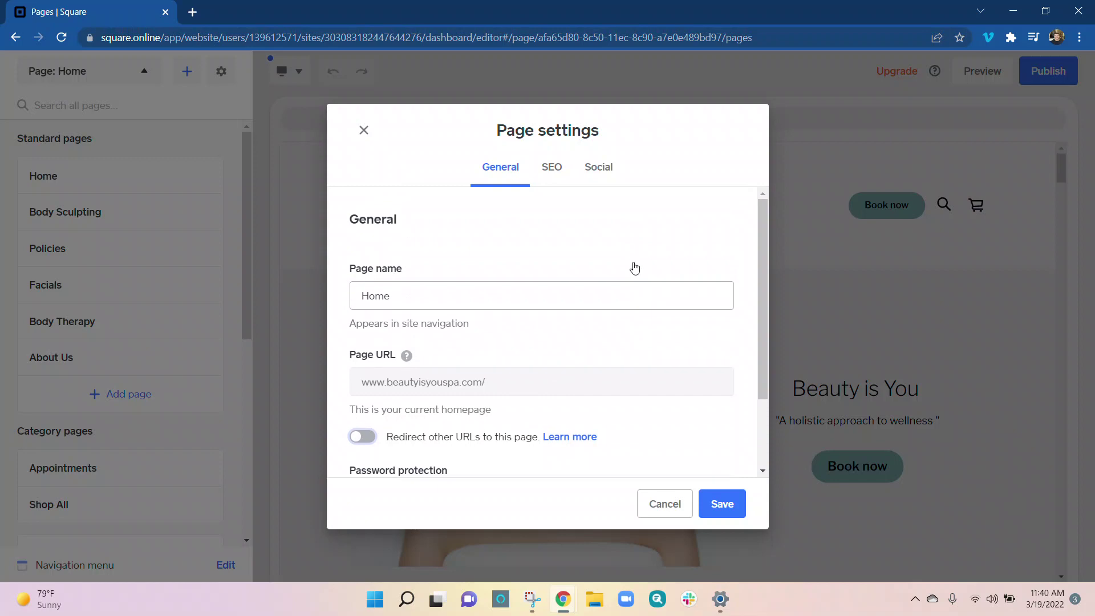
# - Review the Home page's SEO preview, title, description and search visibility settings
pyautogui.click(551, 166)
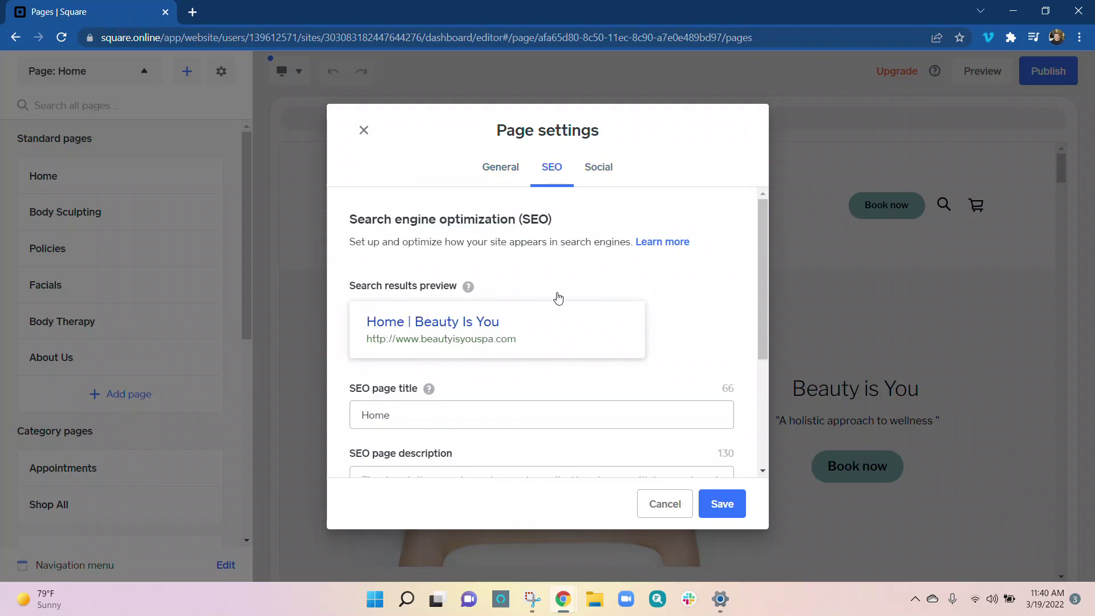
pyautogui.scroll(-2, 600, 397)
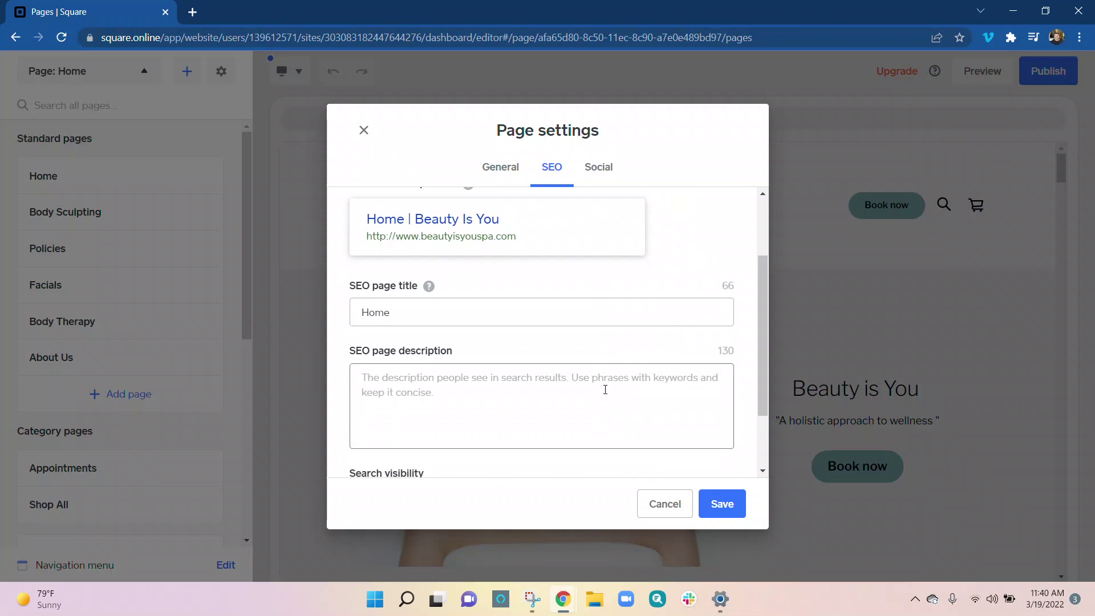
pyautogui.scroll(-2, 604, 390)
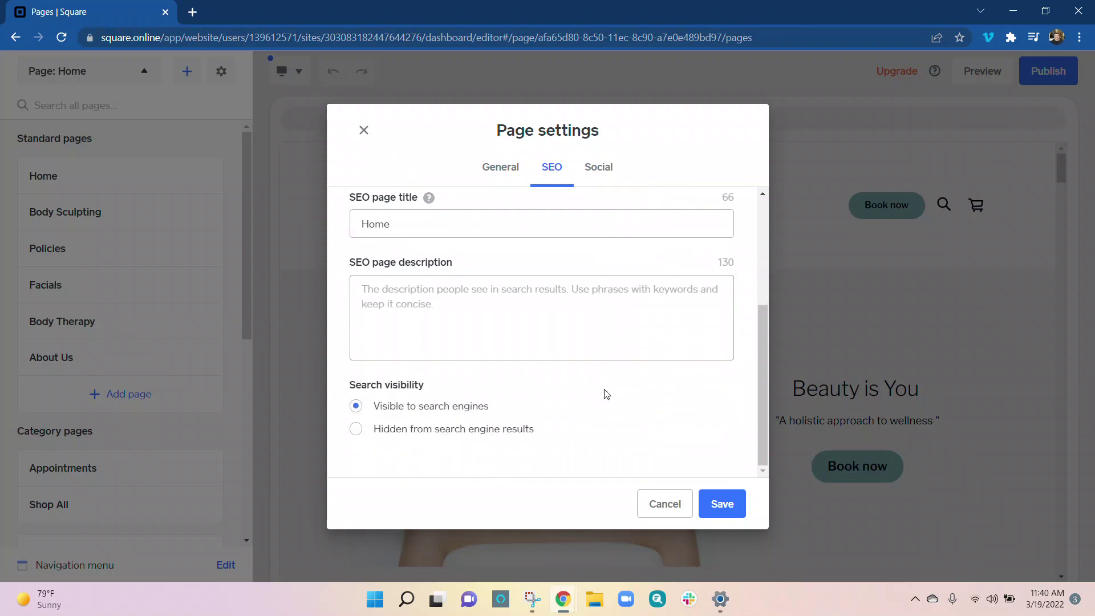
pyautogui.scroll(1, 604, 392)
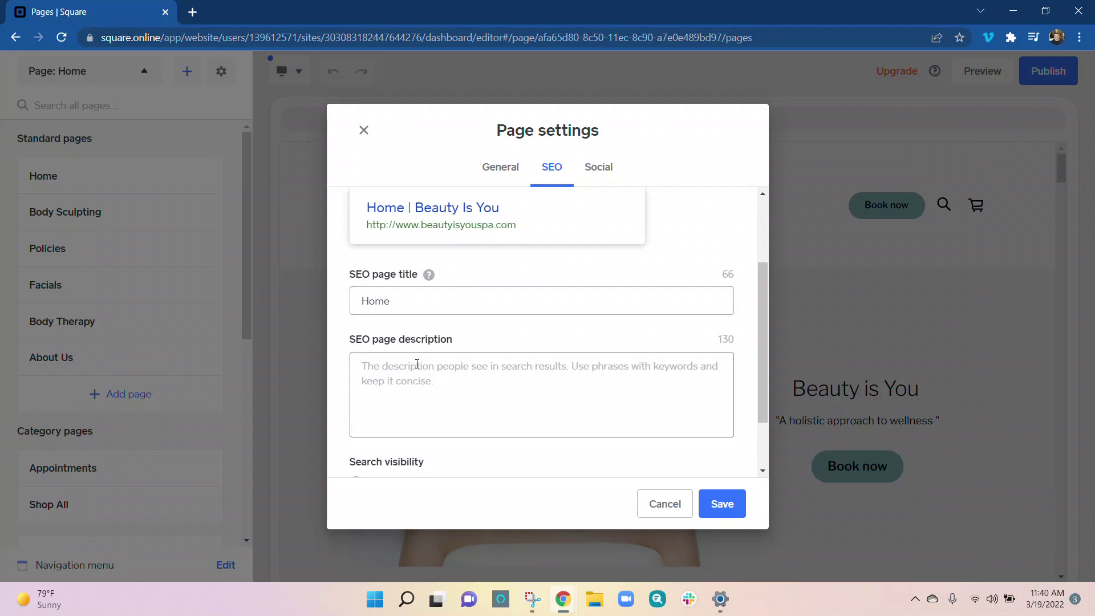
pyautogui.scroll(1, 573, 359)
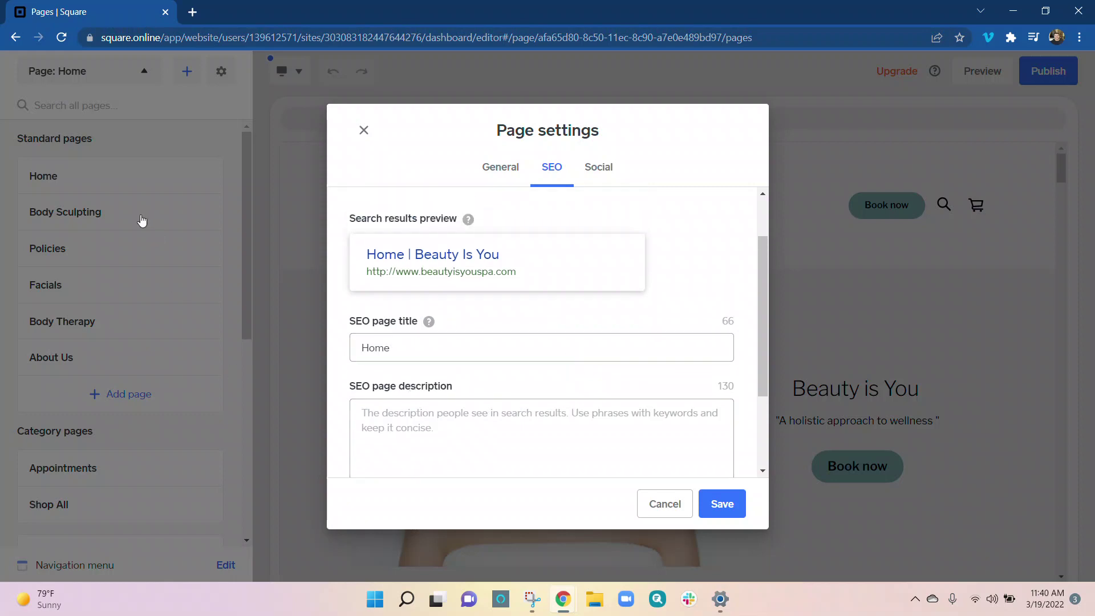
pyautogui.scroll(-1, 468, 408)
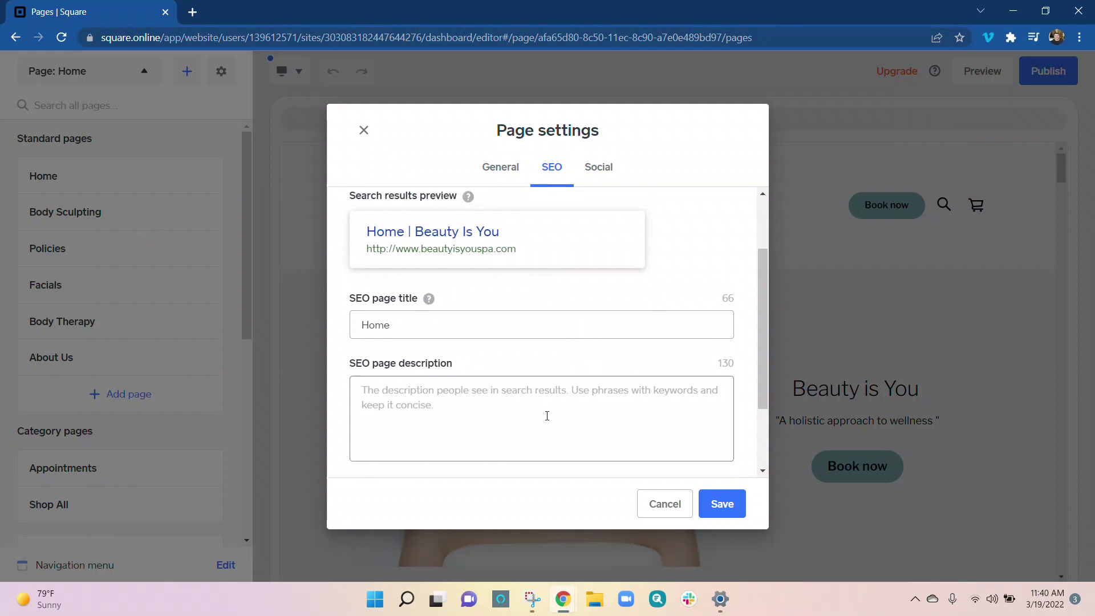
pyautogui.scroll(-2, 547, 417)
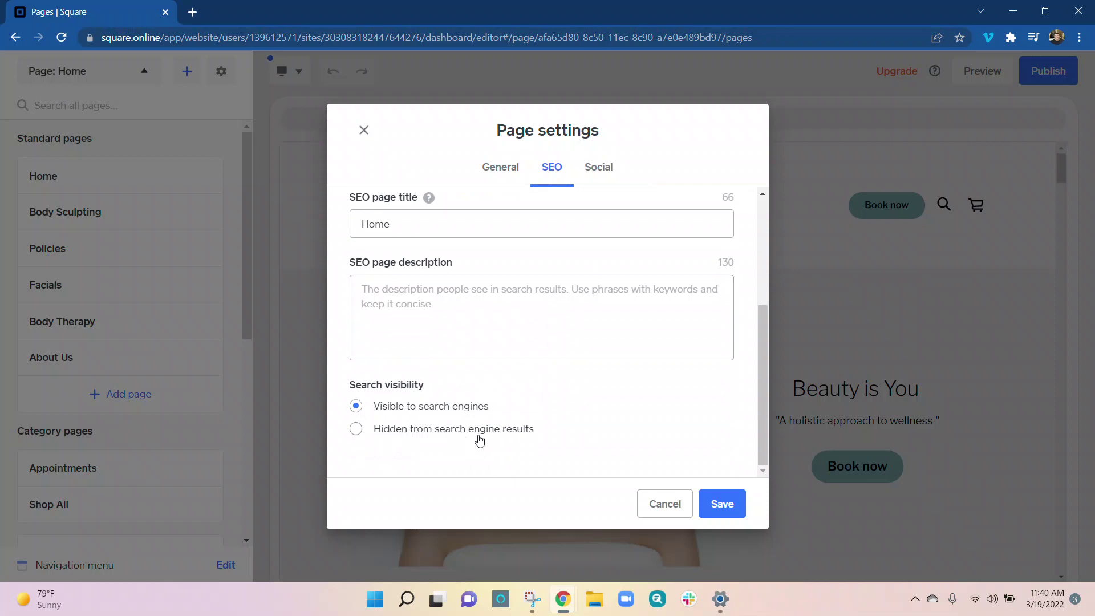
pyautogui.scroll(4, 587, 360)
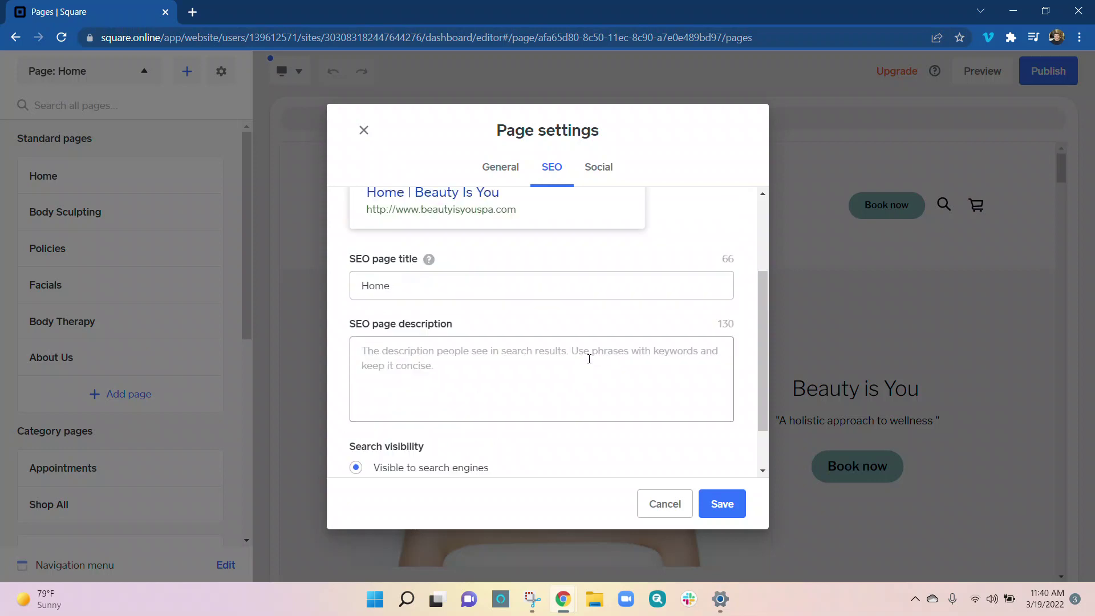
# - On the Social tab, open and cancel the sharing-image file picker twice without uploading
pyautogui.click(602, 171)
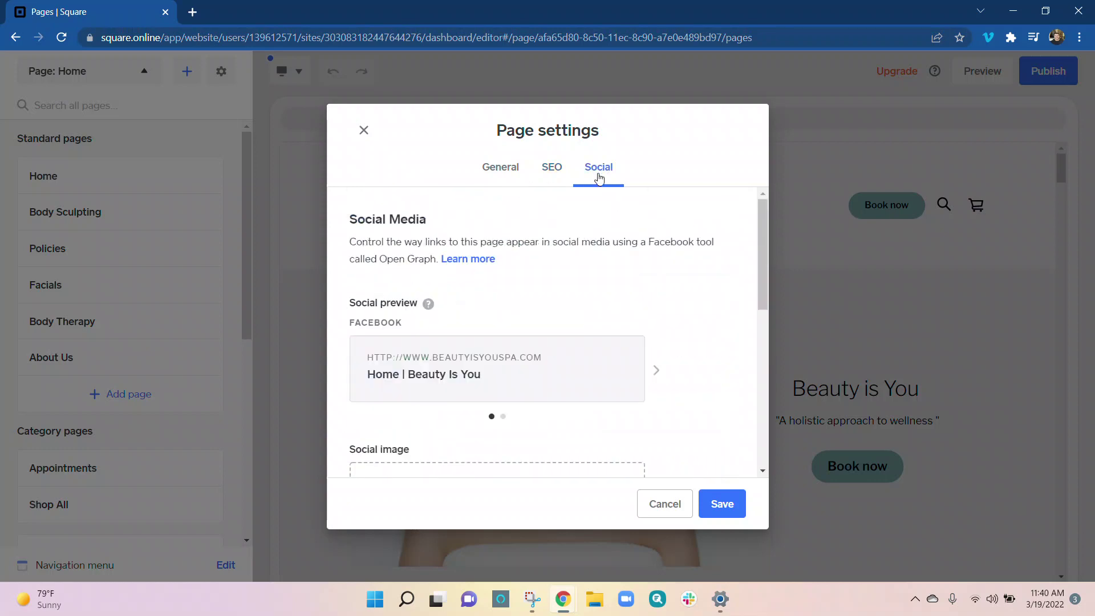
pyautogui.scroll(-2, 467, 377)
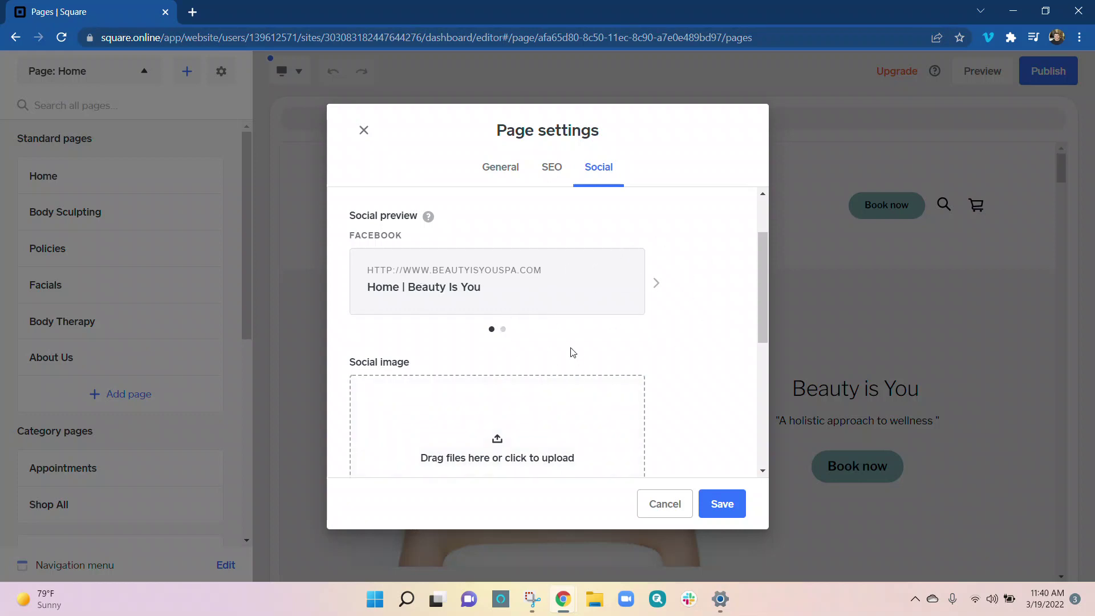
pyautogui.scroll(-5, 572, 352)
pyautogui.scroll(2, 572, 352)
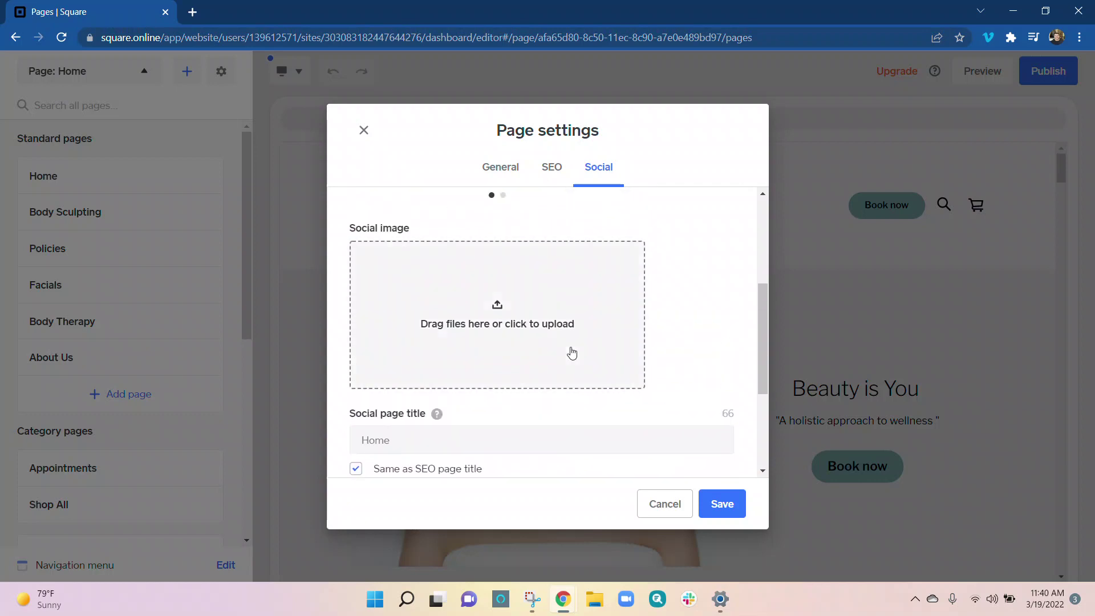
pyautogui.click(497, 309)
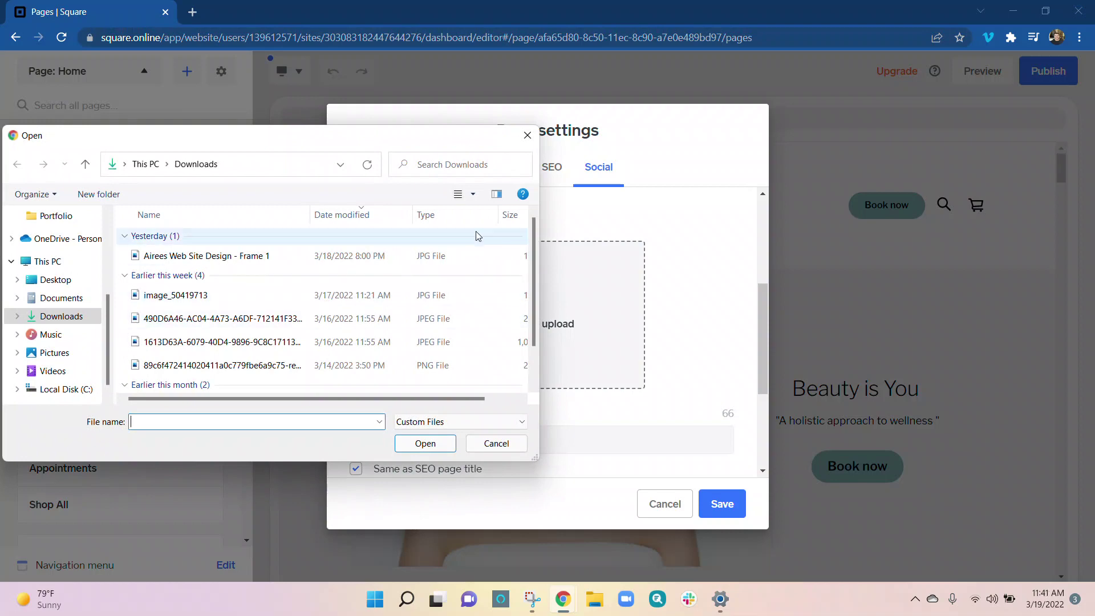
pyautogui.click(530, 140)
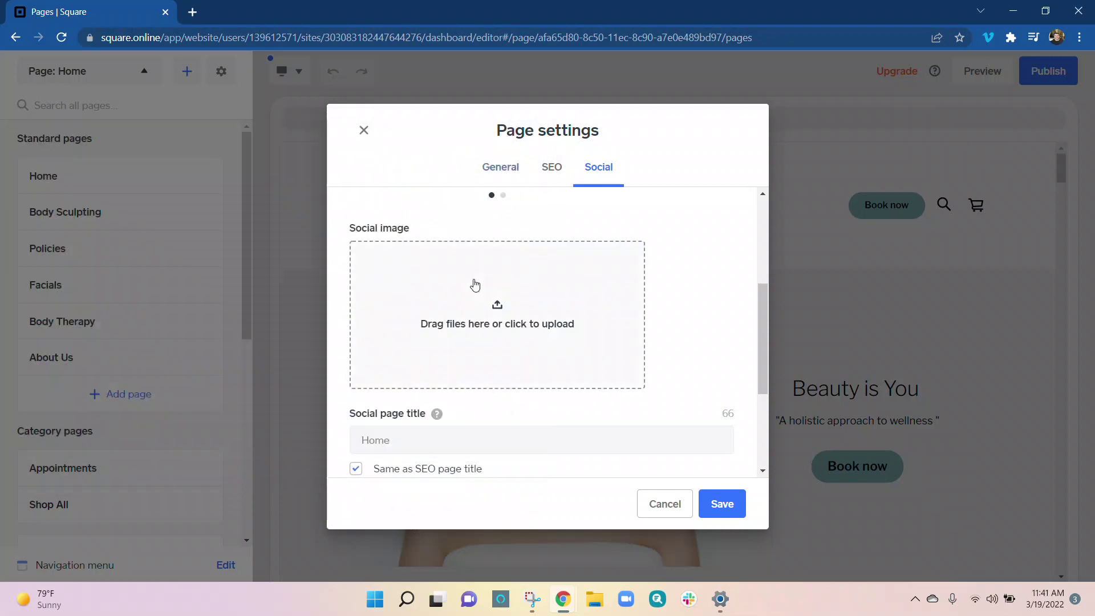
pyautogui.scroll(-2, 504, 318)
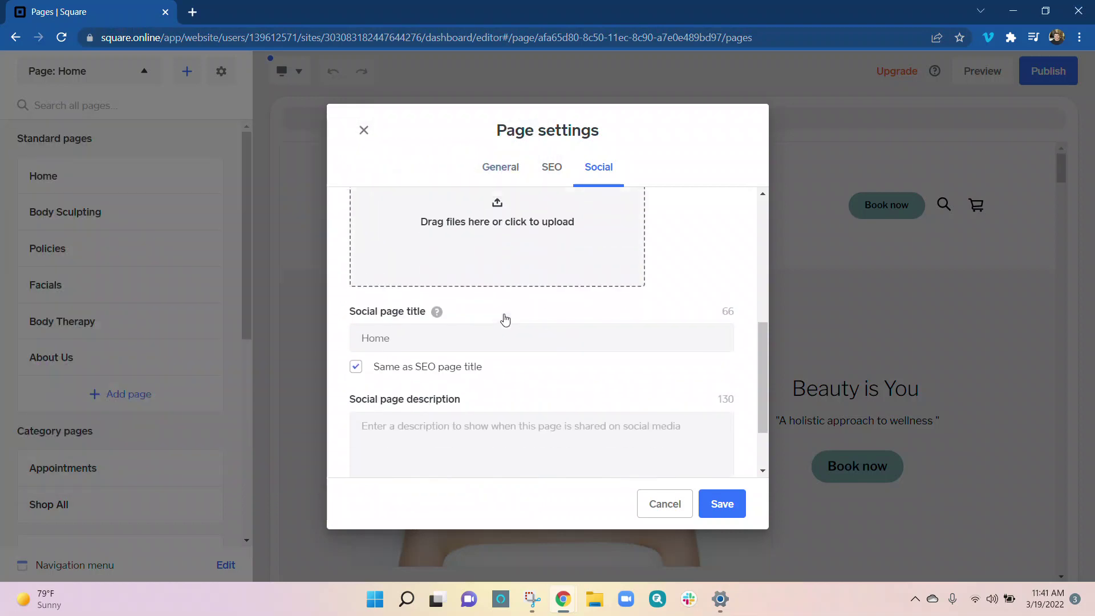
pyautogui.scroll(2, 503, 318)
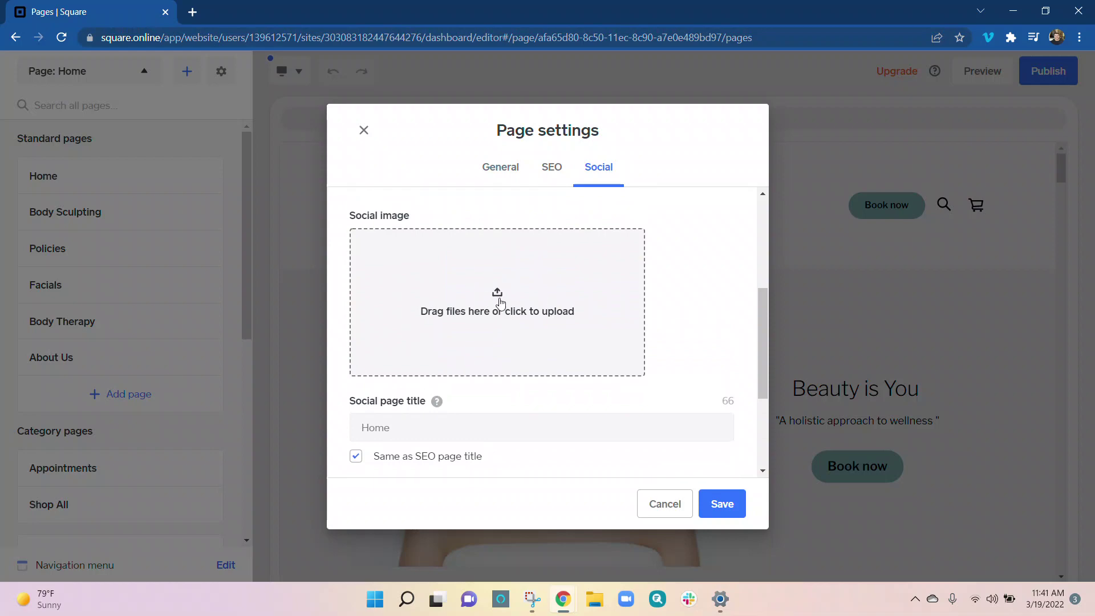
pyautogui.click(499, 302)
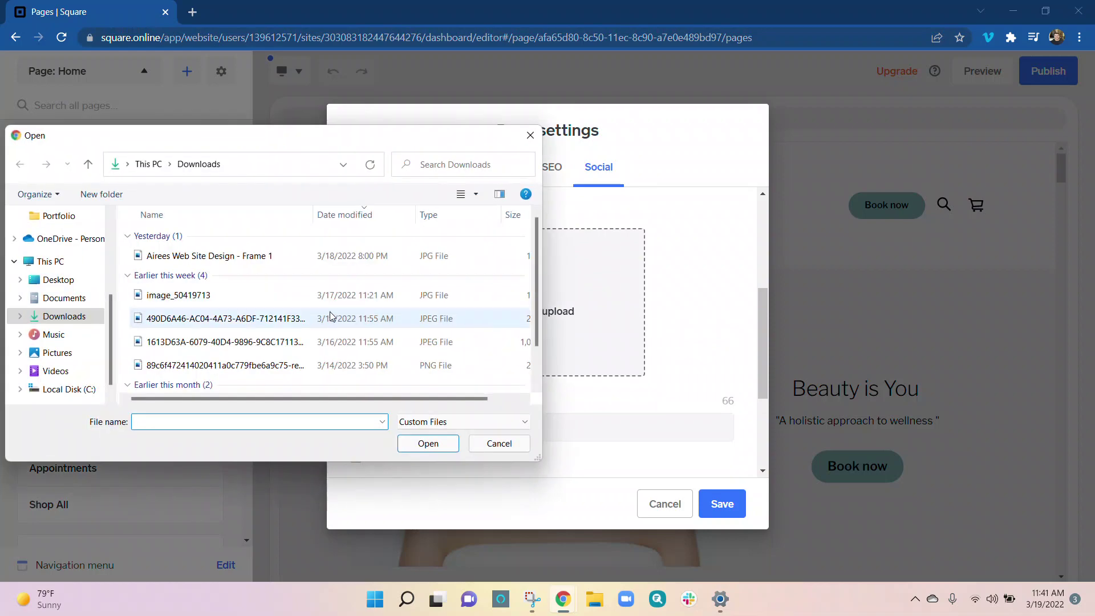
pyautogui.click(529, 135)
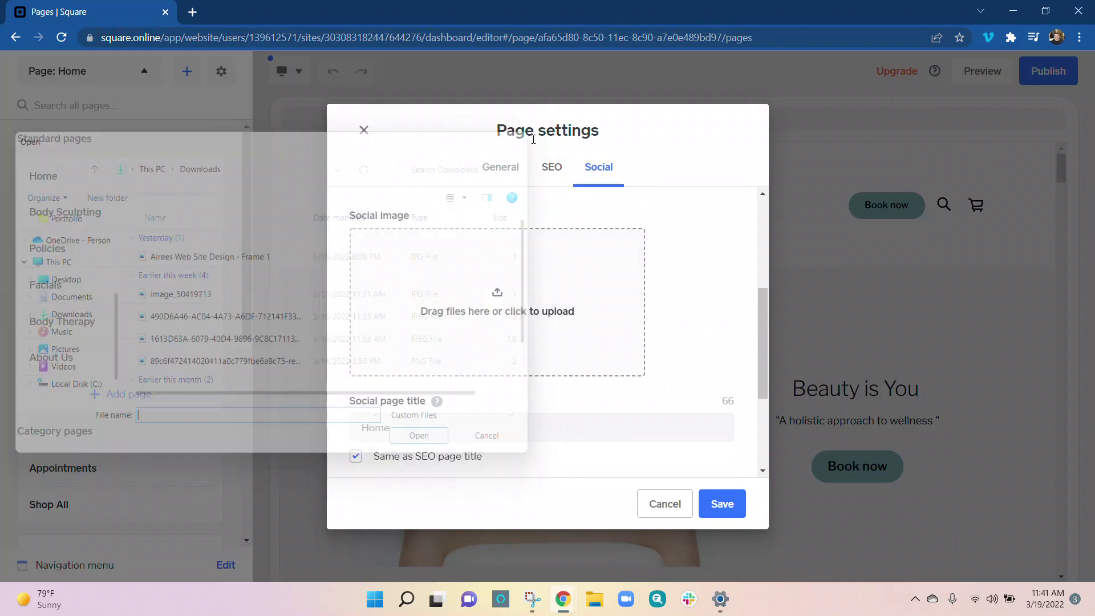
# - Save and close the Home page settings with no social image
pyautogui.scroll(-3, 608, 354)
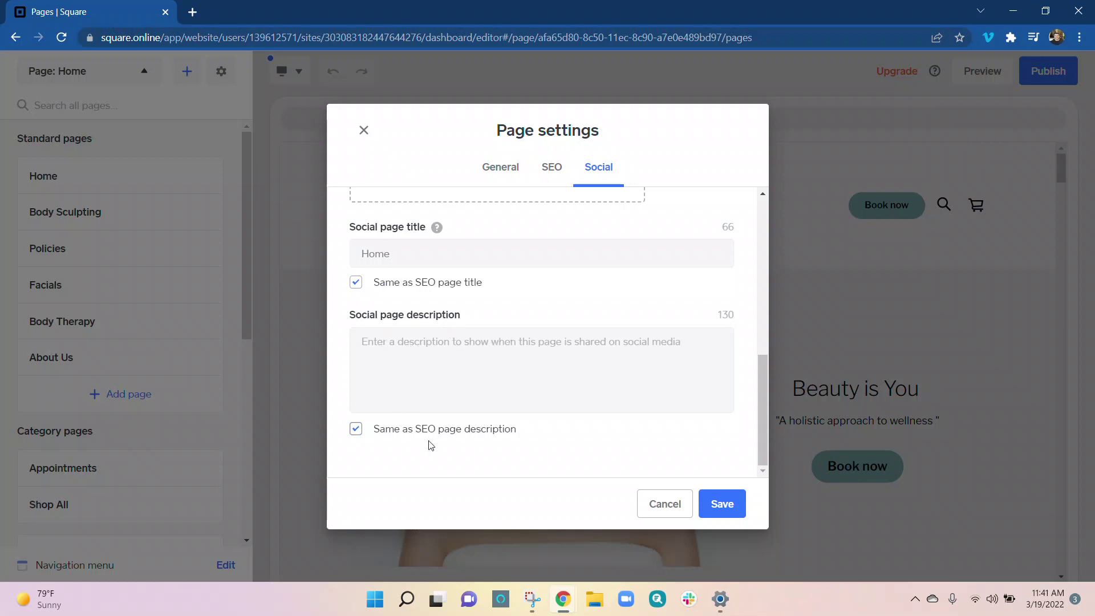
pyautogui.scroll(3, 550, 264)
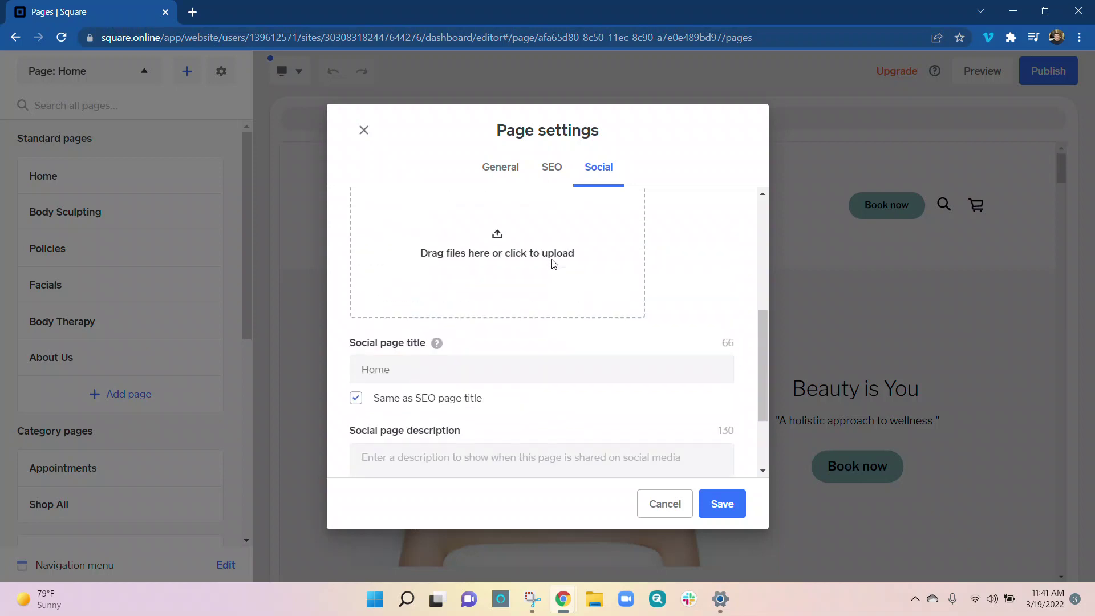
pyautogui.scroll(5, 552, 264)
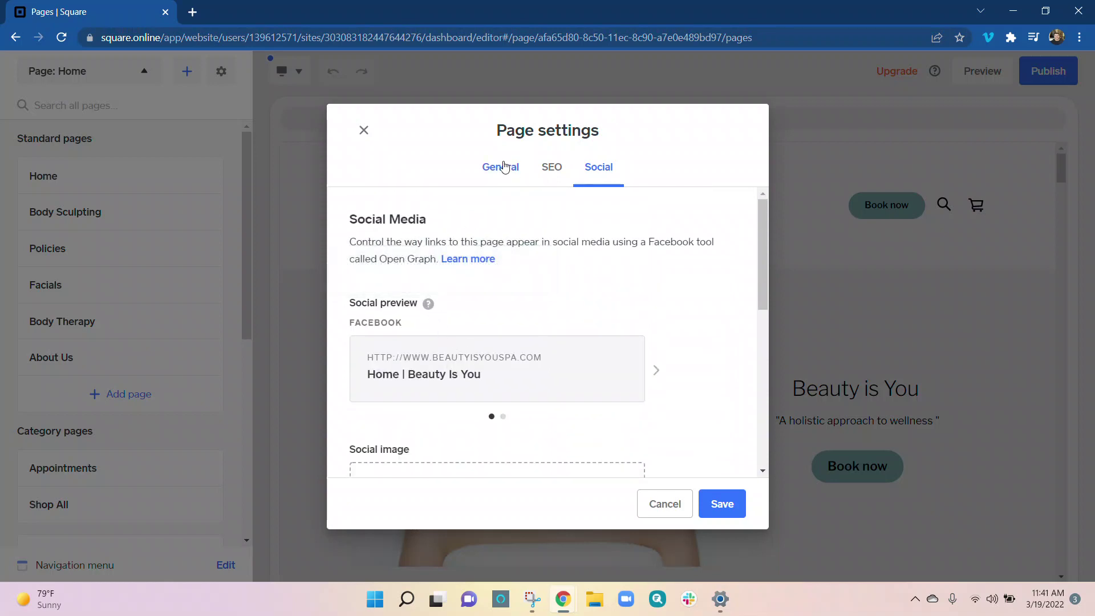
pyautogui.click(718, 504)
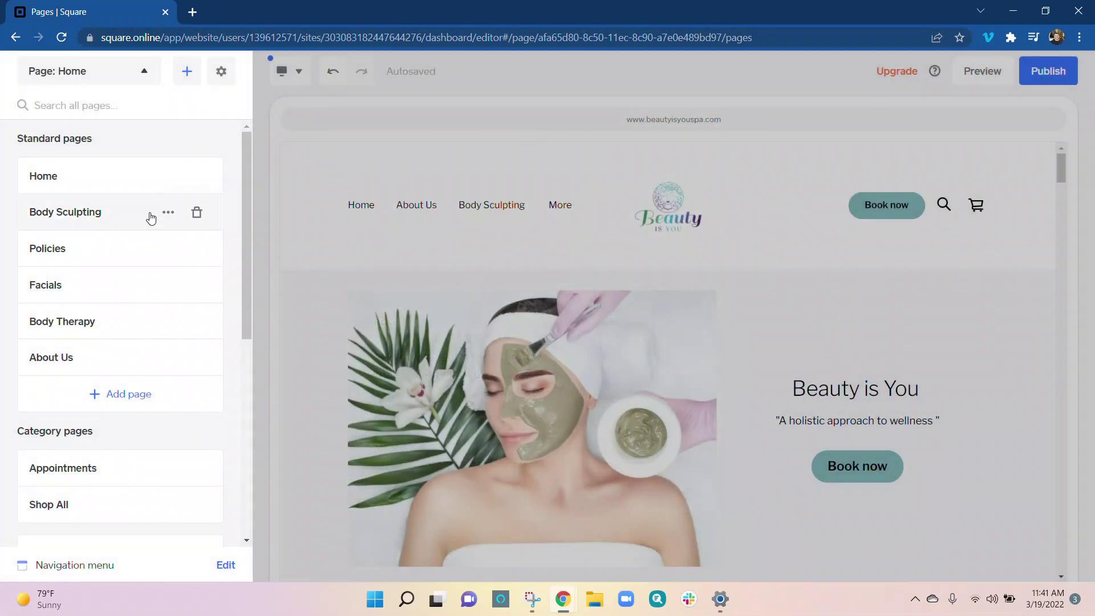
pyautogui.scroll(-4, 163, 451)
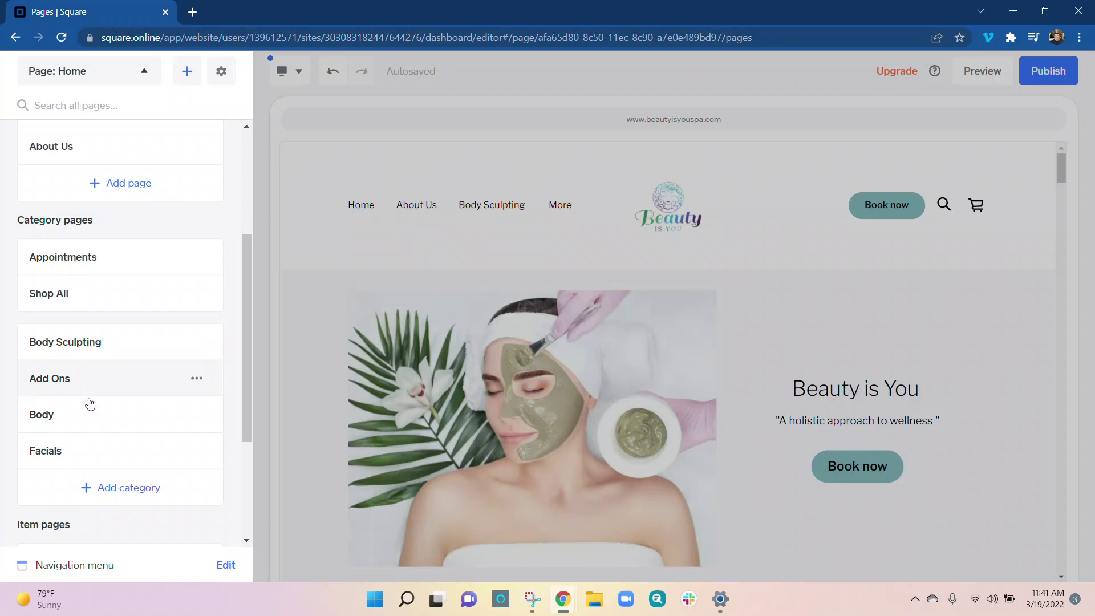
pyautogui.moveTo(85, 462); pyautogui.dragTo(220, 517)
pyautogui.scroll(-3, 224, 523)
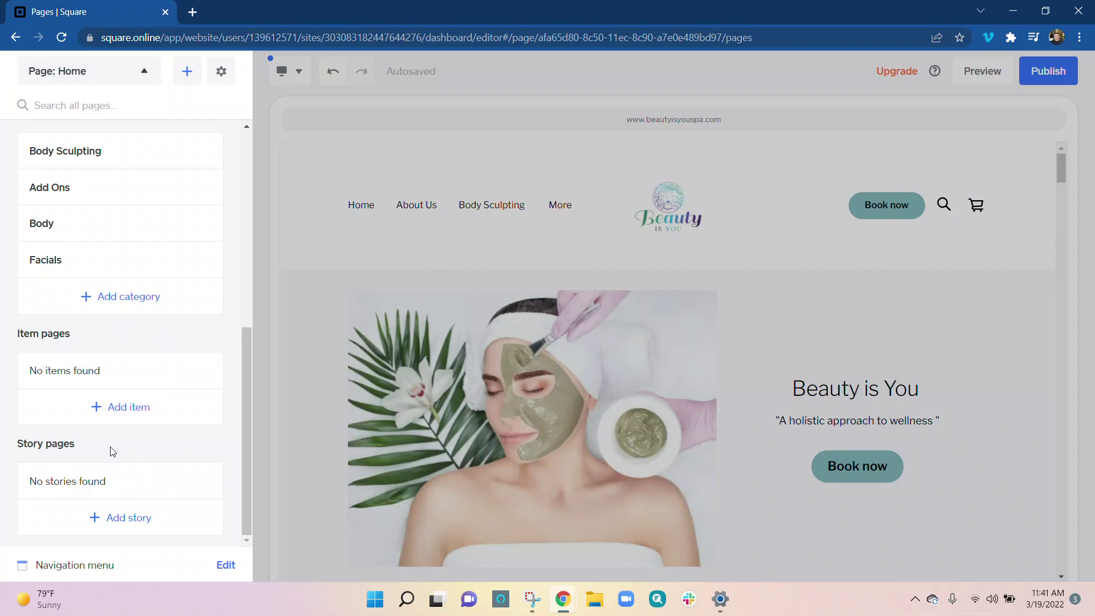
pyautogui.scroll(7, 220, 444)
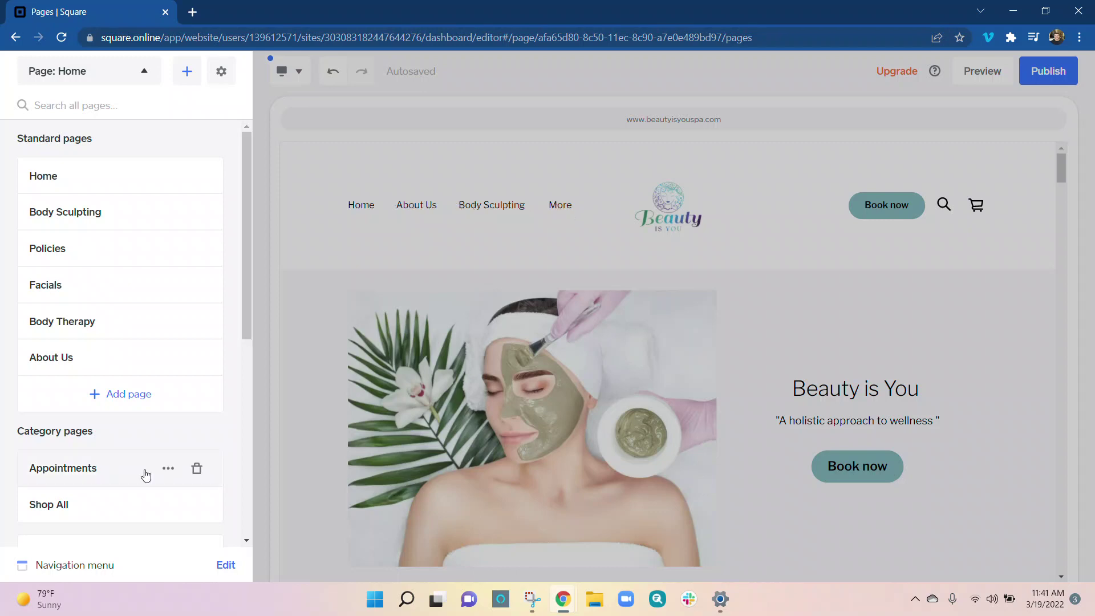
# - Delete the Policies, Gift card and Home navigation links, leaving About Us first
pyautogui.click(224, 565)
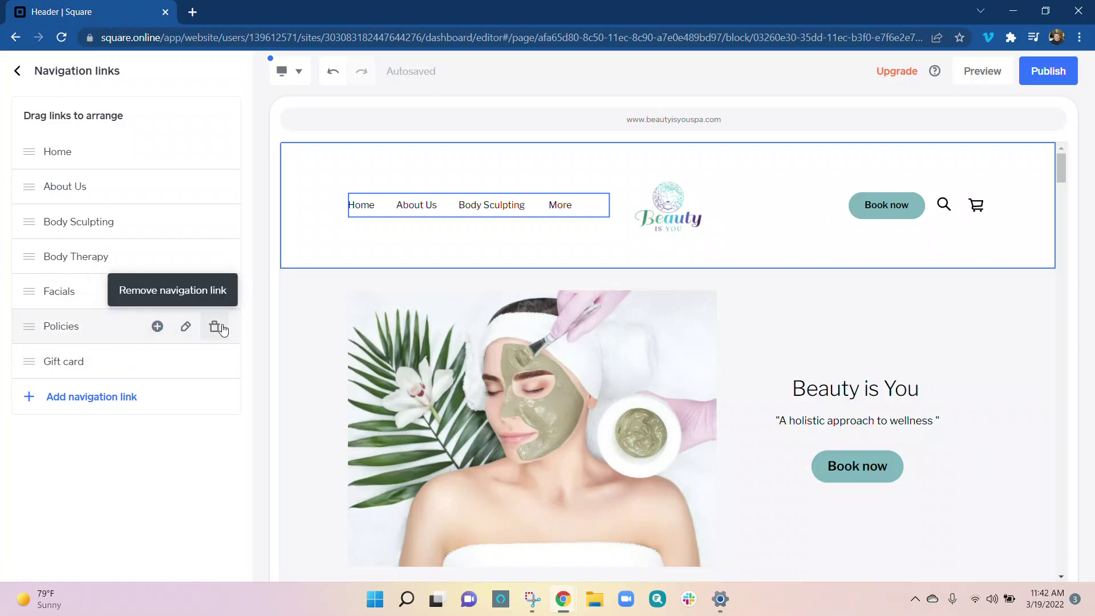
pyautogui.click(186, 327)
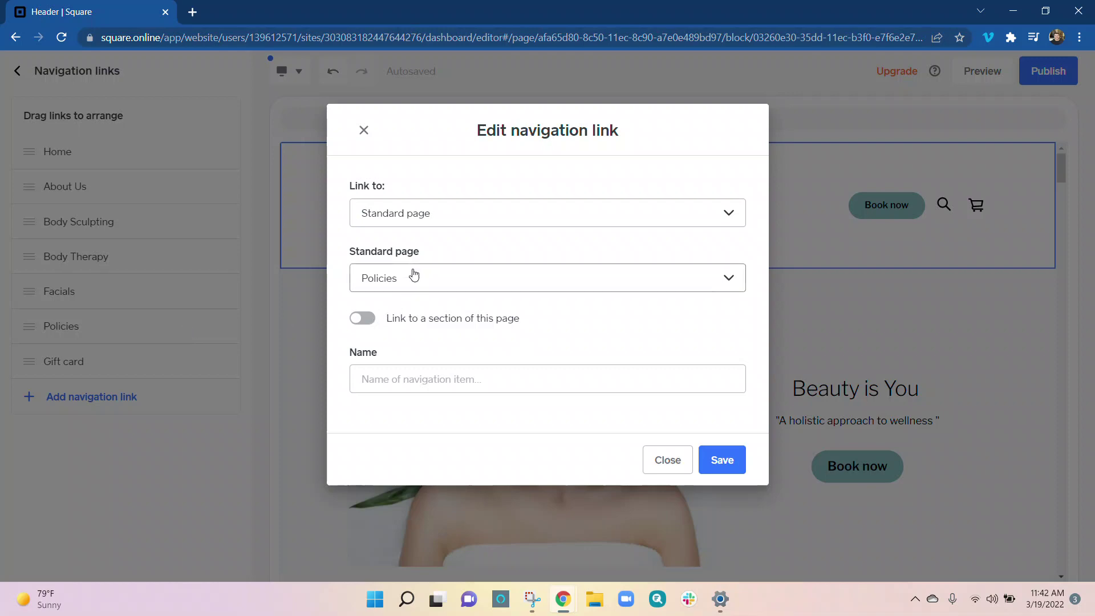
pyautogui.click(661, 459)
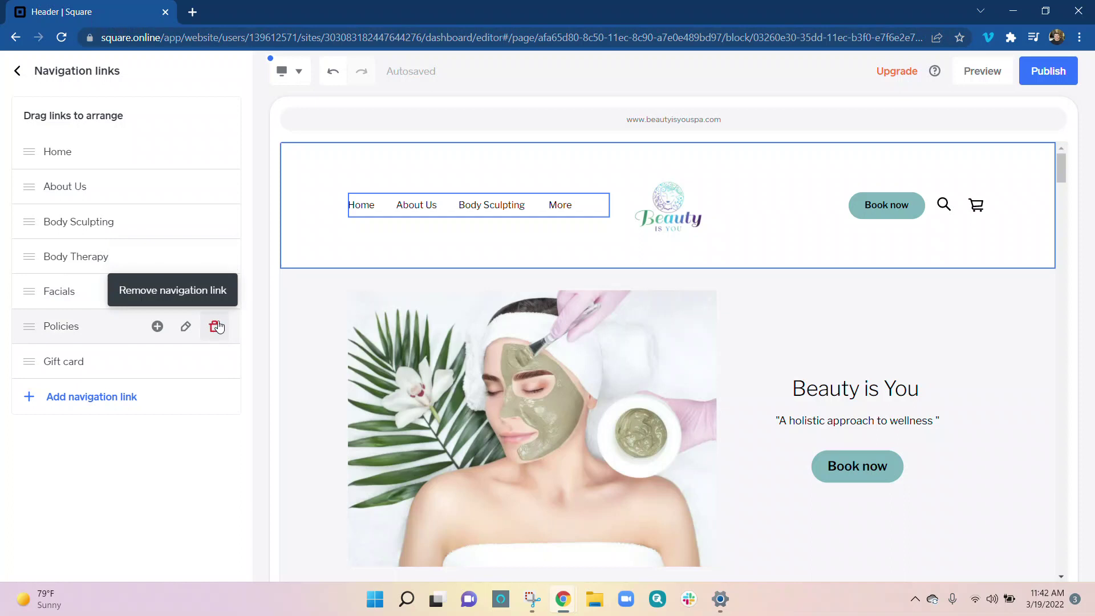
pyautogui.click(215, 326)
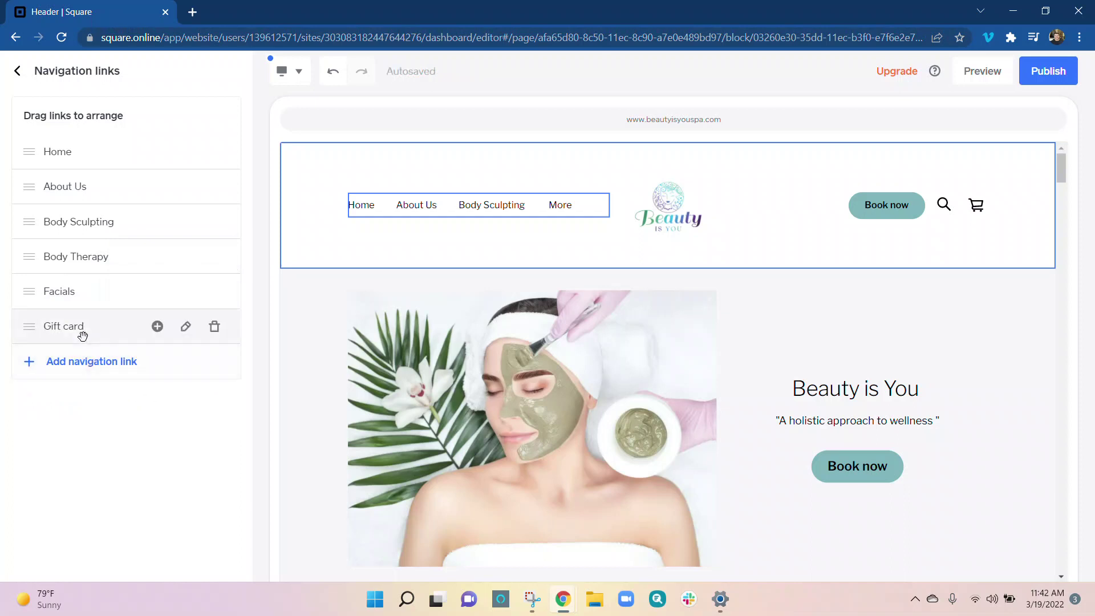
pyautogui.click(214, 328)
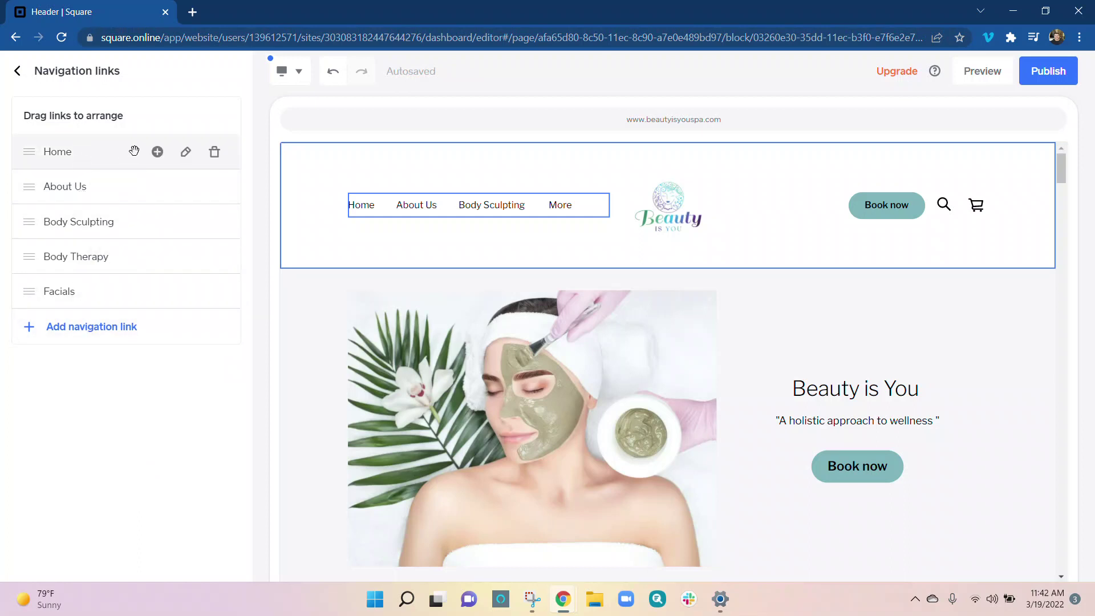
pyautogui.click(213, 152)
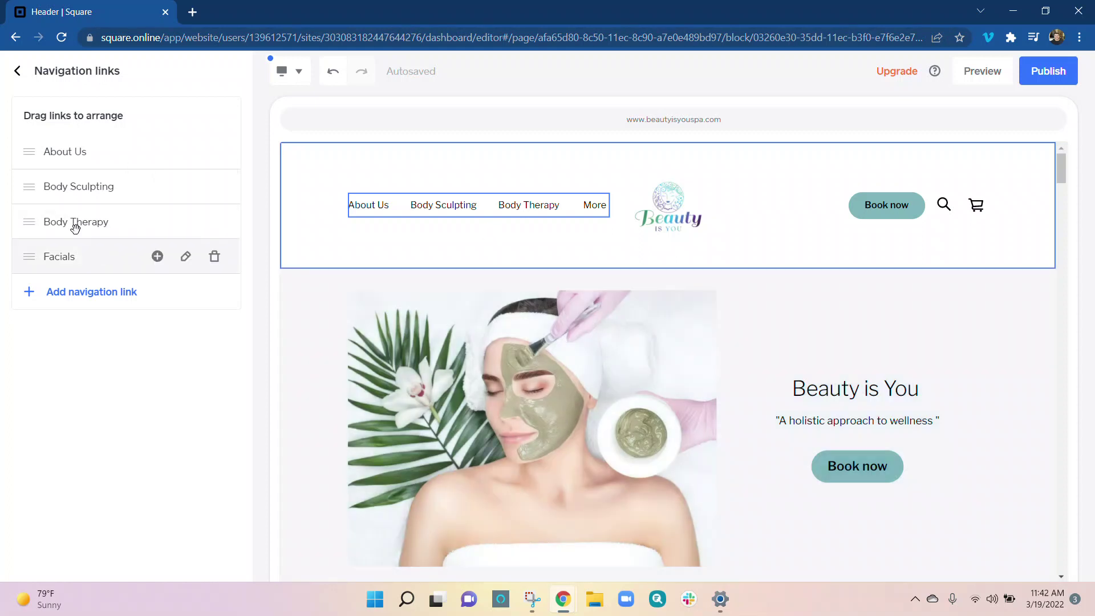
pyautogui.click(17, 70)
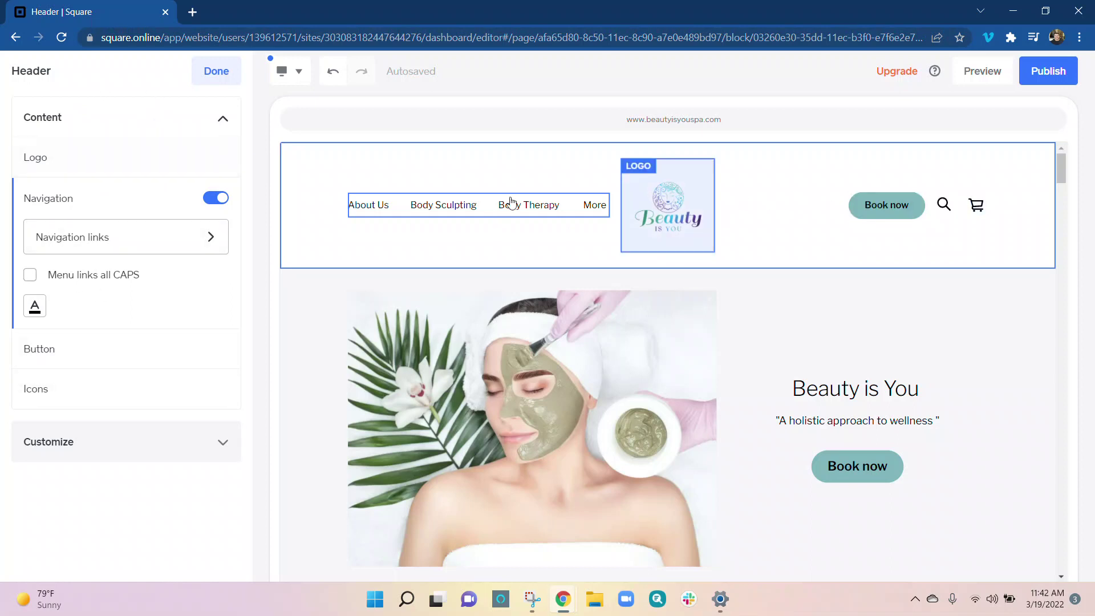
# - Finish the header, switch to the Home page's sections and insert a new section
pyautogui.click(217, 72)
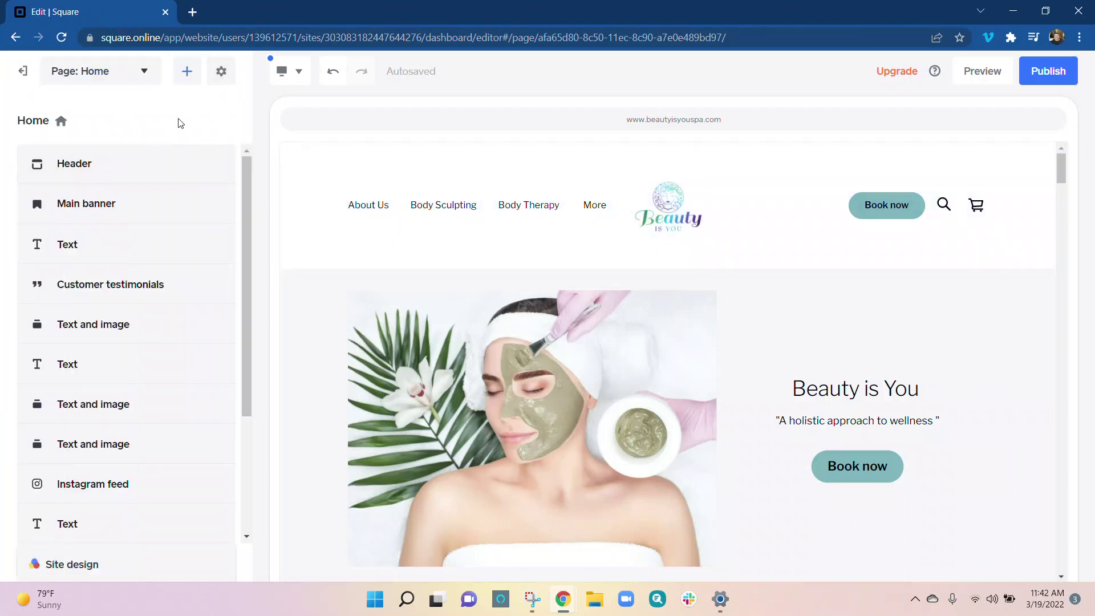
pyautogui.click(114, 71)
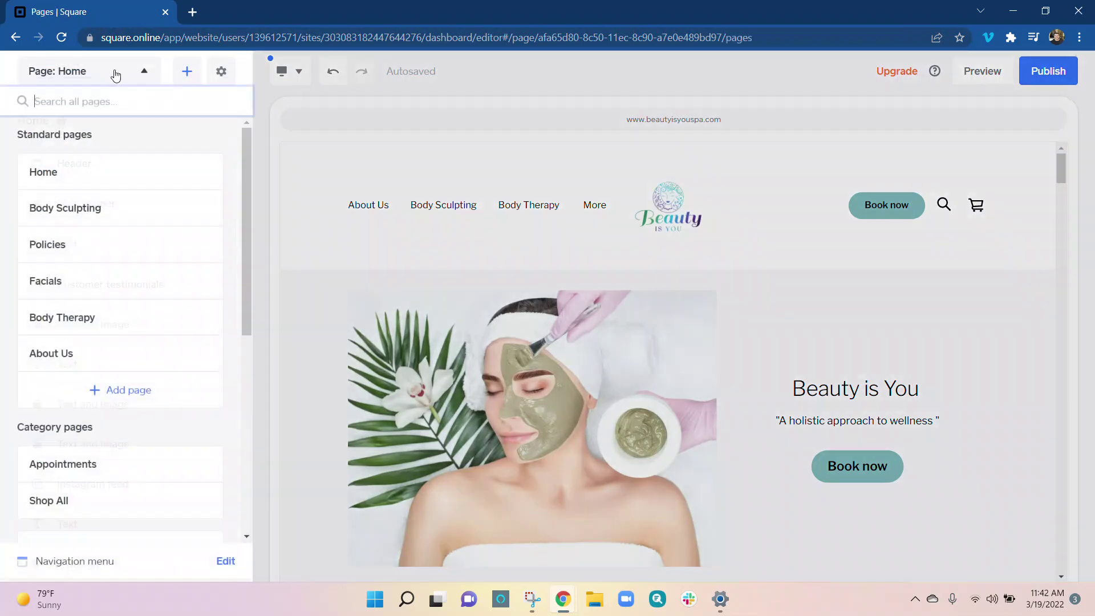
pyautogui.click(87, 181)
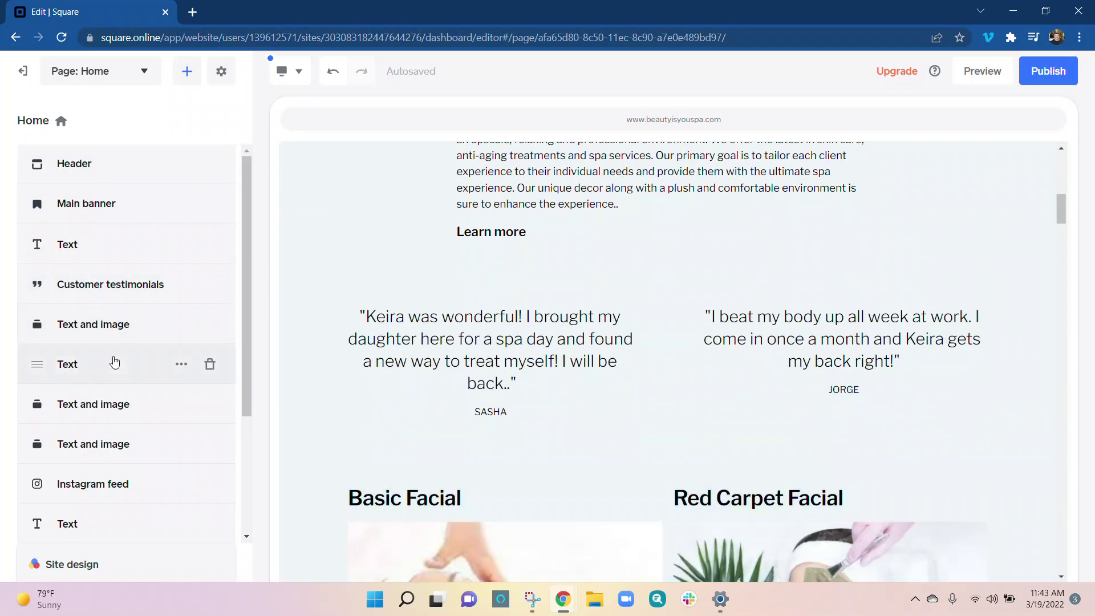
pyautogui.scroll(-3, 97, 445)
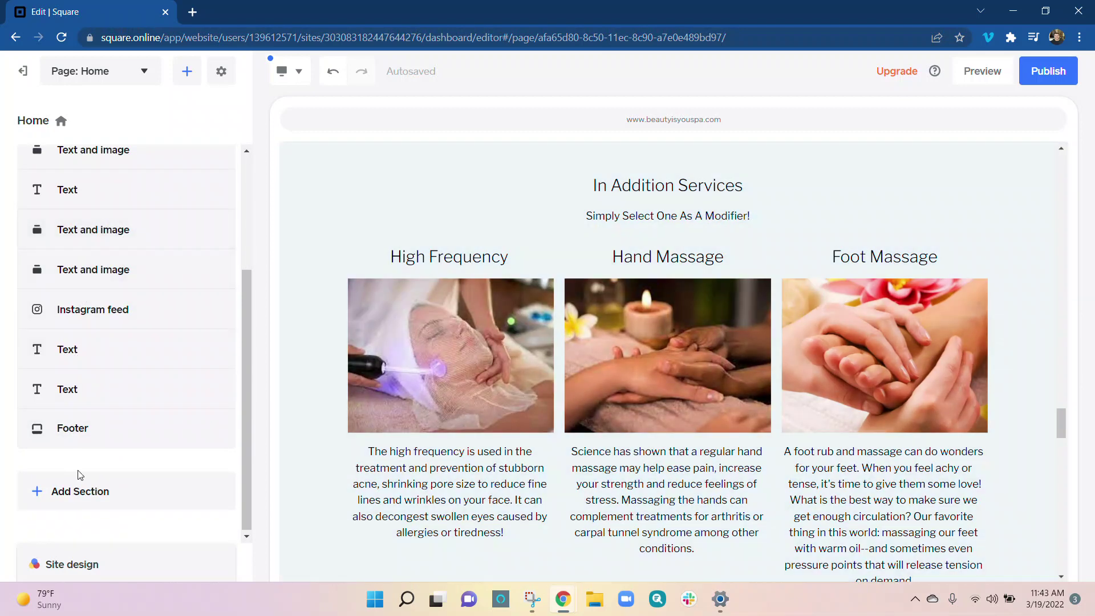
pyautogui.click(86, 503)
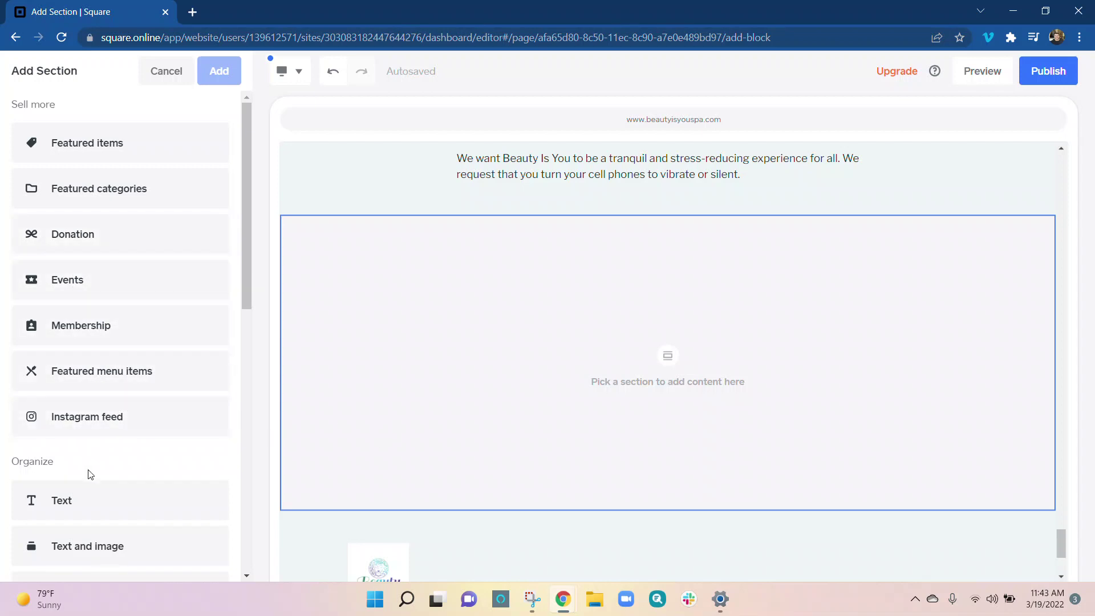
# - Add a Text section from Organize using the side-by-side heading and paragraph layout
pyautogui.scroll(-3, 90, 475)
pyautogui.scroll(3, 90, 474)
pyautogui.scroll(-4, 103, 342)
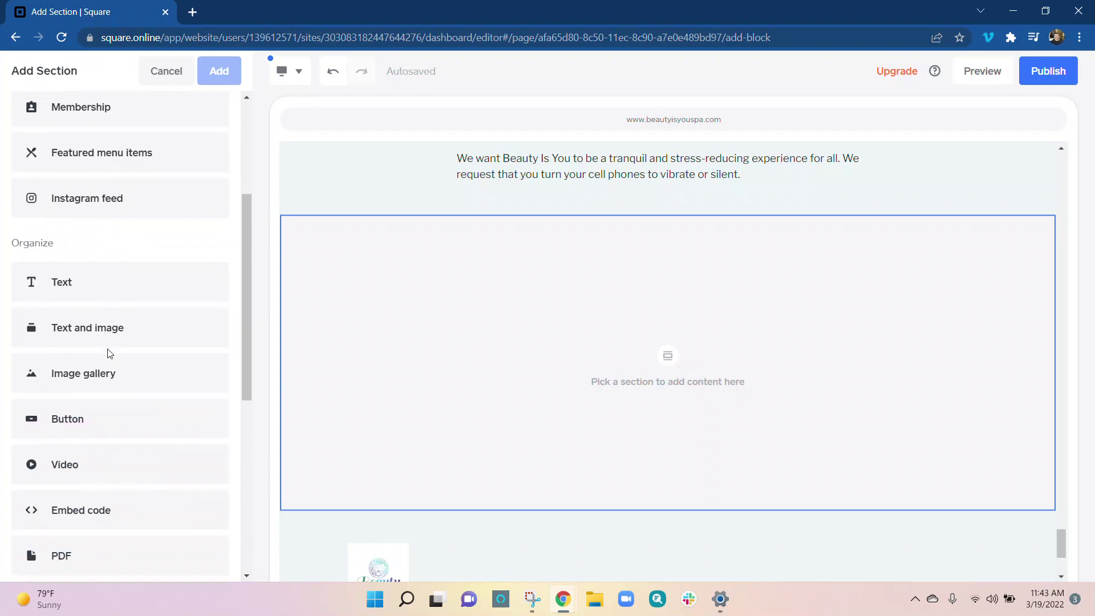
pyautogui.scroll(-2, 122, 249)
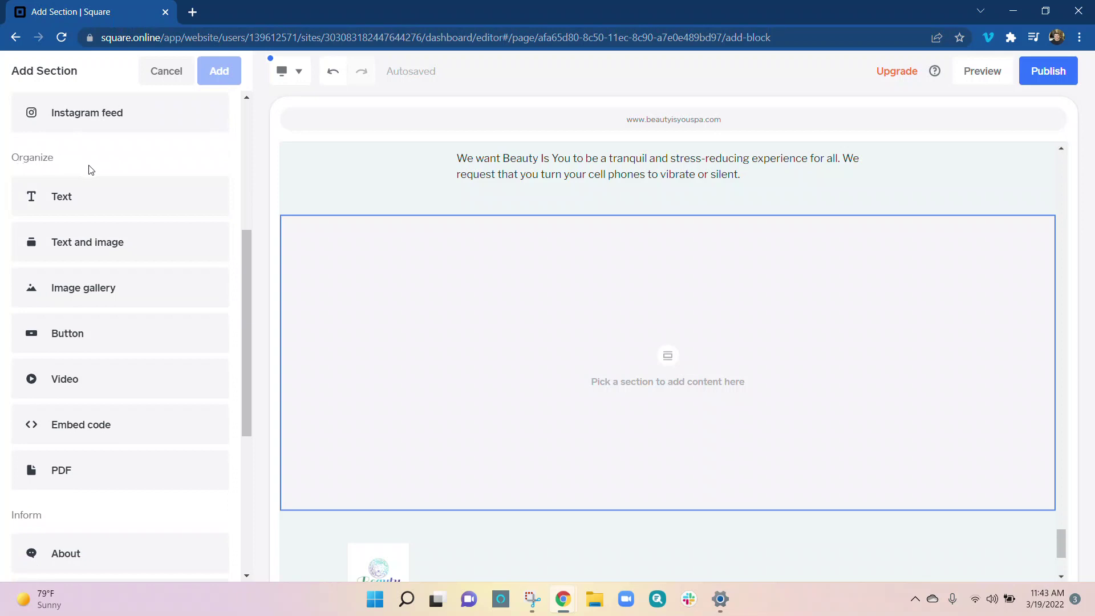
pyautogui.scroll(-3, 103, 385)
pyautogui.scroll(1, 114, 214)
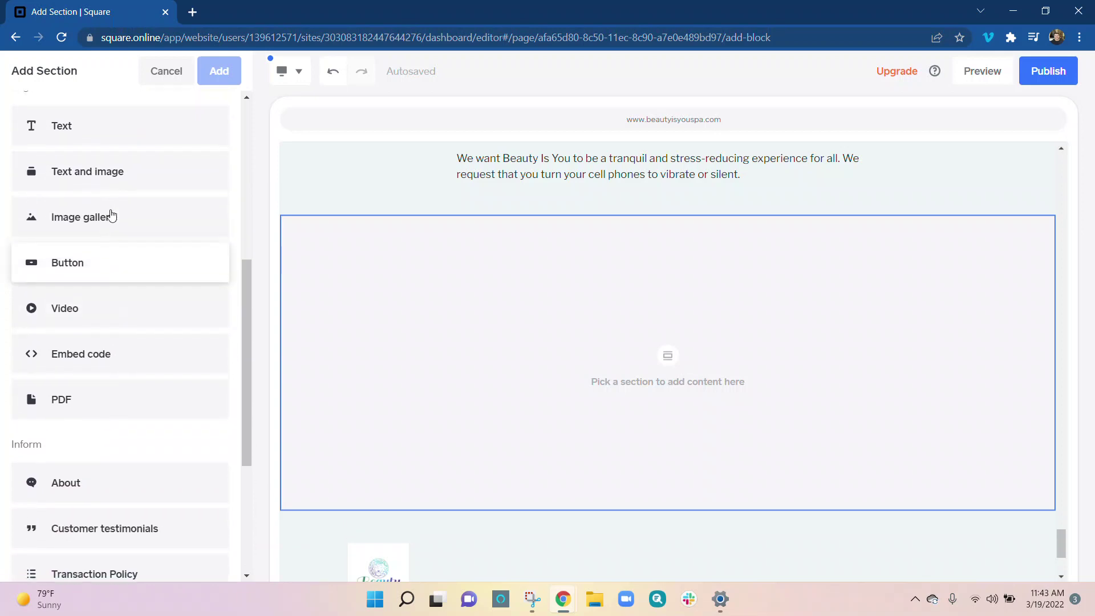
pyautogui.scroll(1, 112, 217)
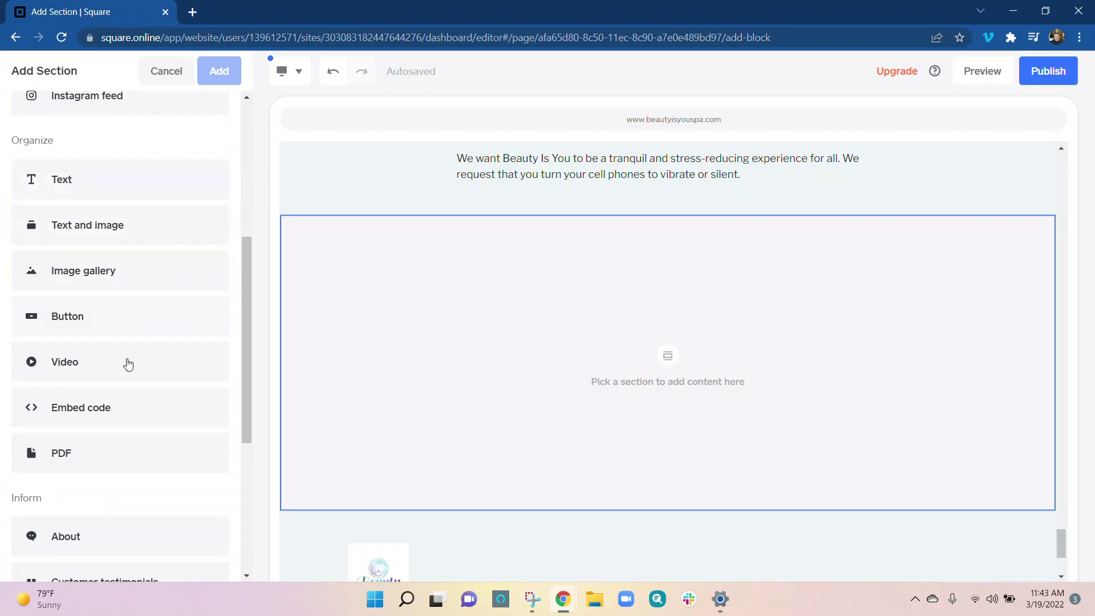
pyautogui.scroll(-4, 139, 379)
pyautogui.scroll(-2, 141, 379)
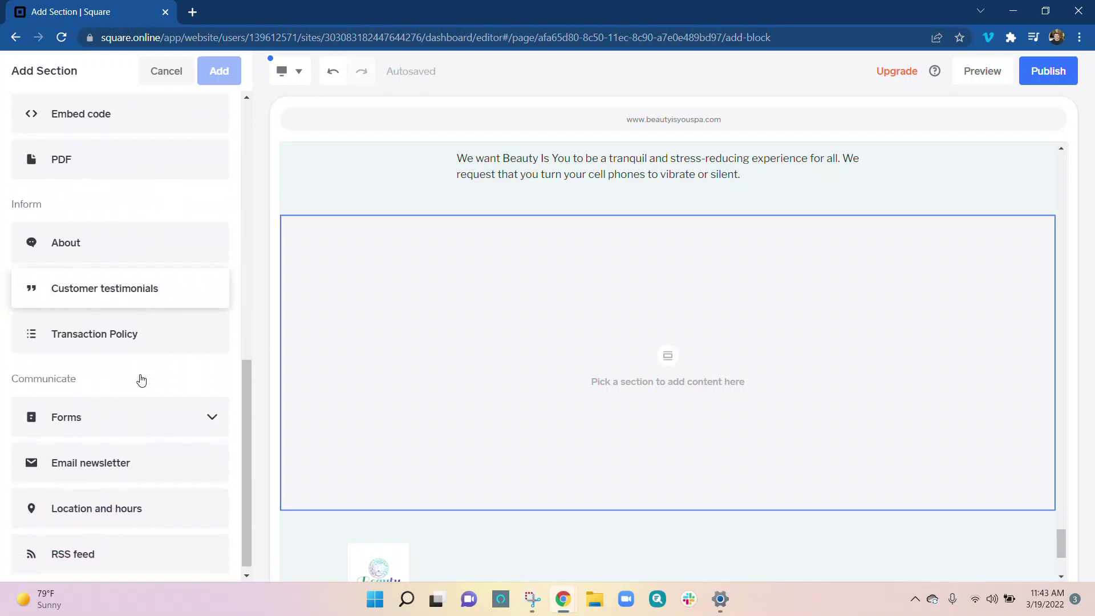
pyautogui.scroll(6, 142, 379)
pyautogui.scroll(5, 142, 379)
pyautogui.scroll(-6, 141, 379)
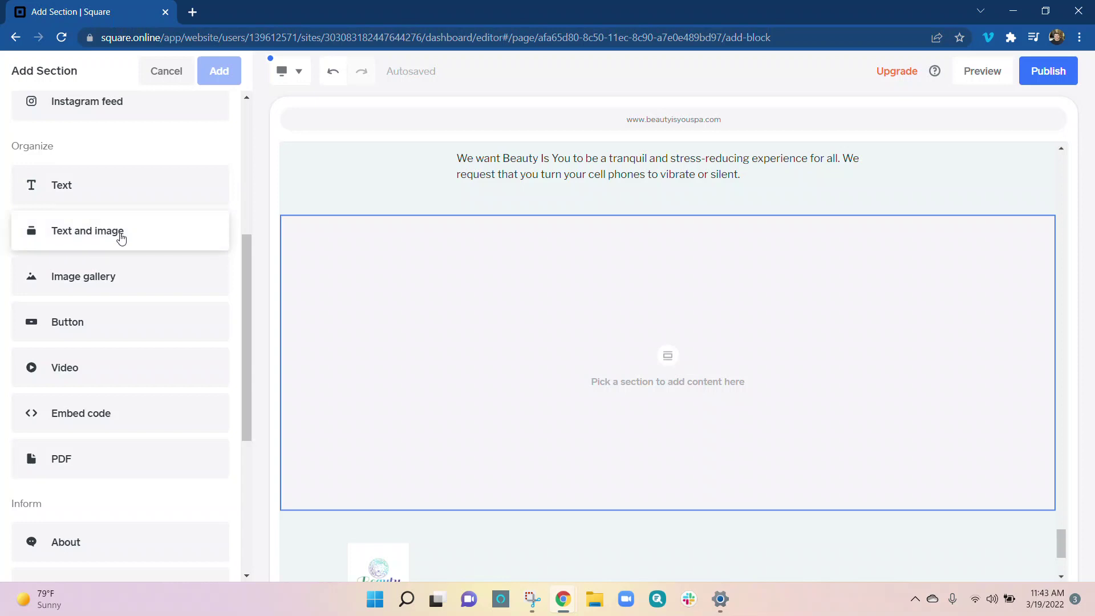
pyautogui.click(157, 189)
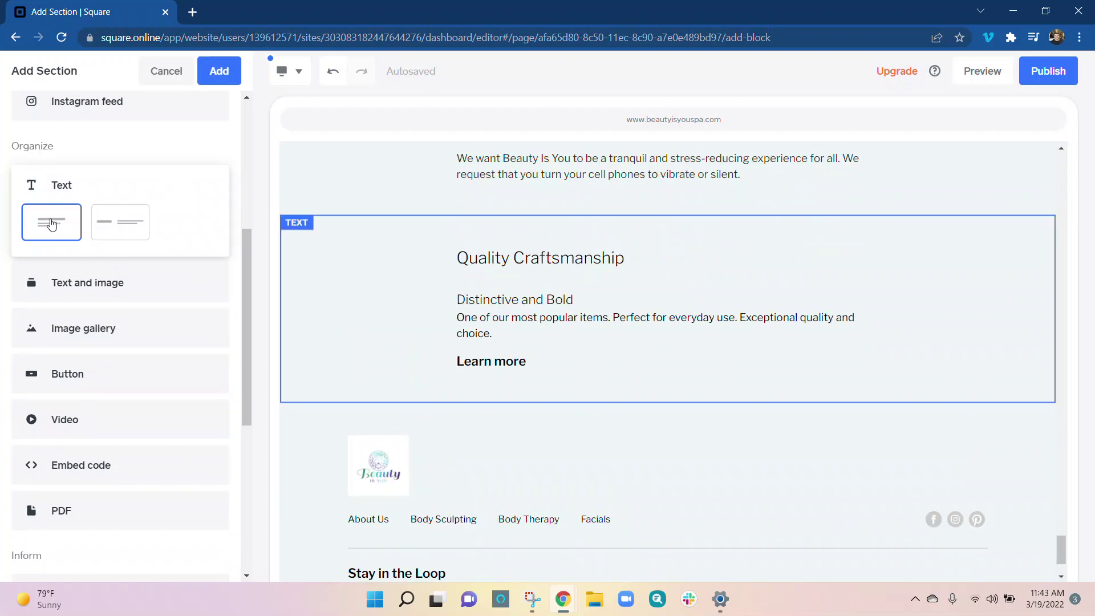
pyautogui.click(129, 223)
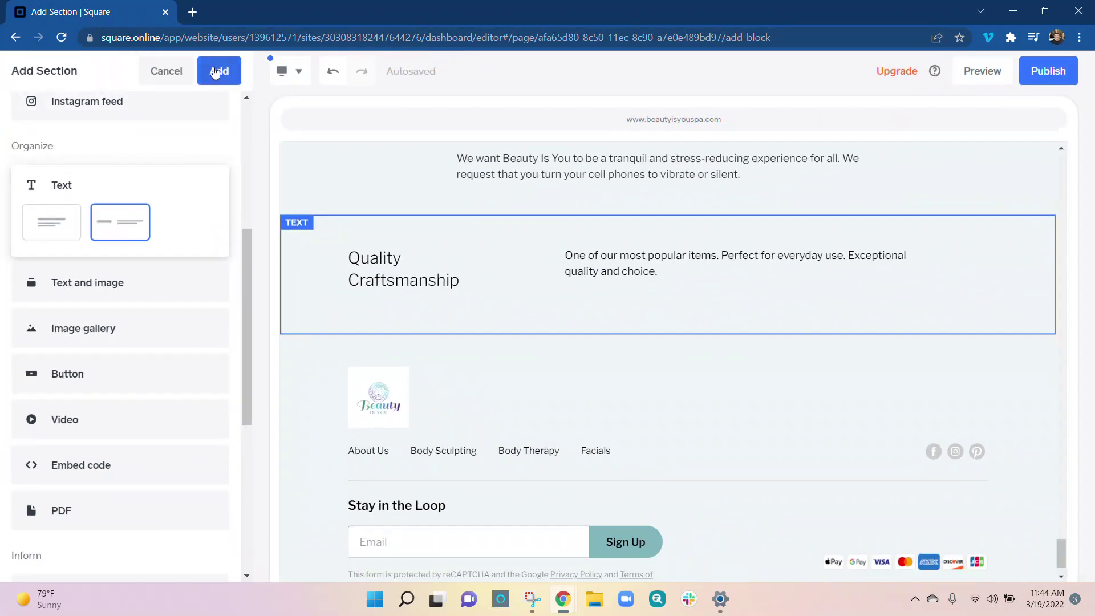
# - Add the text section, keeping the paragraph at 1 column and left-aligned
pyautogui.click(217, 71)
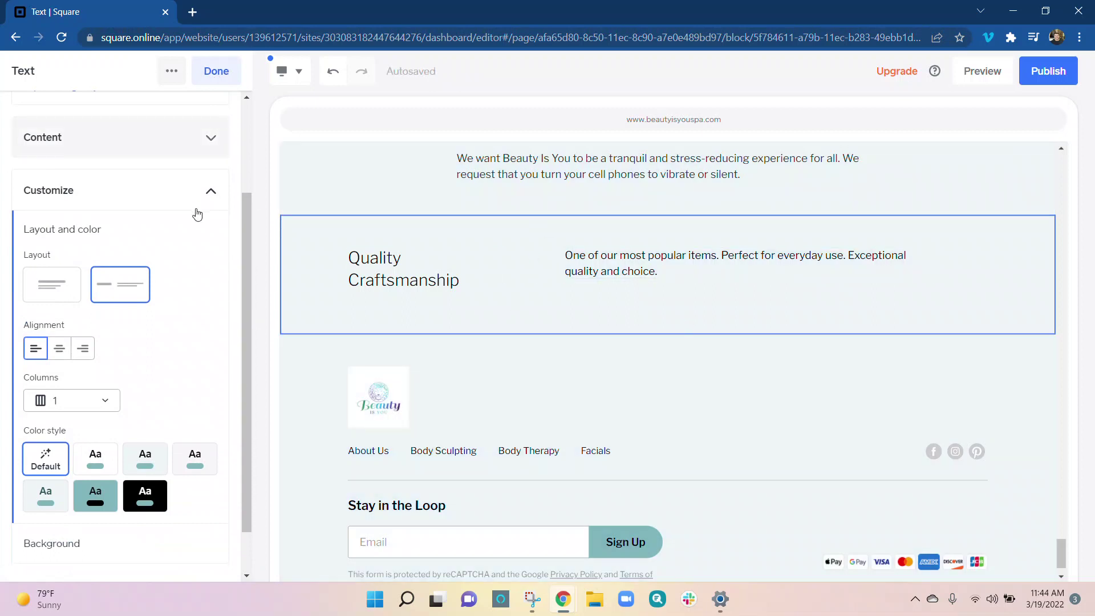
pyautogui.scroll(2, 187, 215)
pyautogui.scroll(-3, 187, 216)
pyautogui.scroll(-1, 187, 216)
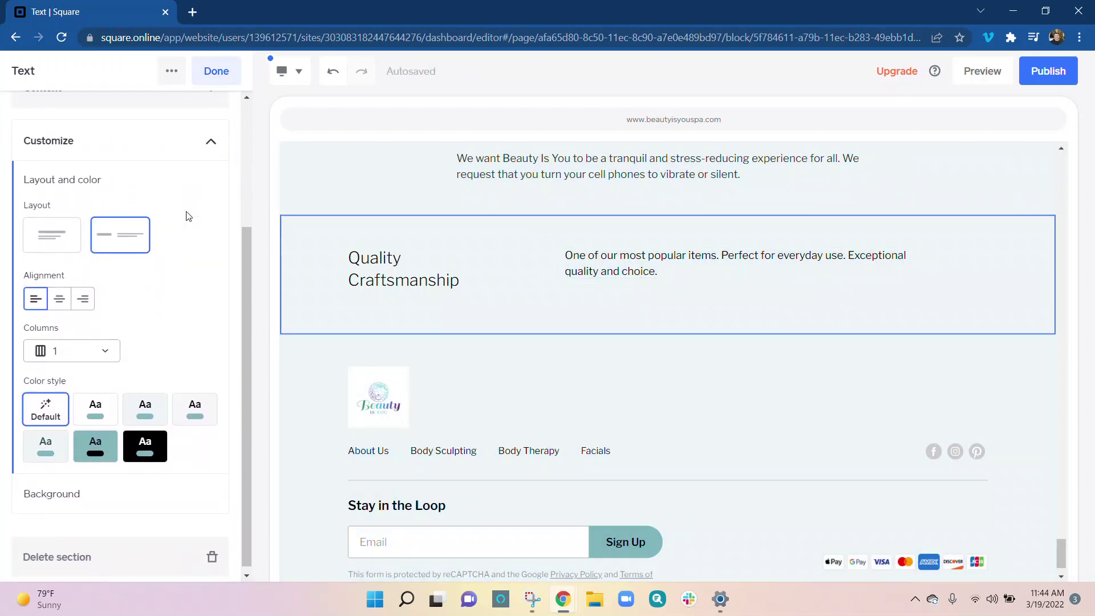
pyautogui.click(105, 345)
pyautogui.click(71, 394)
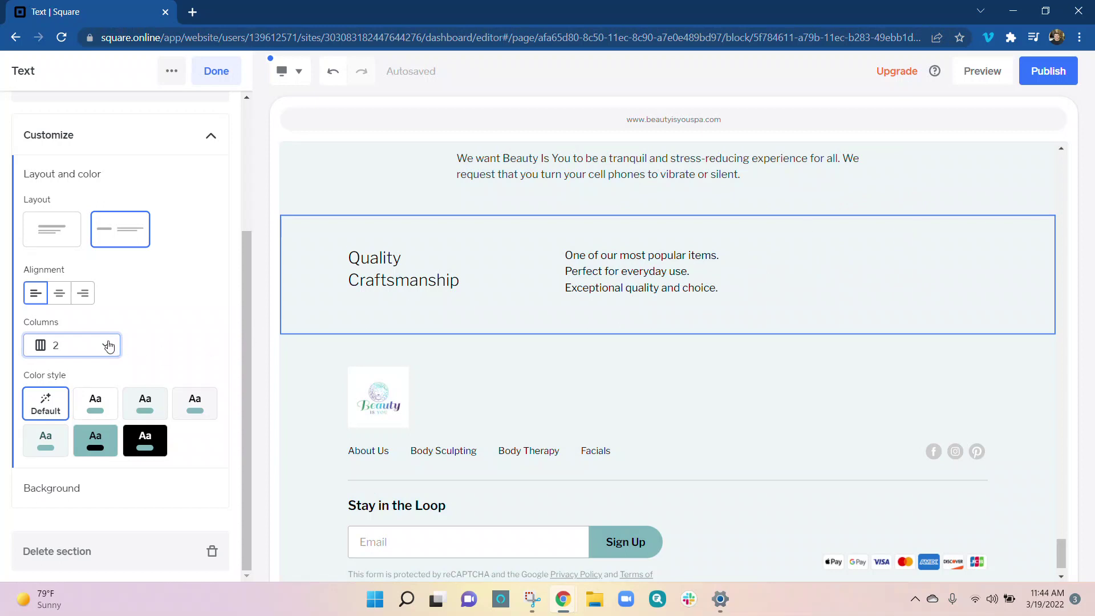
pyautogui.click(106, 345)
pyautogui.click(79, 378)
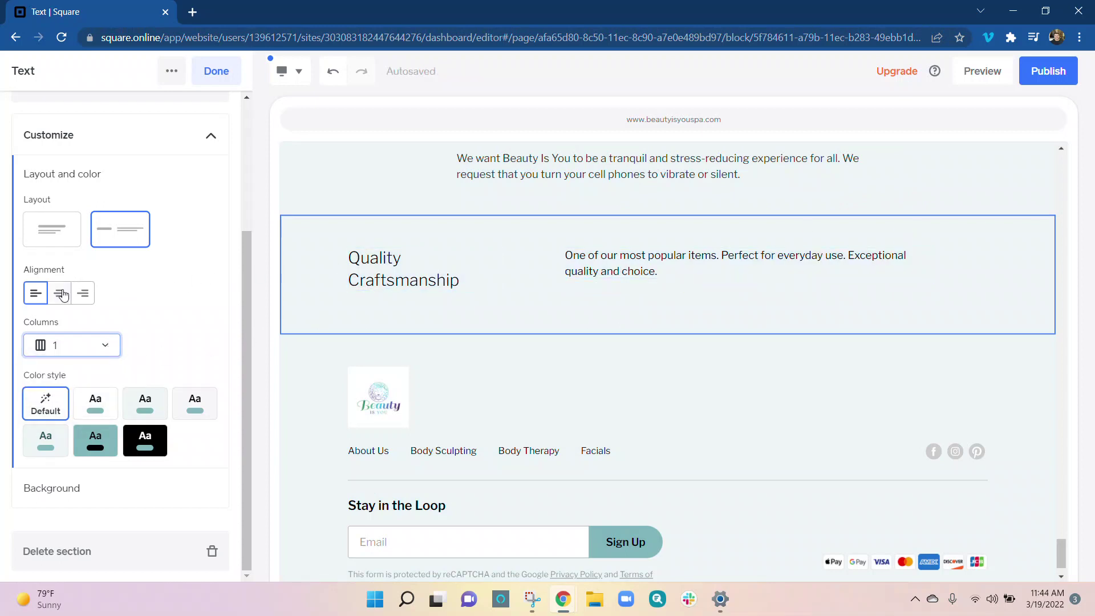
pyautogui.click(59, 299)
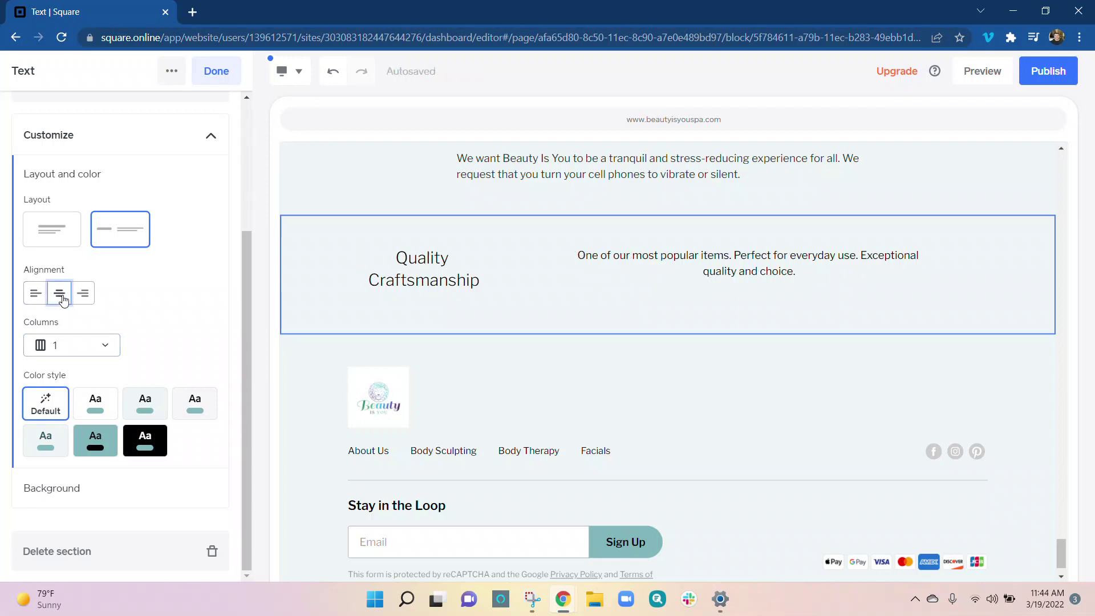
pyautogui.click(82, 293)
pyautogui.click(34, 297)
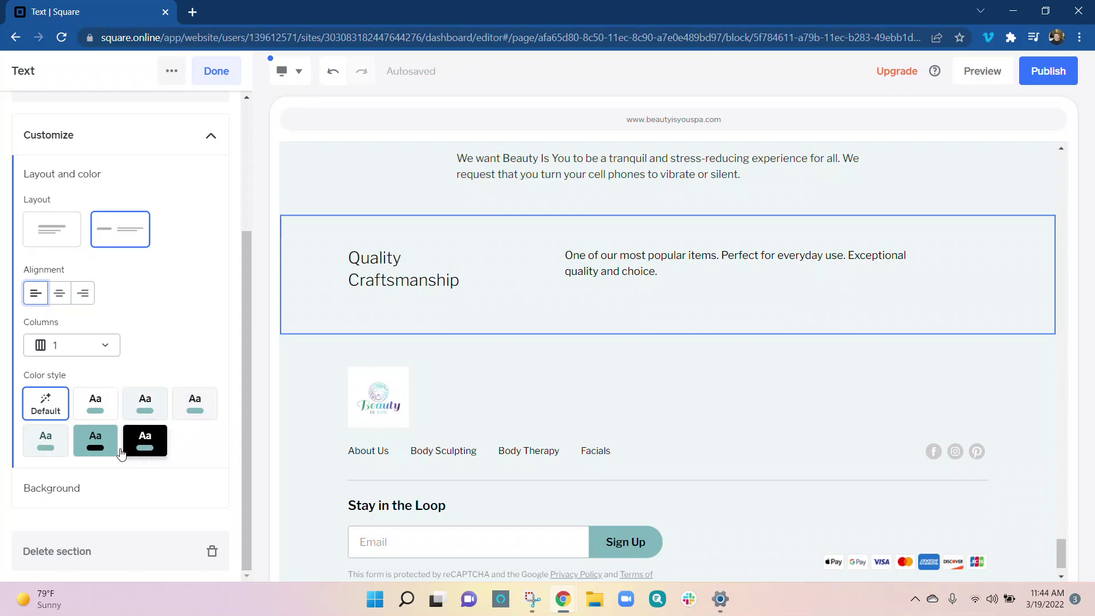
# - Give the section a light grey background colour style
pyautogui.click(149, 444)
pyautogui.click(79, 451)
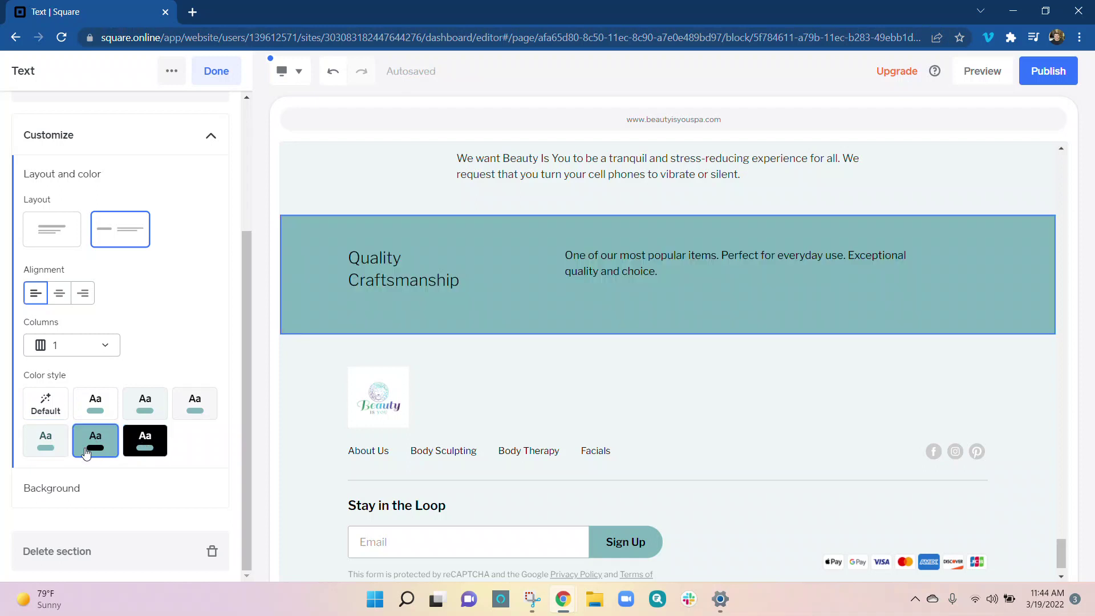
pyautogui.click(47, 443)
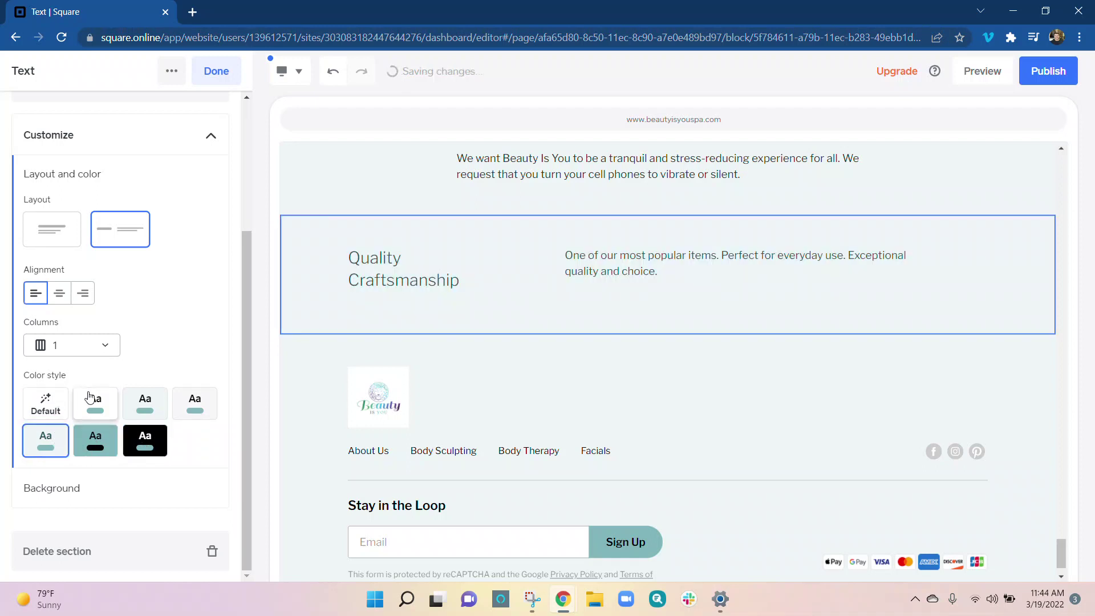
pyautogui.click(90, 397)
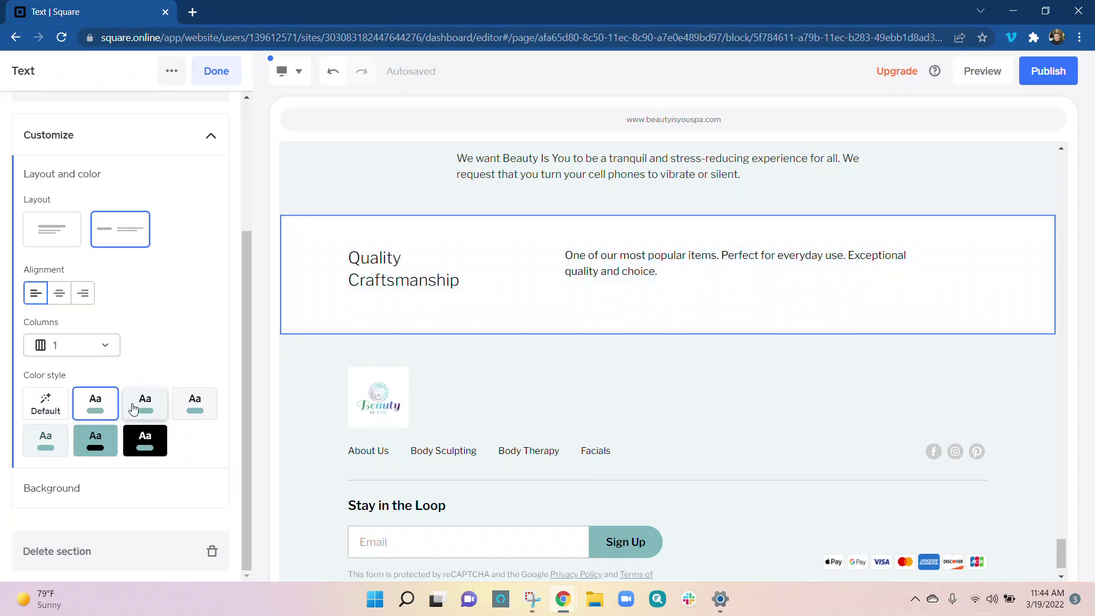
pyautogui.click(133, 409)
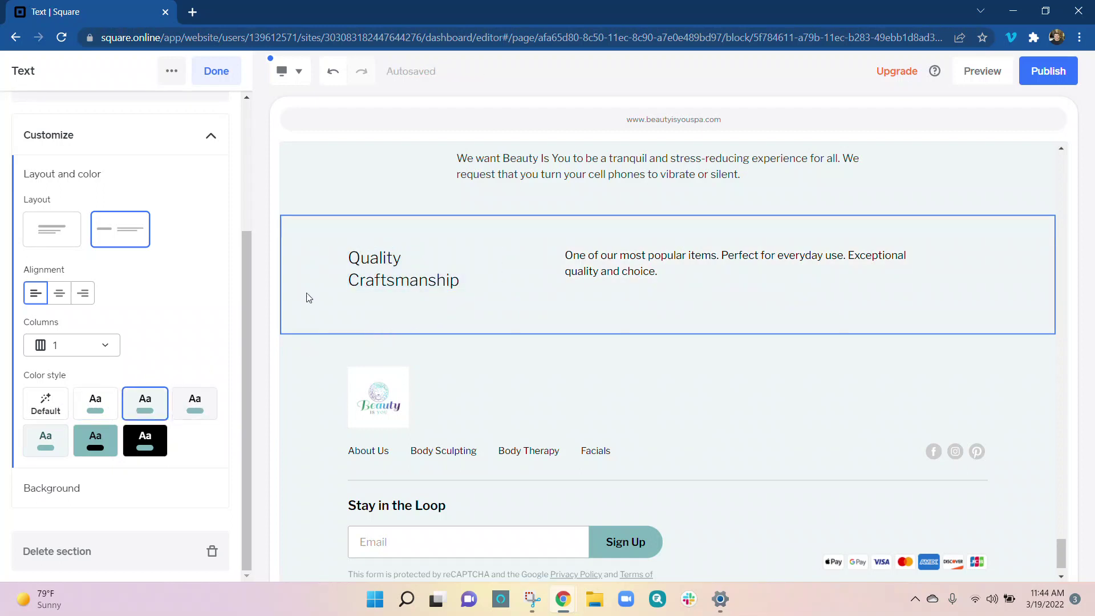
pyautogui.scroll(-1, 317, 294)
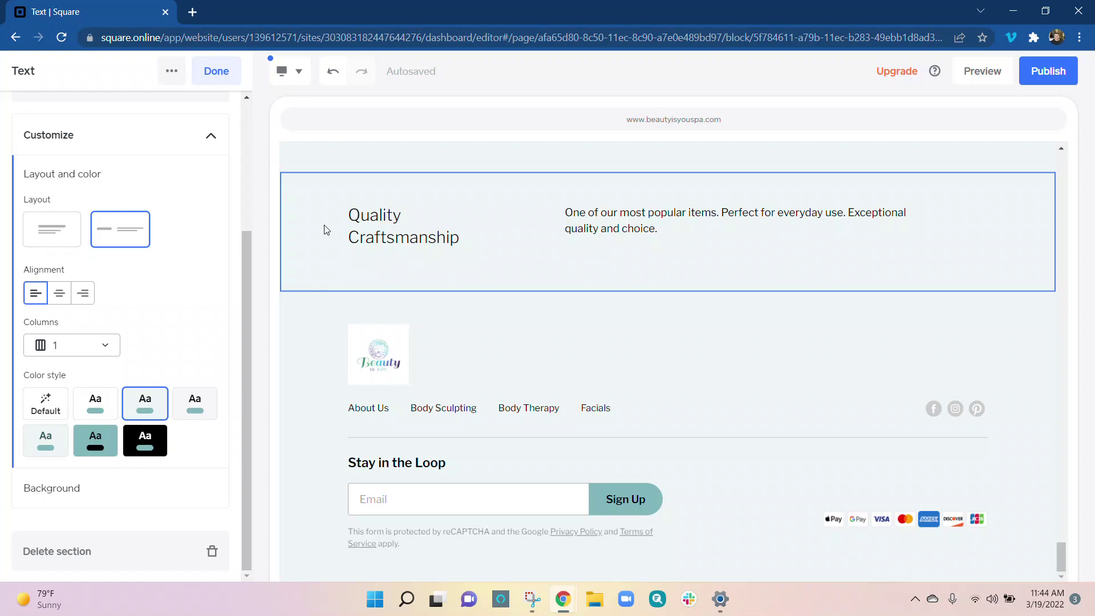
pyautogui.scroll(1, 326, 233)
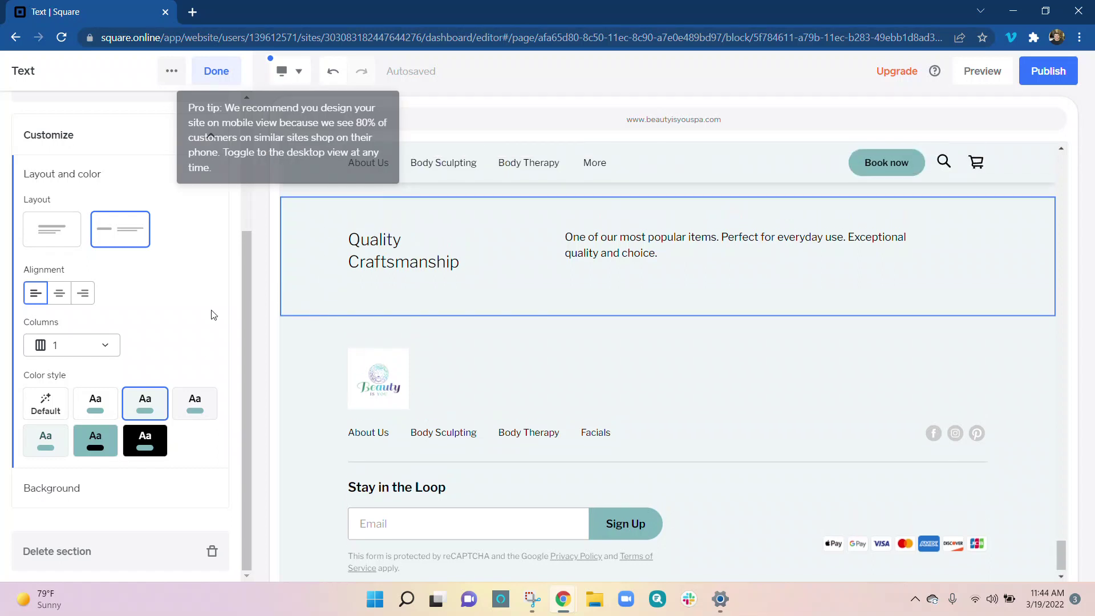
pyautogui.scroll(3, 181, 316)
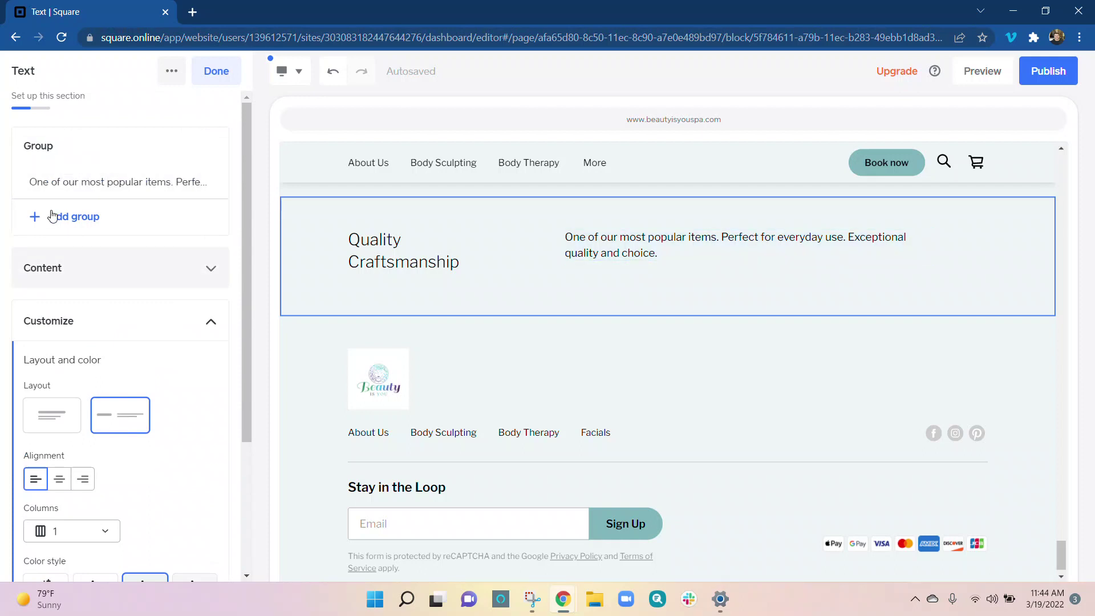
# - Add three more text groups so the section shows four description items
pyautogui.click(50, 221)
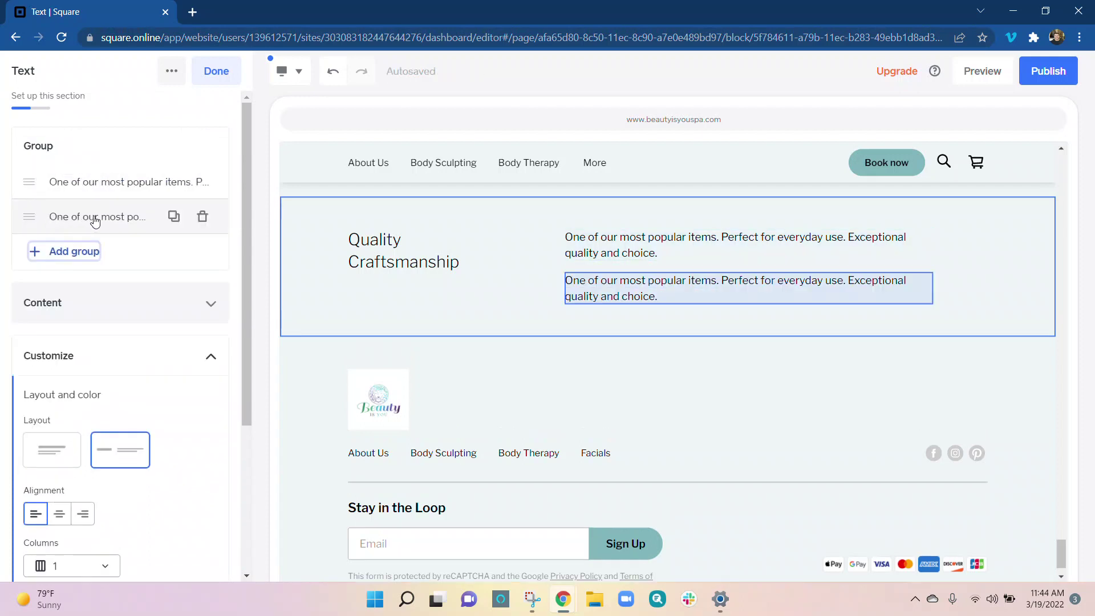
pyautogui.click(45, 251)
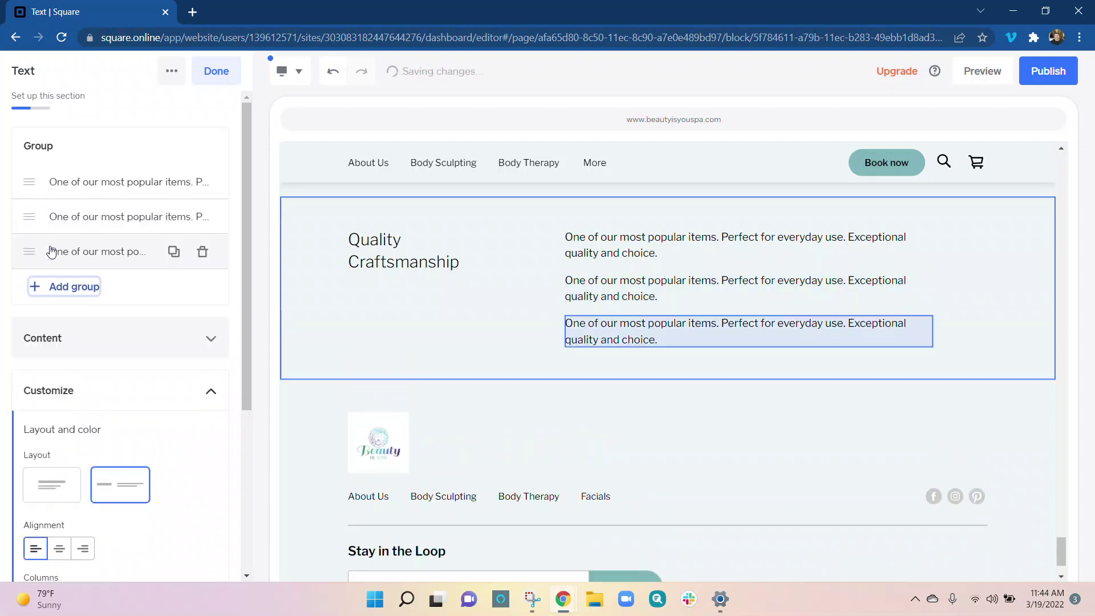
pyautogui.click(52, 284)
pyautogui.click(209, 367)
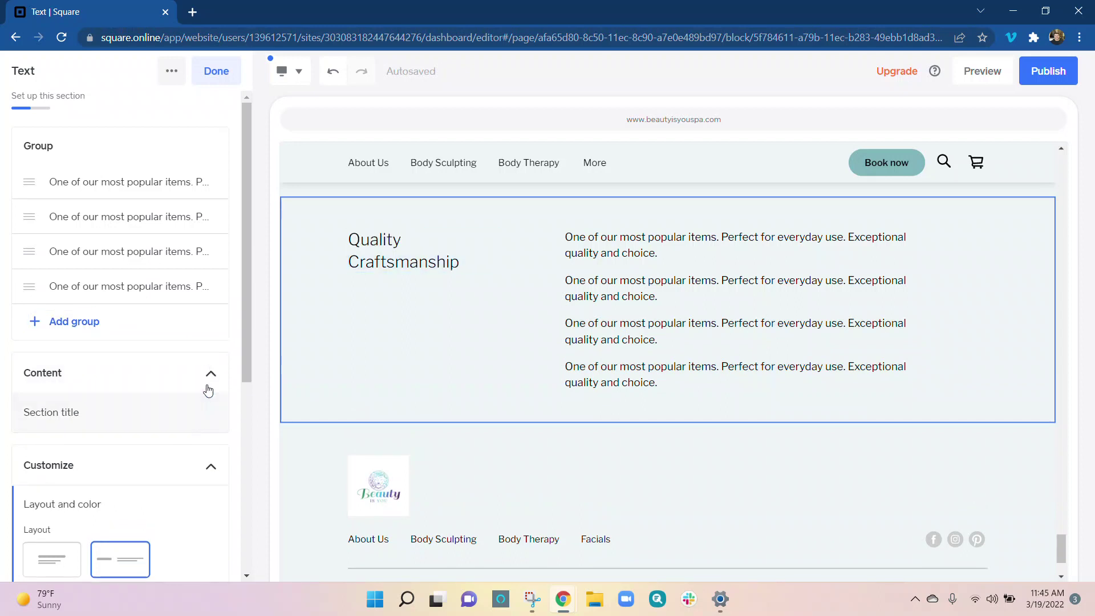
pyautogui.click(212, 377)
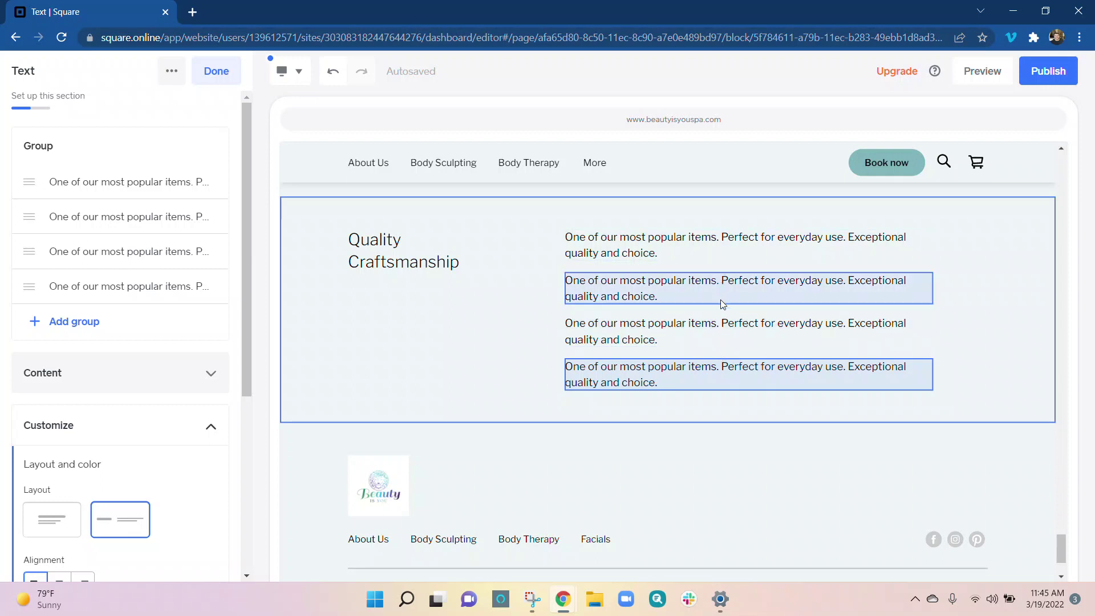
# - Replace the Quality Craftsmanship heading with 'Body Sculpting Packages'
pyautogui.click(459, 263)
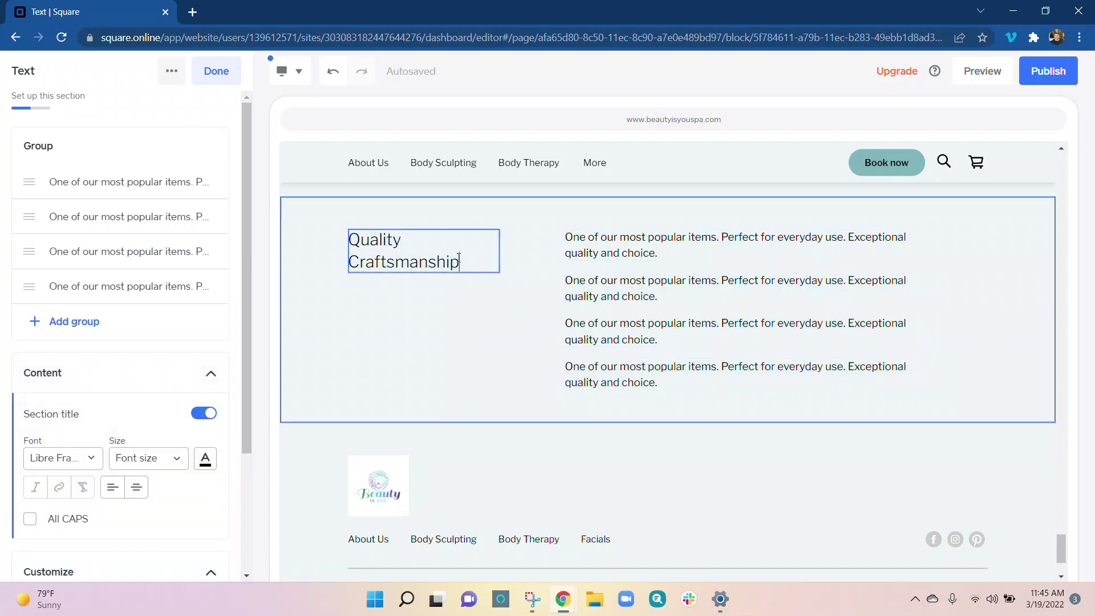
pyautogui.moveTo(460, 263); pyautogui.dragTo(346, 239)
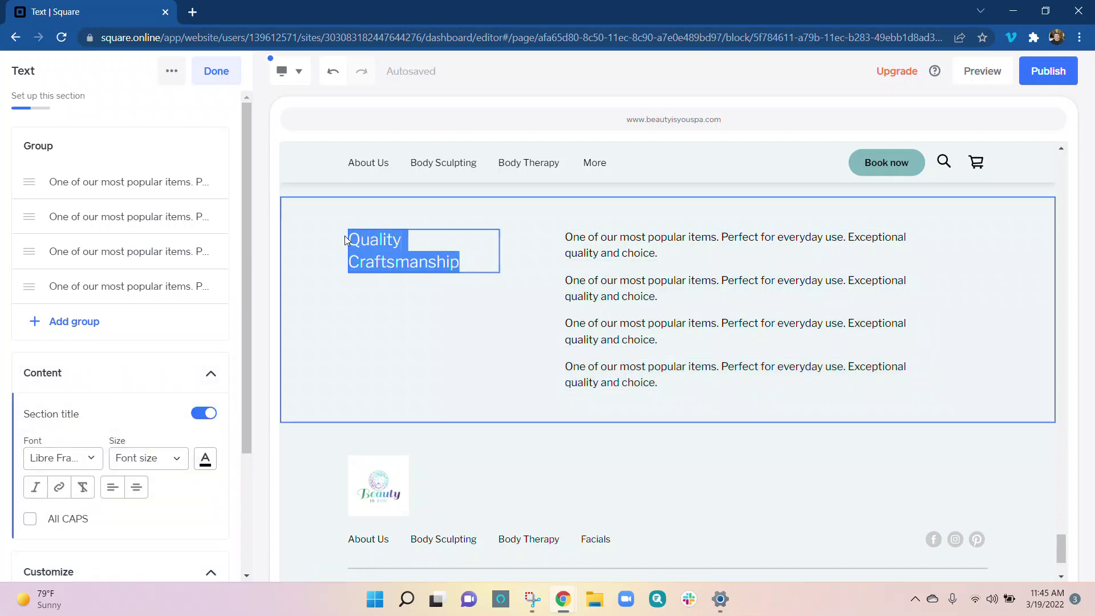
pyautogui.write('Body Scul')
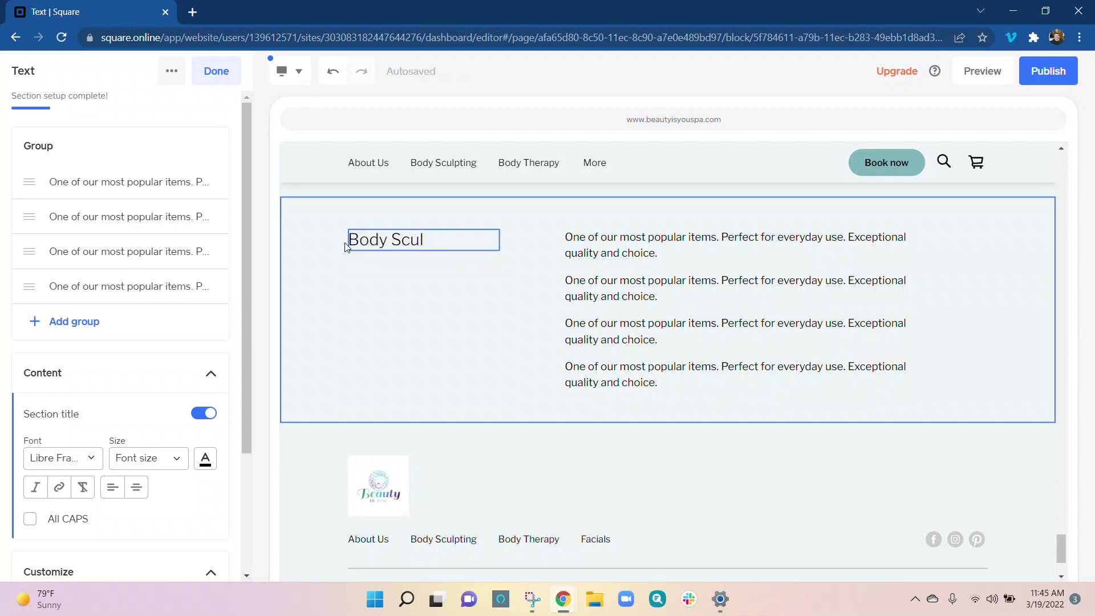
pyautogui.write('tppting Packages')
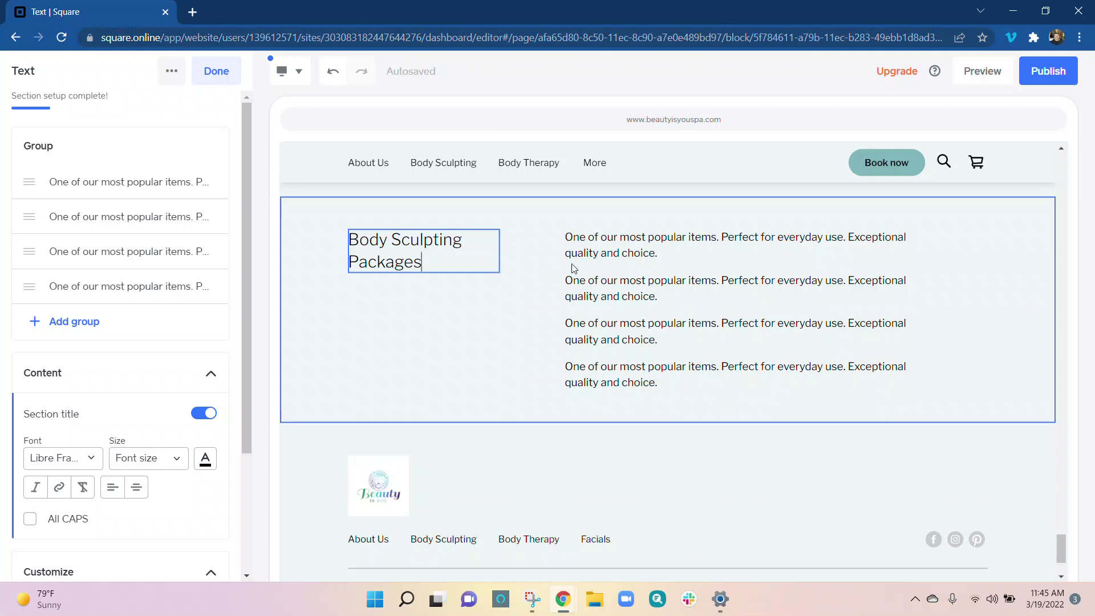
# - Delete all the text from the first item's description
pyautogui.click(597, 256)
pyautogui.click(671, 249)
pyautogui.press('BackSpace')
pyautogui.press('BackSpace')
pyautogui.press('BackSpace')
pyautogui.press('BackSpace')
pyautogui.press('BackSpace')
pyautogui.press('BackSpace')
pyautogui.press('BackSpace')
pyautogui.press('BackSpace')
pyautogui.press('BackSpace')
pyautogui.press('BackSpace')
pyautogui.press('BackSpace')
pyautogui.press('BackSpace')
pyautogui.press('BackSpace')
pyautogui.press('BackSpace')
pyautogui.press('BackSpace')
pyautogui.press('BackSpace')
pyautogui.press('BackSpace')
pyautogui.press('BackSpace')
pyautogui.press('BackSpace')
pyautogui.press('BackSpace')
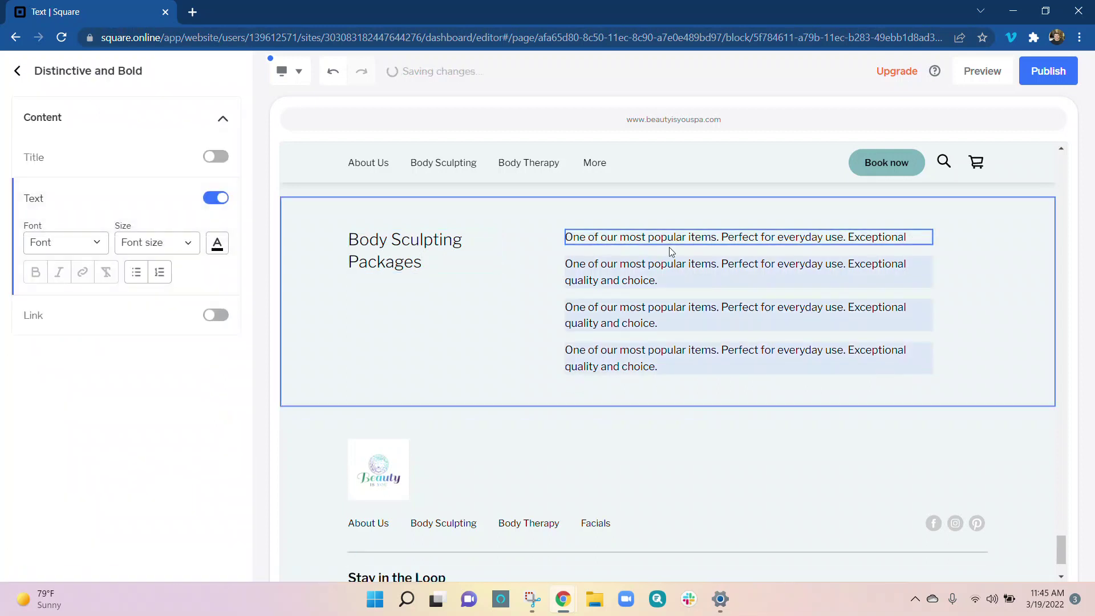
pyautogui.press('BackSpace')
pyautogui.press('BackSpace')
pyautogui.press('BackSpace')
pyautogui.press('BackSpace')
pyautogui.press('BackSpace')
pyautogui.press('BackSpace')
pyautogui.press('BackSpace')
pyautogui.press('BackSpace')
pyautogui.press('BackSpace')
pyautogui.press('BackSpace')
pyautogui.press('BackSpace')
pyautogui.press('BackSpace')
pyautogui.press('BackSpace')
pyautogui.press('BackSpace')
pyautogui.press('BackSpace')
pyautogui.press('BackSpace')
pyautogui.press('BackSpace')
pyautogui.press('BackSpace')
pyautogui.press('BackSpace')
pyautogui.press('BackSpace')
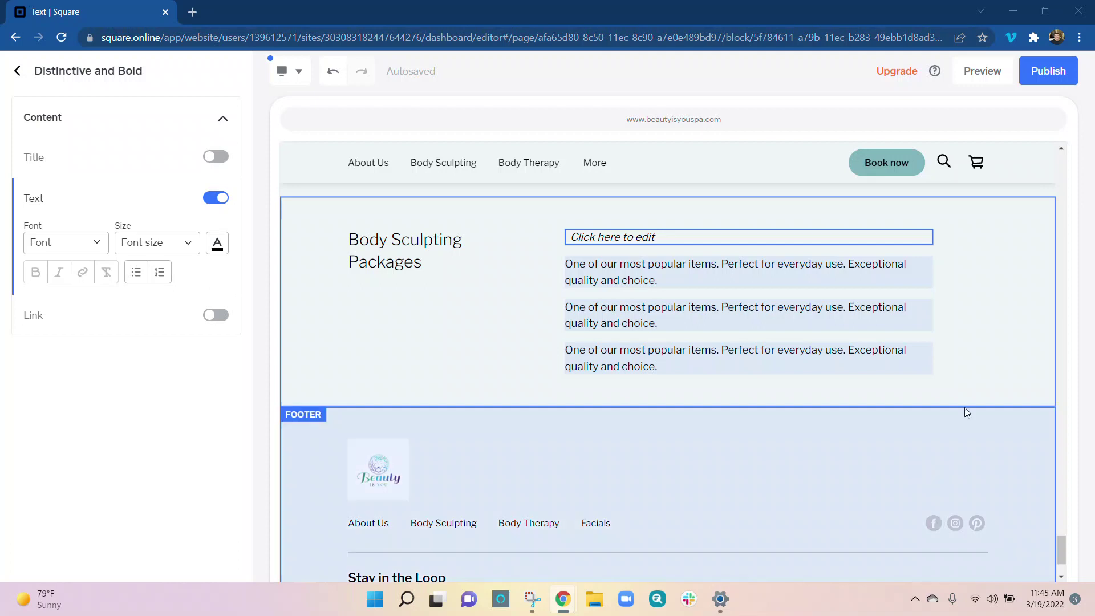
# - Paste the 6 Sessions Colombian Wood Sculpting and RF Vacuum Therapy package text into the first item
pyautogui.click(666, 231)
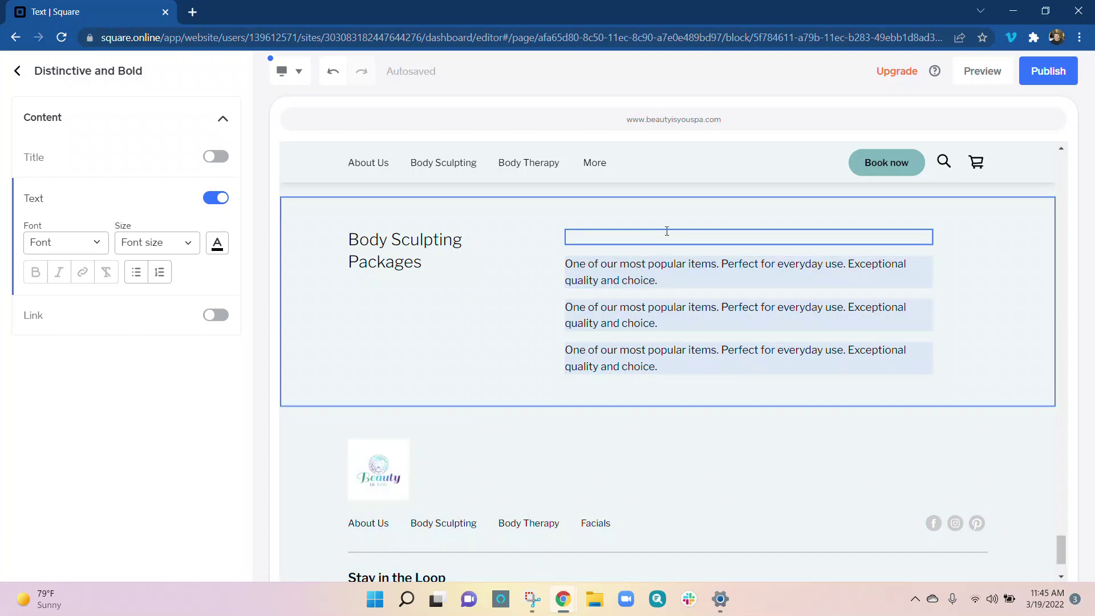
pyautogui.write('6 Sessions Colombian Wood Sculpting and RF Vacuum Therapy ($600 value) ($500)')
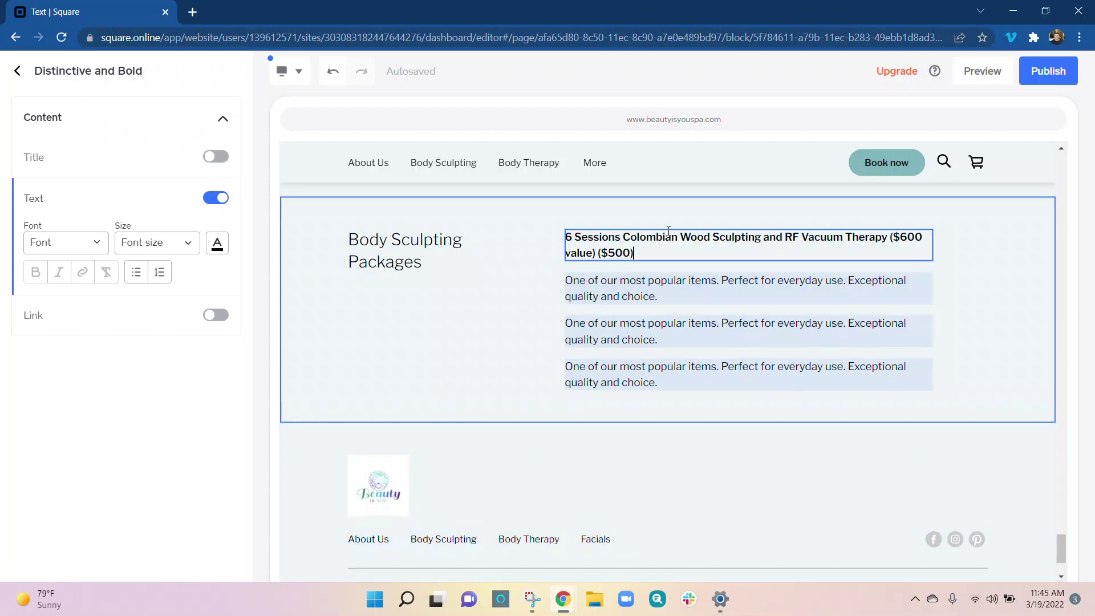
pyautogui.click(982, 264)
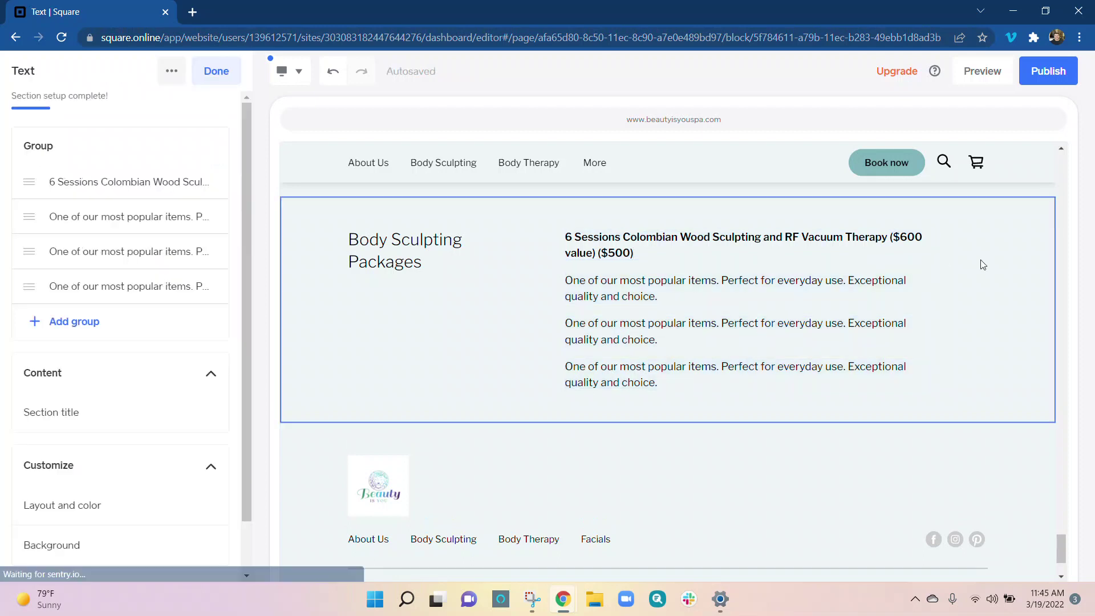
# - Turn on titles and links for every item and relabel the first link 'Purchas Now'
pyautogui.click(647, 252)
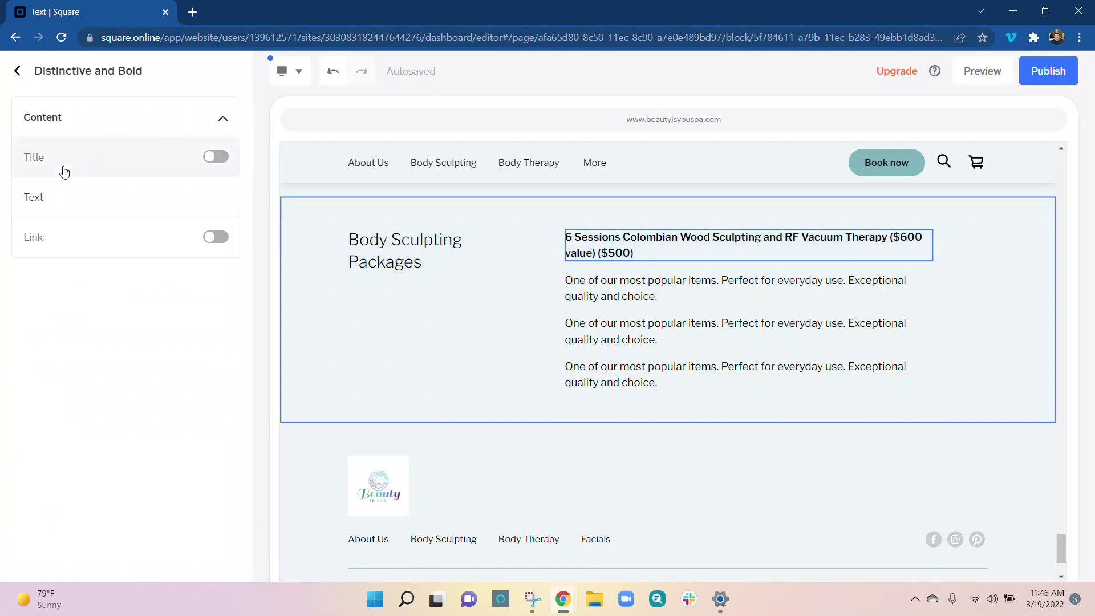
pyautogui.click(216, 157)
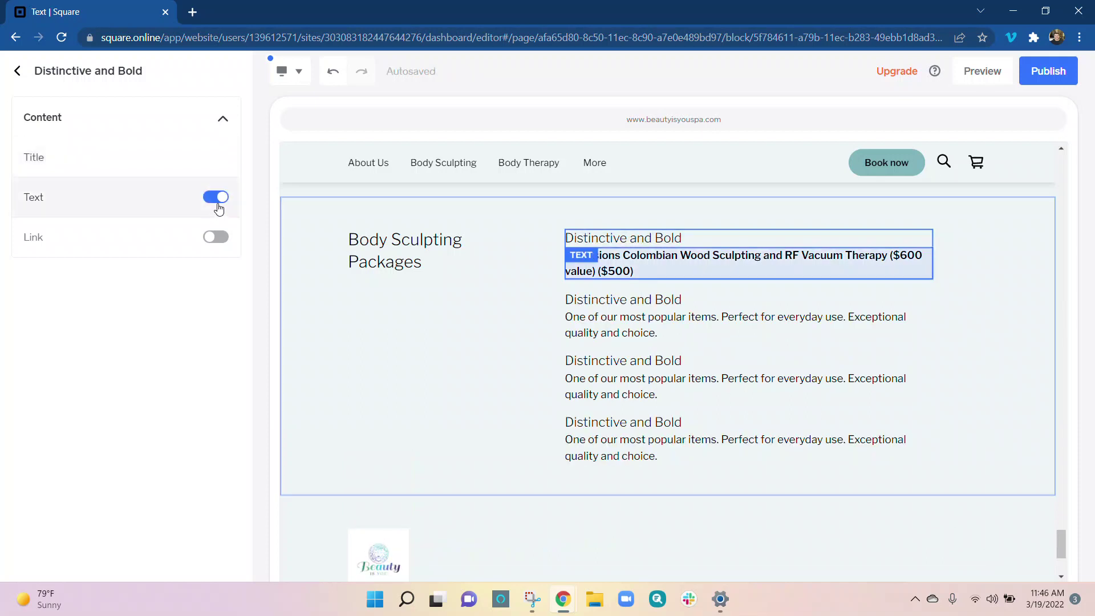
pyautogui.click(216, 238)
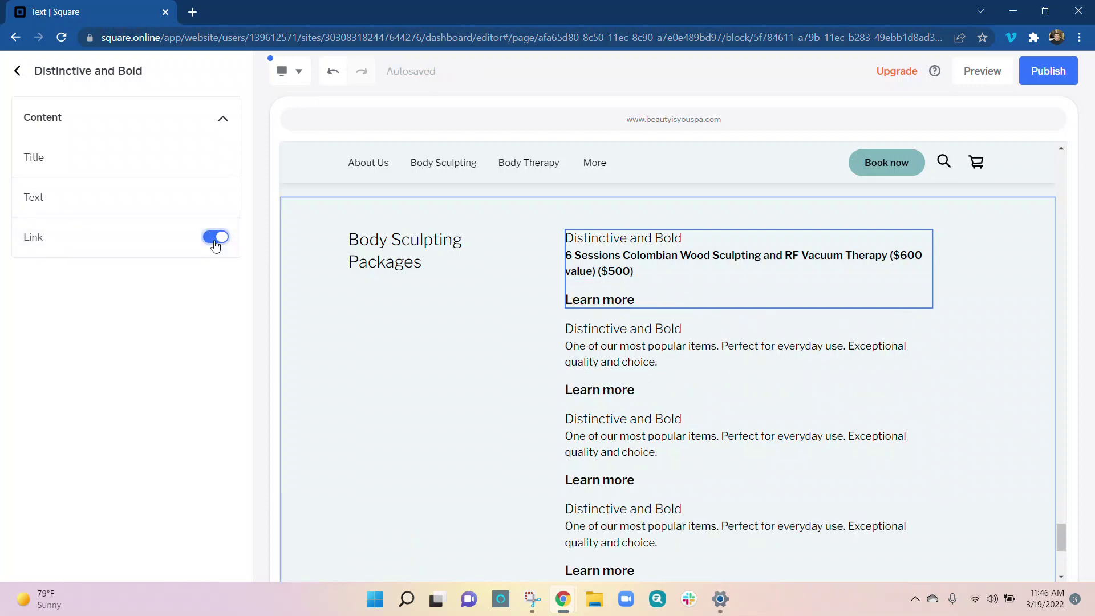
pyautogui.click(635, 299)
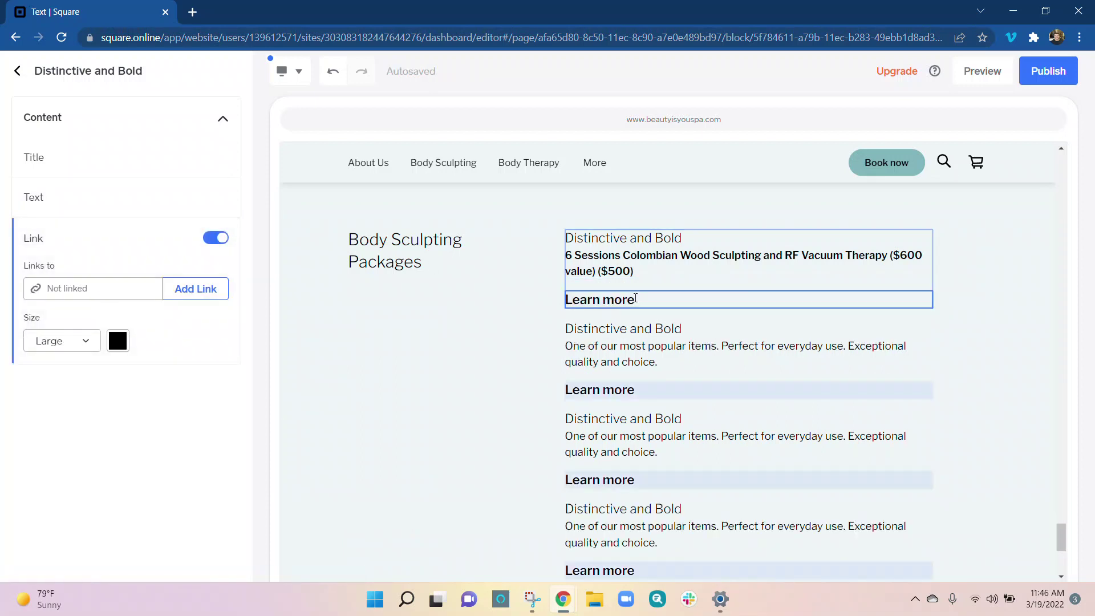
pyautogui.moveTo(635, 298); pyautogui.dragTo(557, 301)
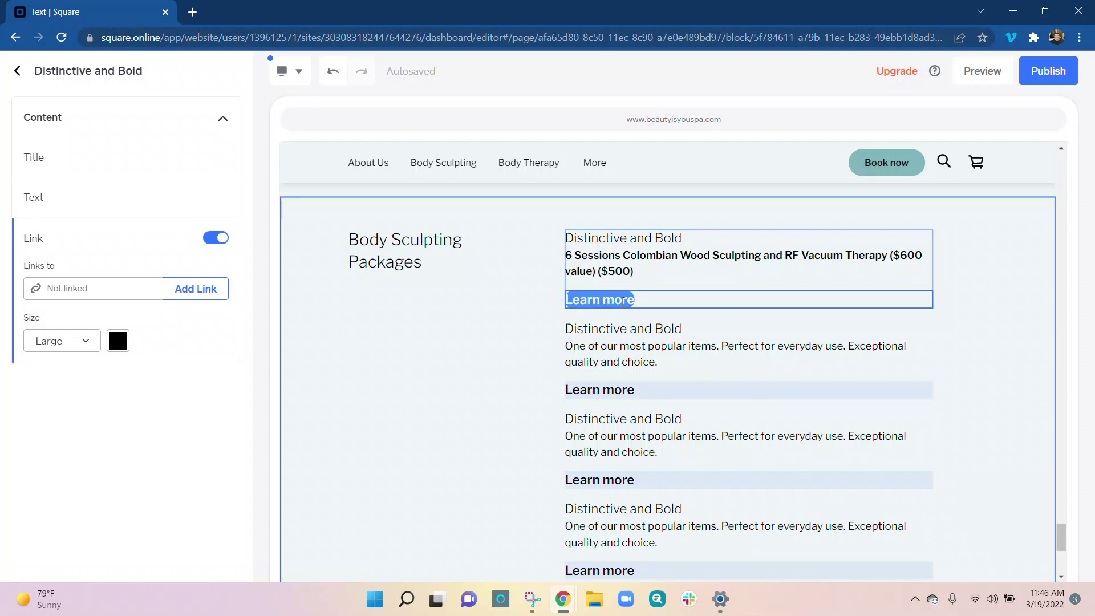
pyautogui.write('Purchas Now')
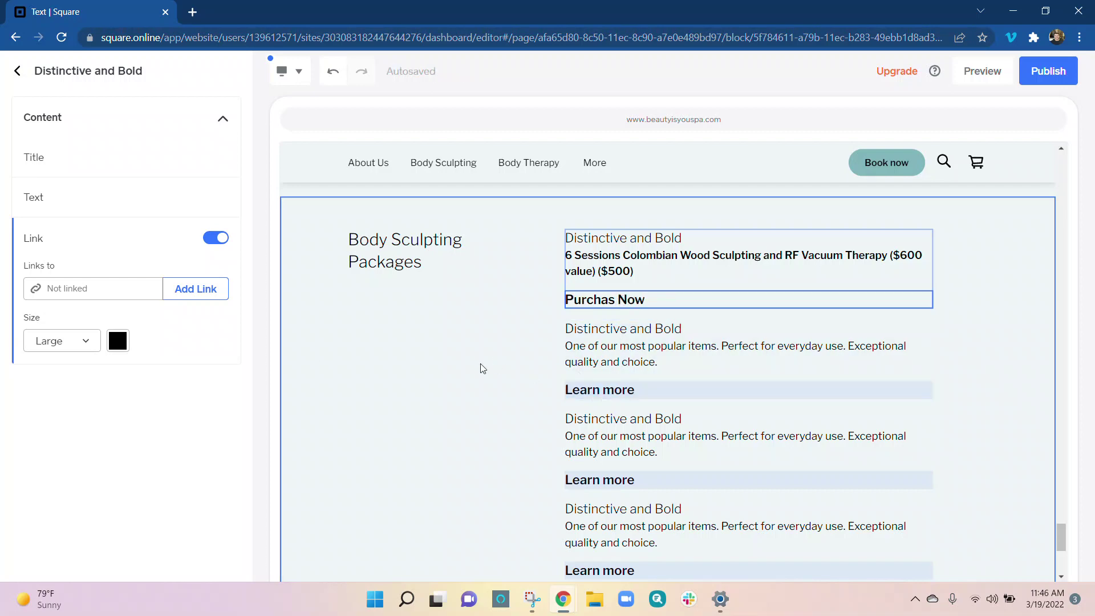
# - Link 'Purchas Now' to the Appointments booking pop-up for the Beauty Is You location
pyautogui.click(162, 293)
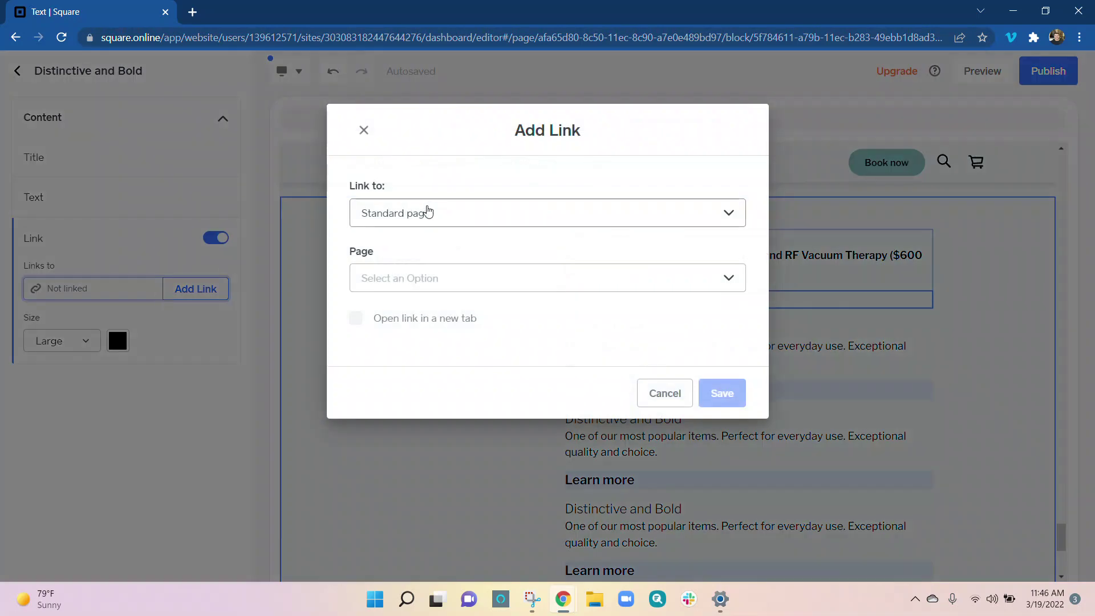
pyautogui.click(508, 212)
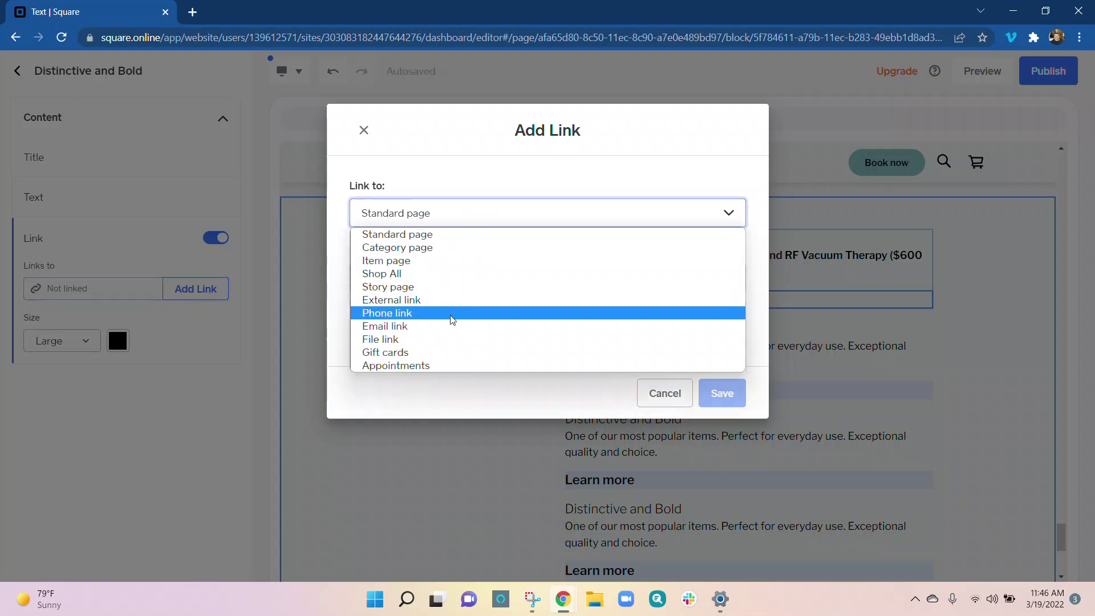
pyautogui.click(434, 366)
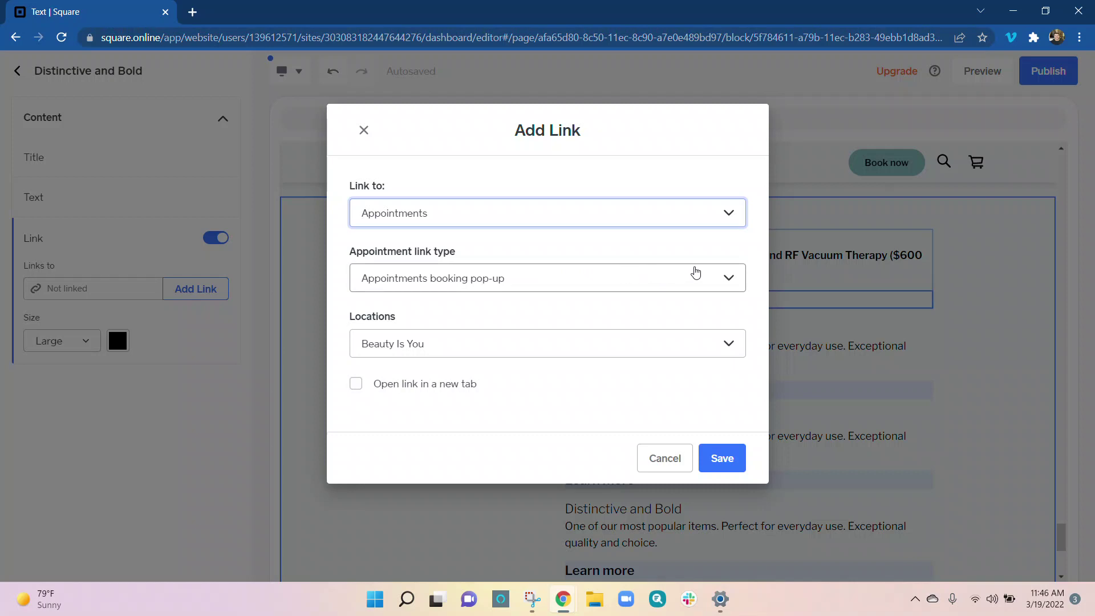
pyautogui.click(726, 344)
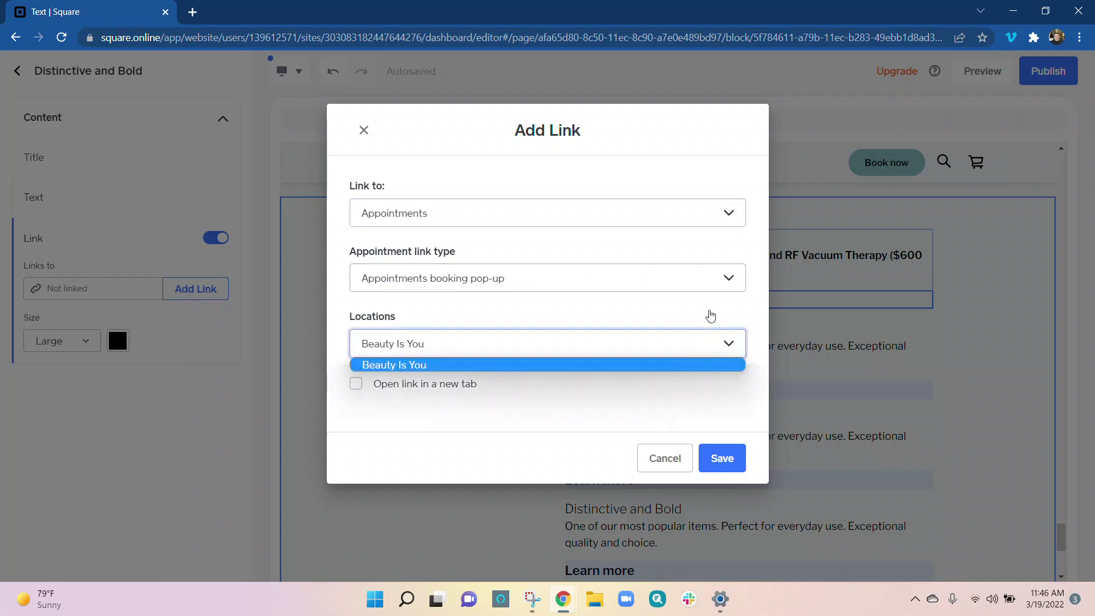
pyautogui.click(710, 264)
pyautogui.click(705, 282)
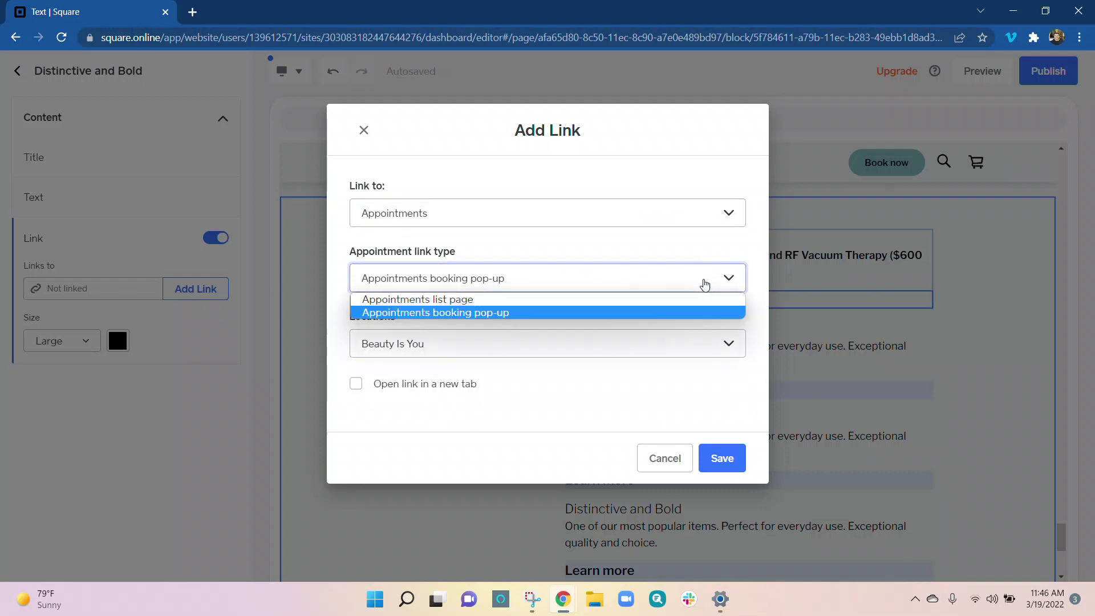
pyautogui.click(489, 314)
pyautogui.click(561, 275)
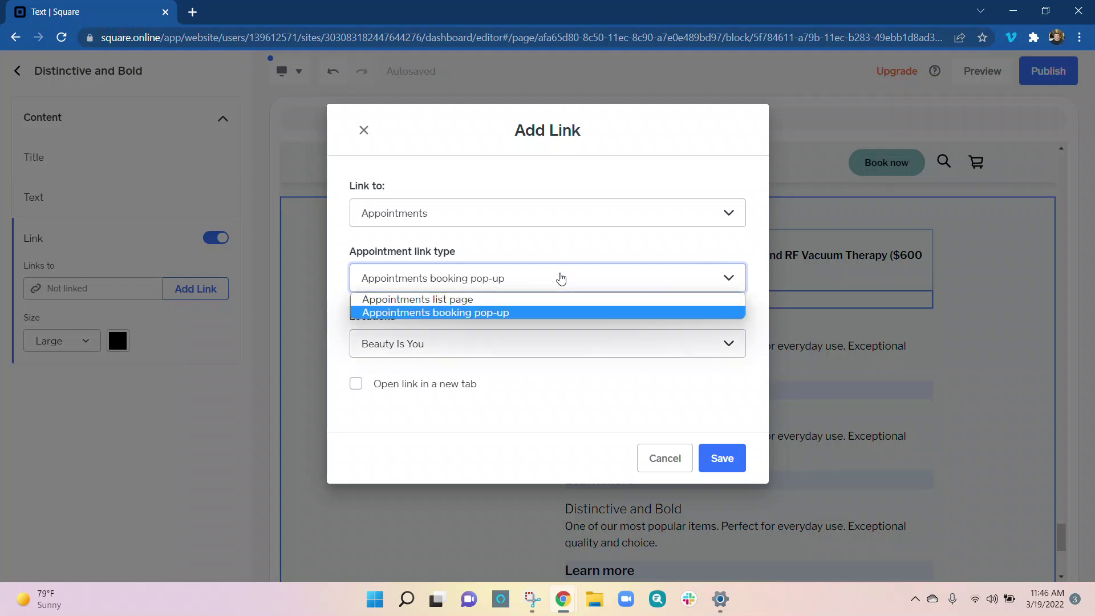
pyautogui.click(480, 305)
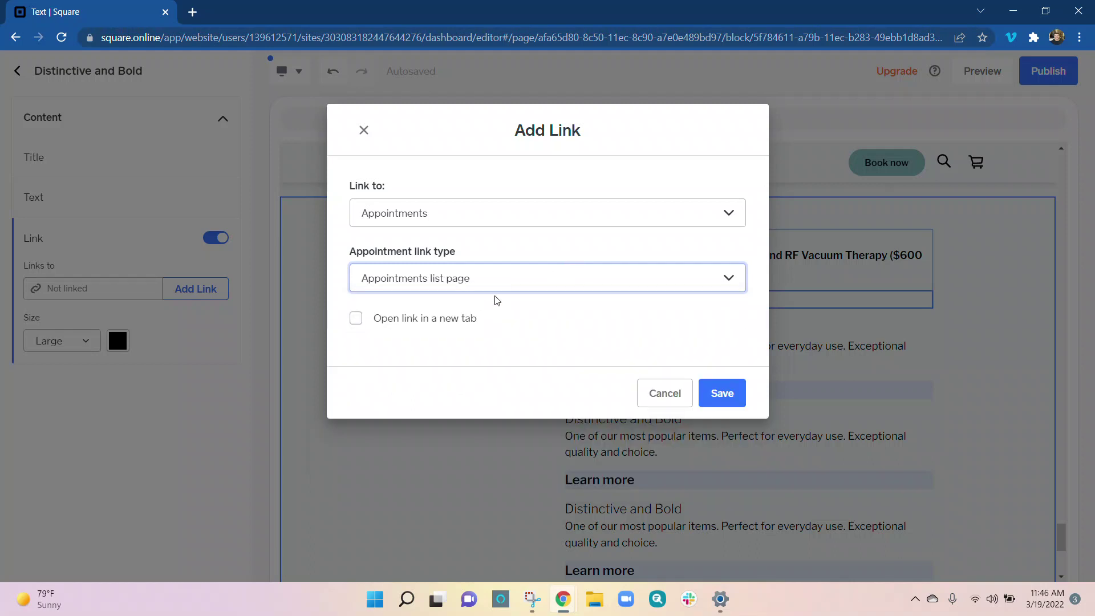
pyautogui.click(538, 285)
pyautogui.click(502, 313)
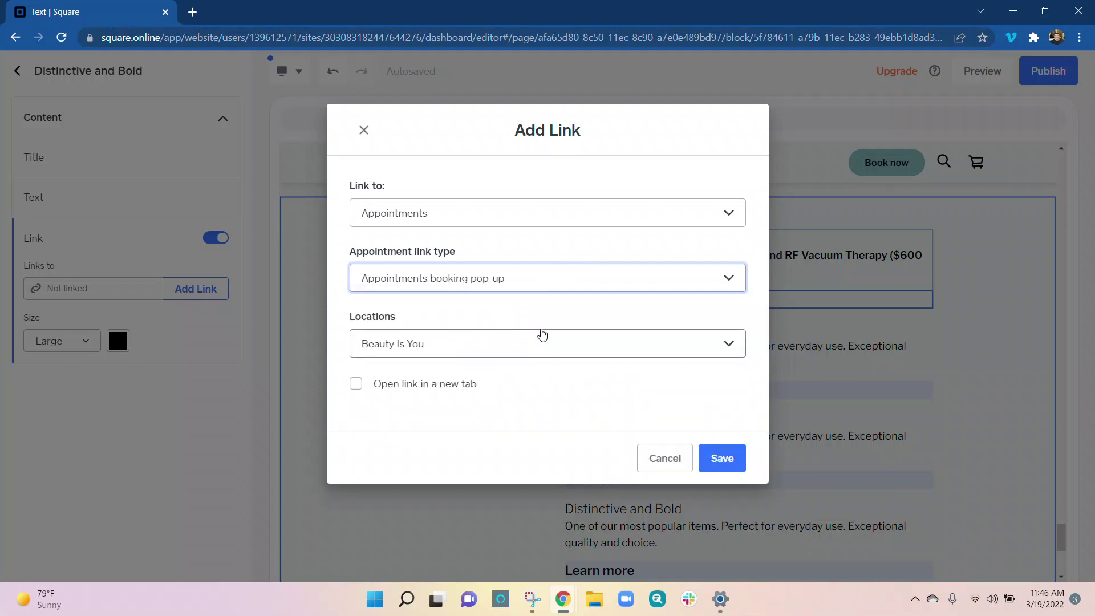
pyautogui.click(731, 342)
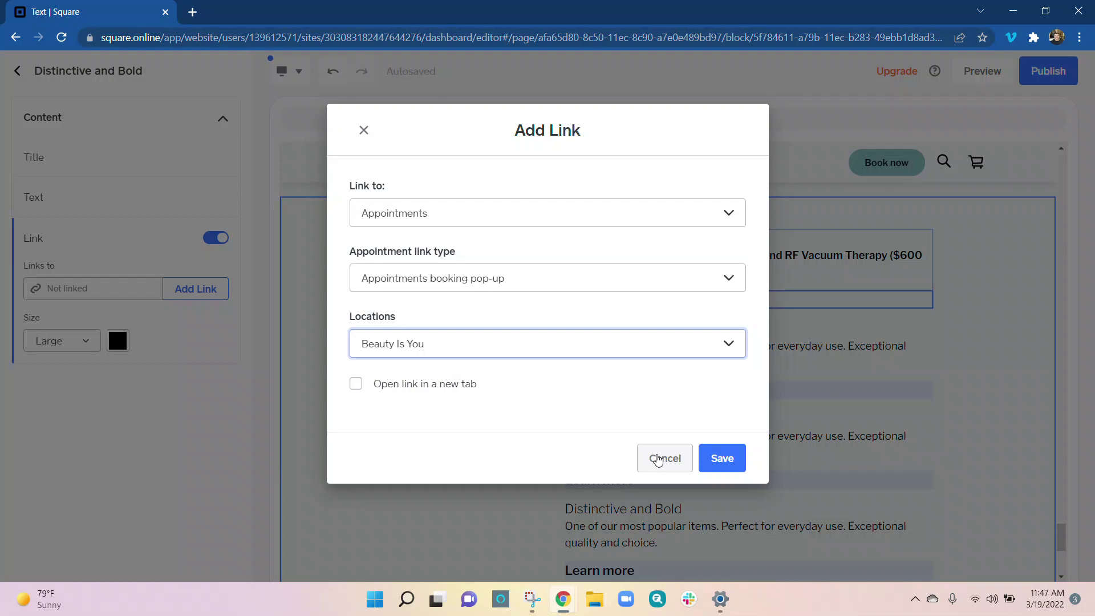
pyautogui.click(712, 458)
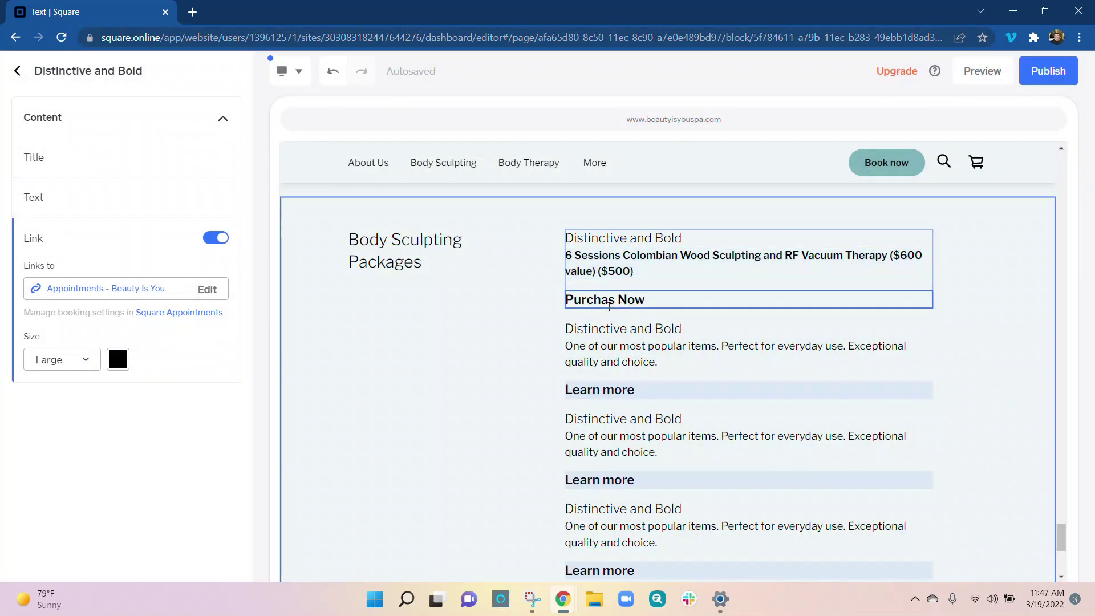
# - Correct the link to 'Purchase Now' and title the first item 'Colombian Wood Sculpting & RF Vacuum Therapy'
pyautogui.write('e')
pyautogui.click(529, 319)
pyautogui.click(671, 239)
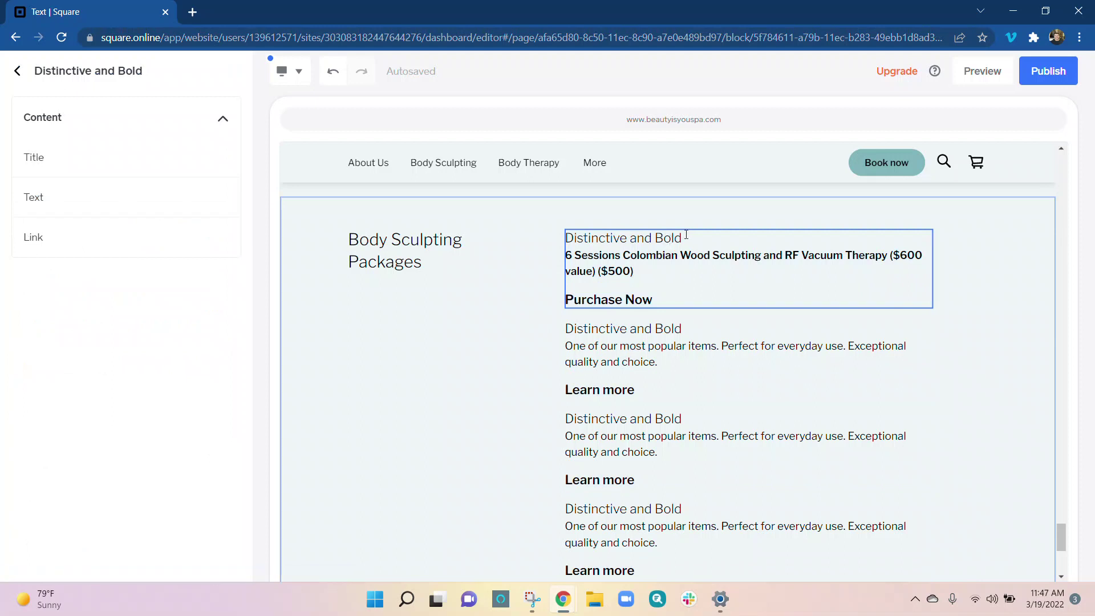
pyautogui.moveTo(683, 239); pyautogui.dragTo(513, 243)
pyautogui.press('BackSpace')
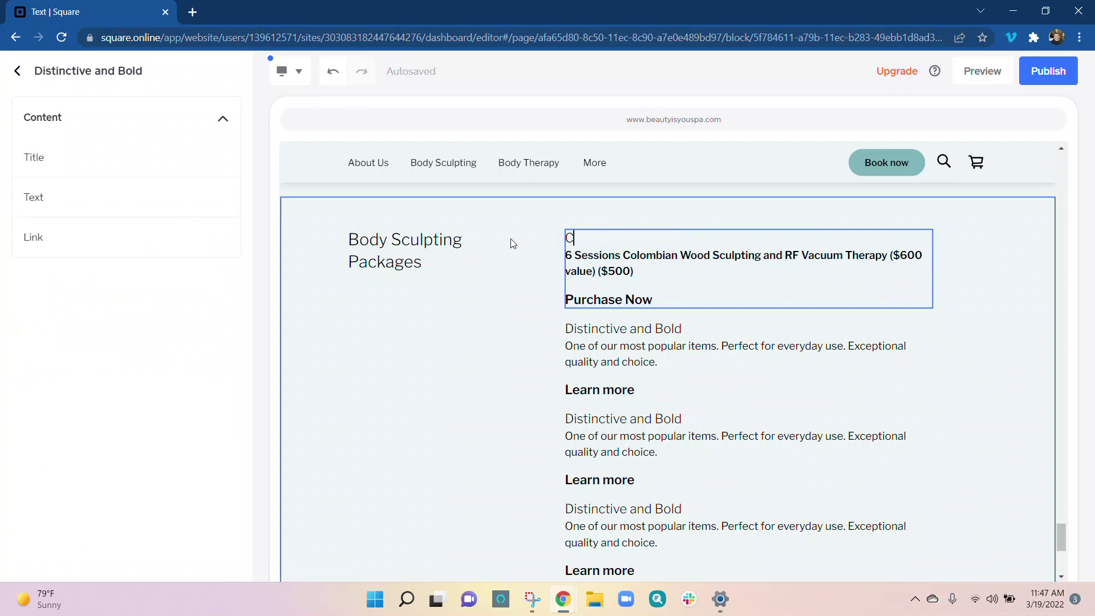
pyautogui.write('C')
pyautogui.press('BackSpace')
pyautogui.write('6 Sess')
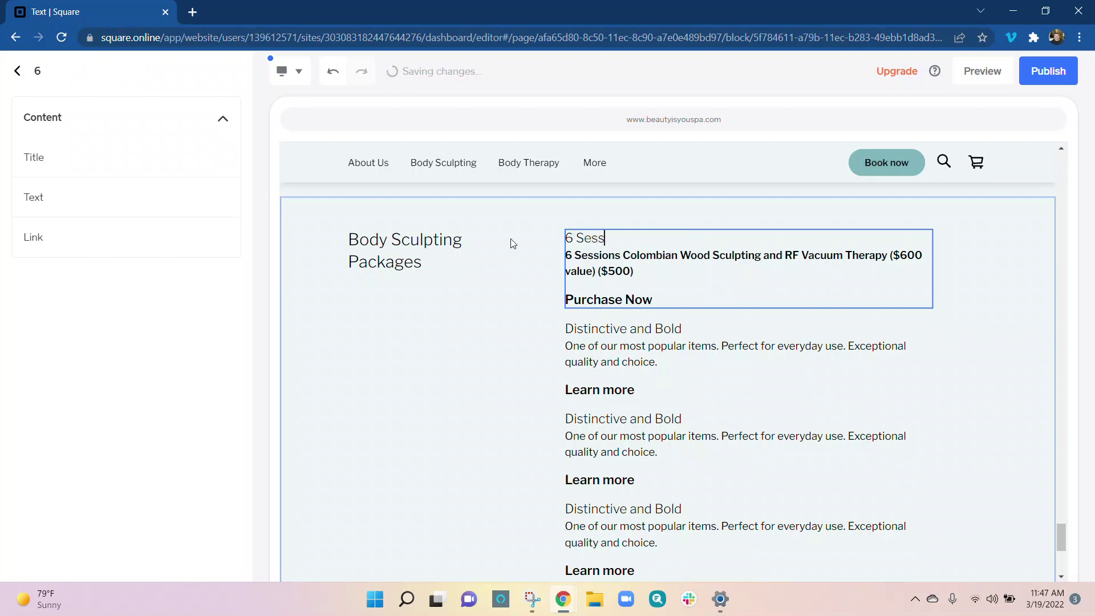
pyautogui.press('BackSpace')
pyautogui.press('BackSpace')
pyautogui.press('BackSpace')
pyautogui.write('S')
pyautogui.press('BackSpace')
pyautogui.press('BackSpace')
pyautogui.press('BackSpace')
pyautogui.press('BackSpace')
pyautogui.press('BackSpace')
pyautogui.press('BackSpace')
pyautogui.write('Colombian Wood S')
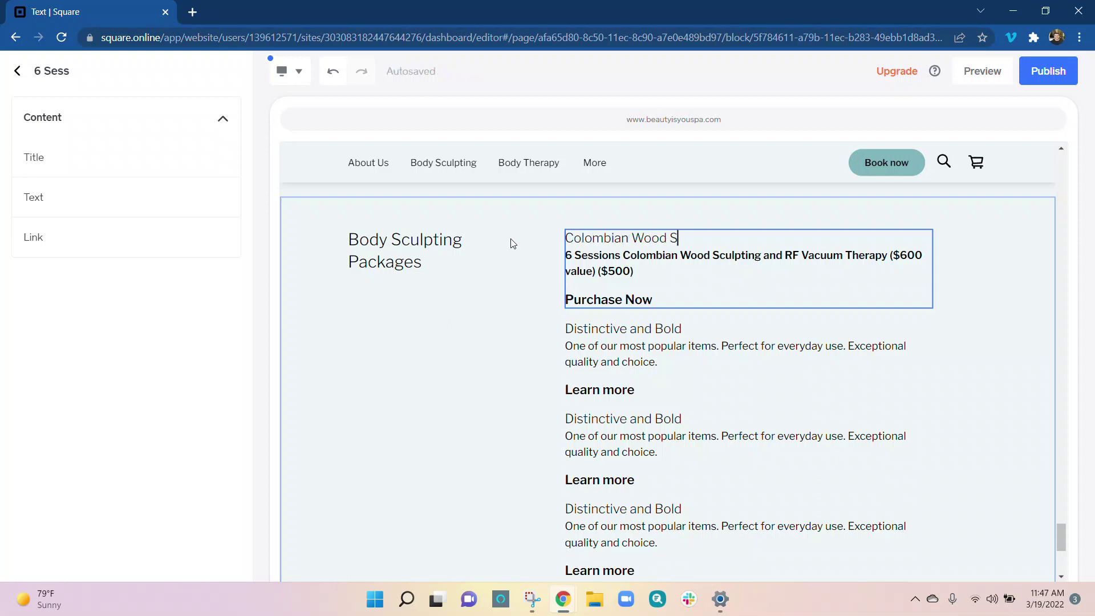
pyautogui.write('culpt')
pyautogui.press('BackSpace')
pyautogui.write('pting')
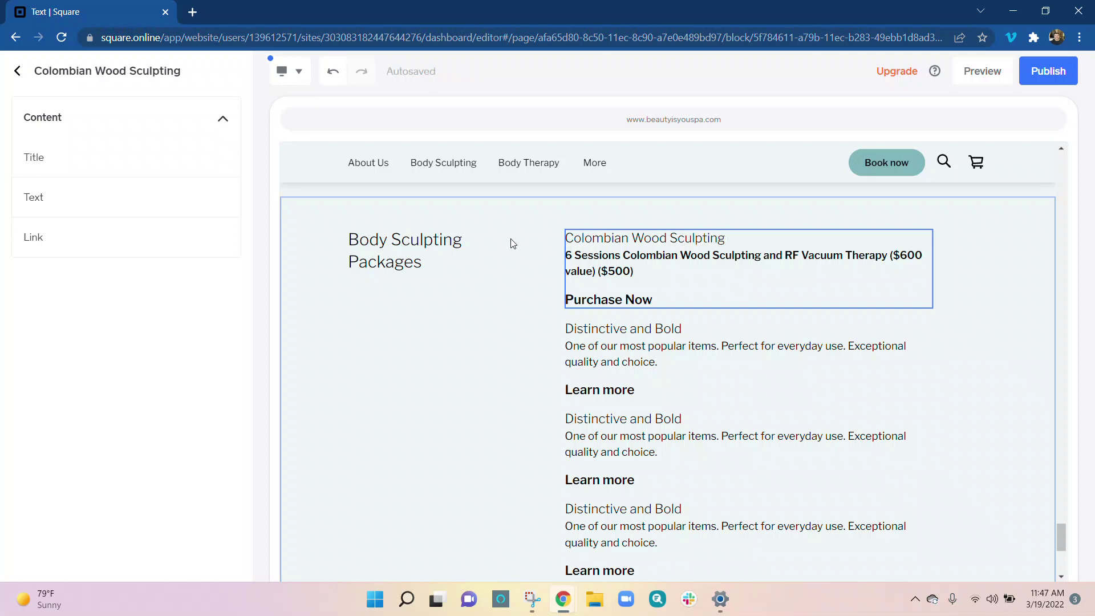
pyautogui.write(' & RF Vacuum Therapy')
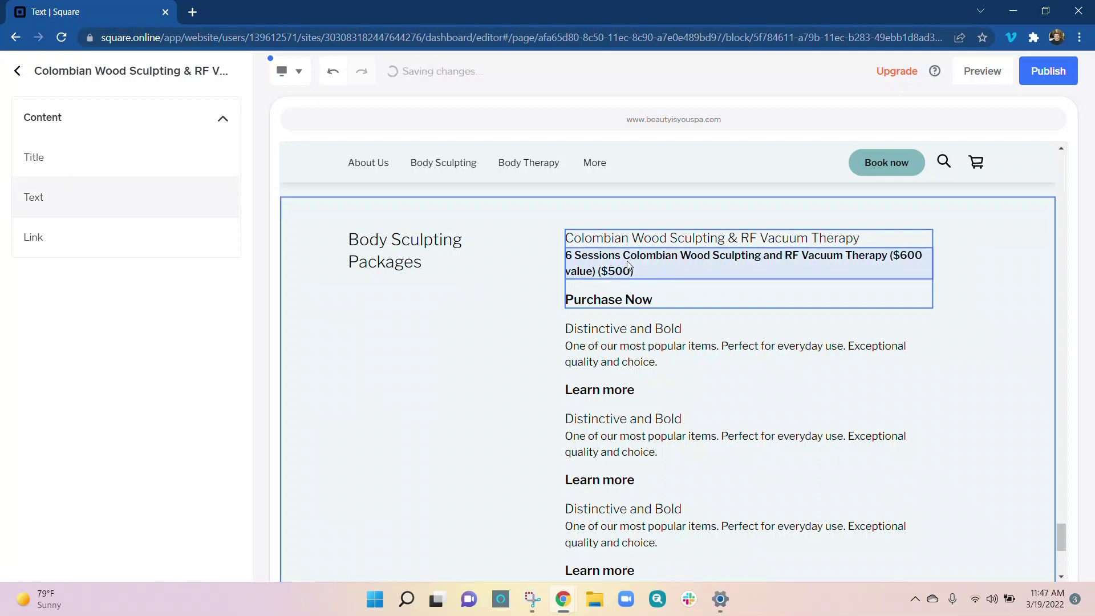
# - Delete one placeholder item from the section's group list
pyautogui.click(671, 271)
pyautogui.click(986, 287)
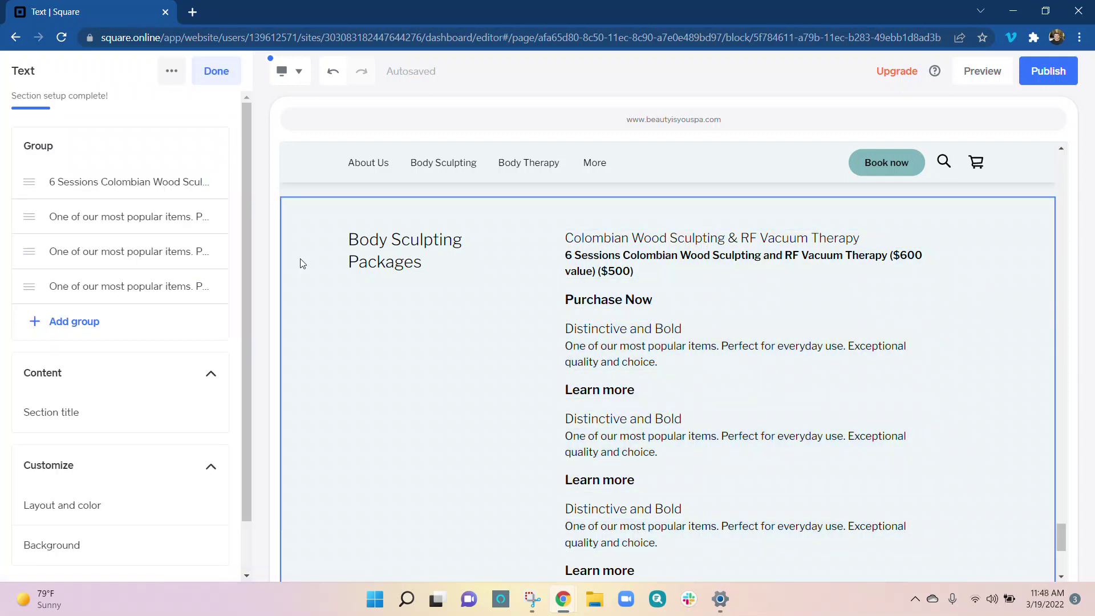
pyautogui.click(213, 225)
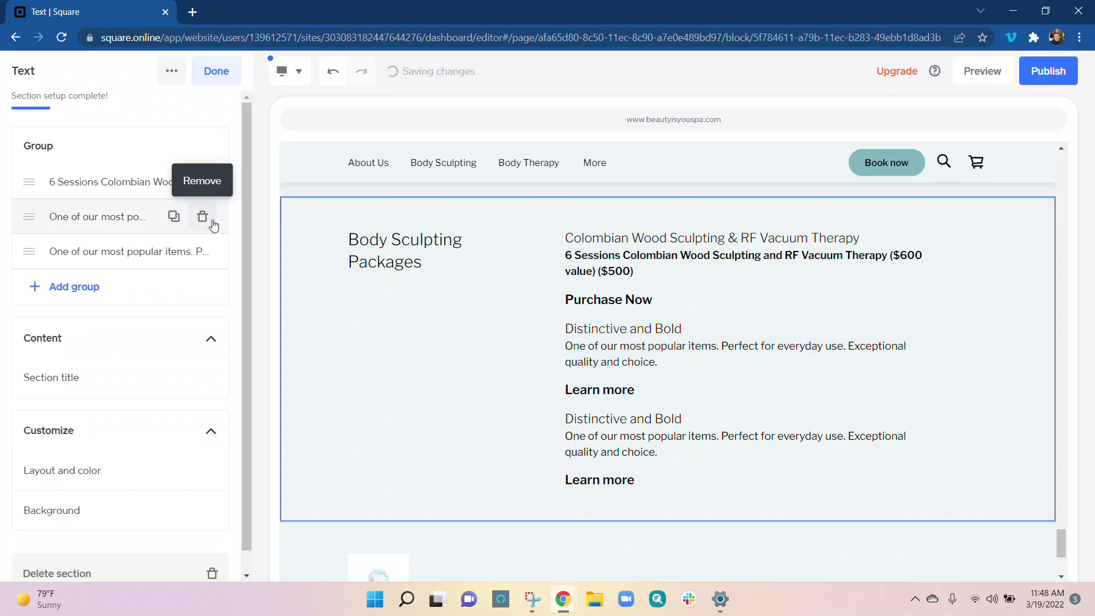
# - Delete the last two placeholder items and duplicate the Colombian Wood Sculpting package item
pyautogui.click(213, 225)
pyautogui.click(214, 225)
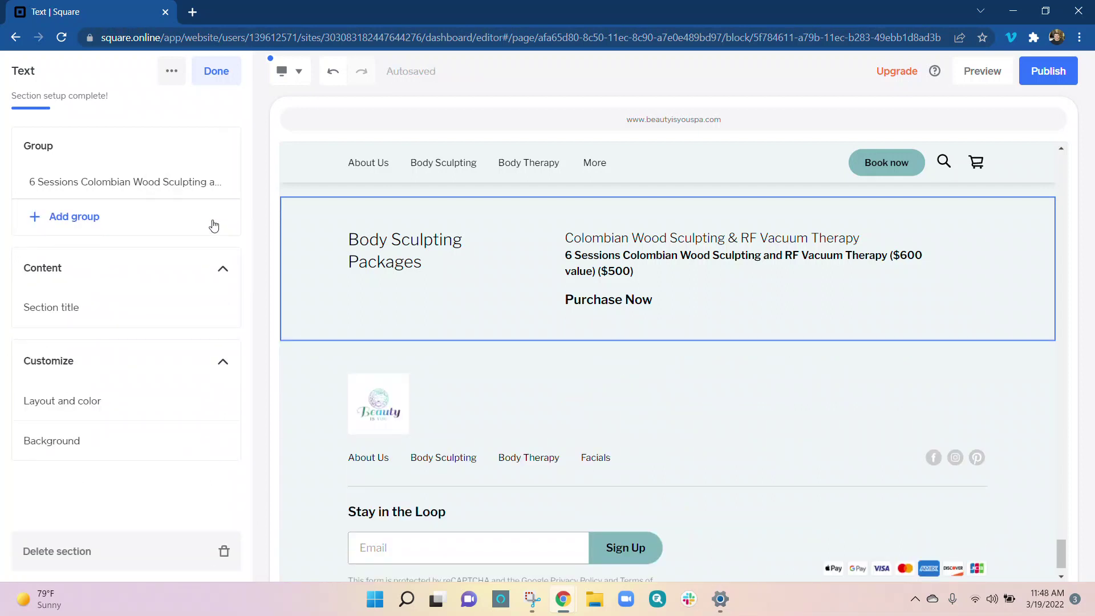
pyautogui.moveTo(171, 174)
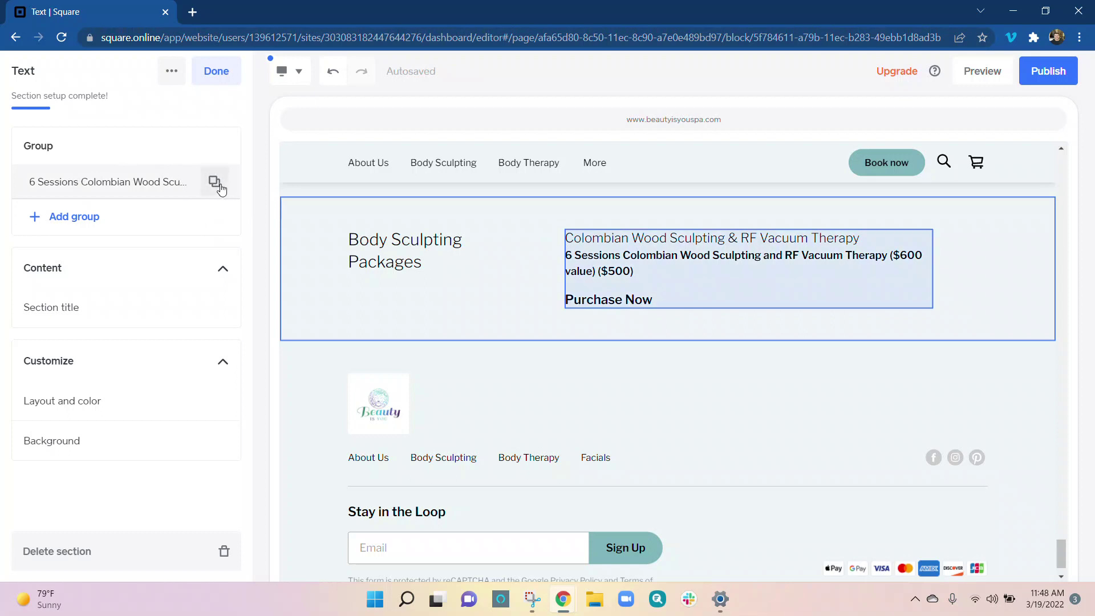
pyautogui.click(213, 182)
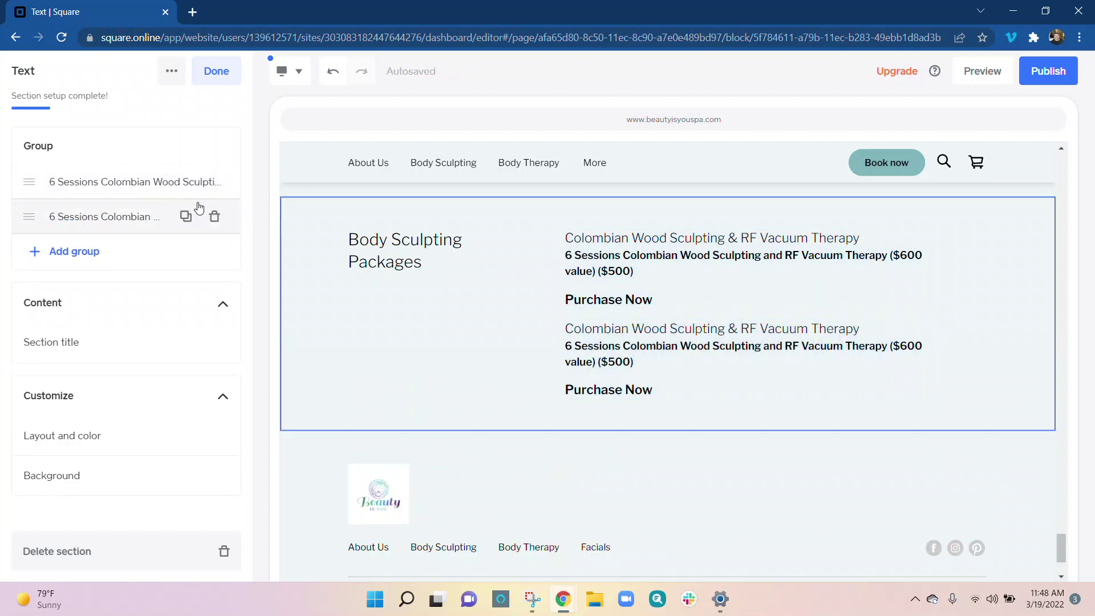
pyautogui.click(147, 214)
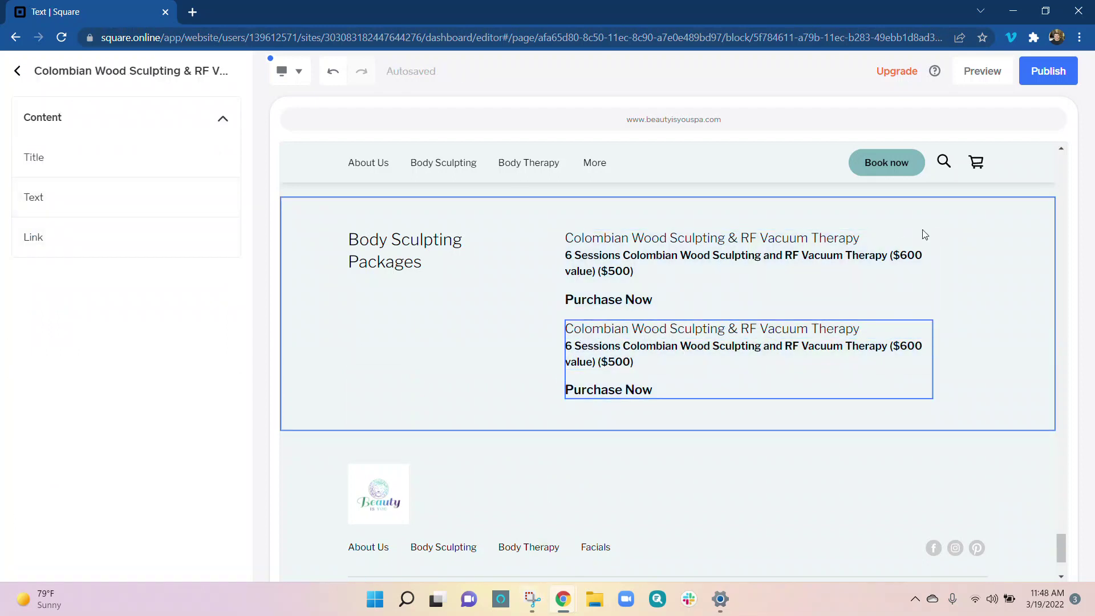
pyautogui.click(993, 297)
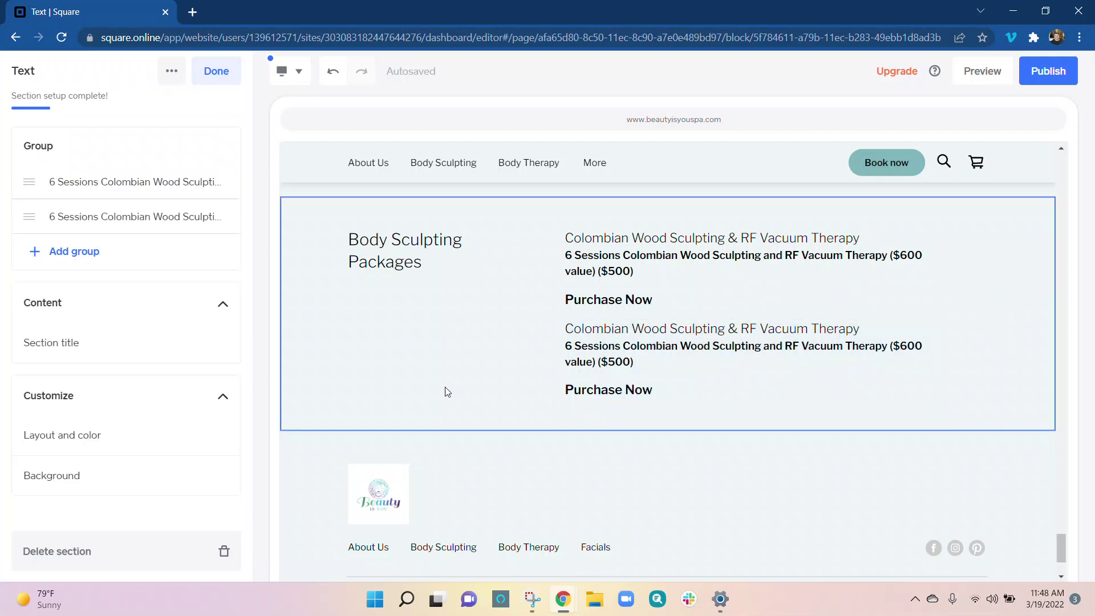
# - Finish editing the packages section and return to the Home page section list
pyautogui.click(172, 71)
pyautogui.click(120, 72)
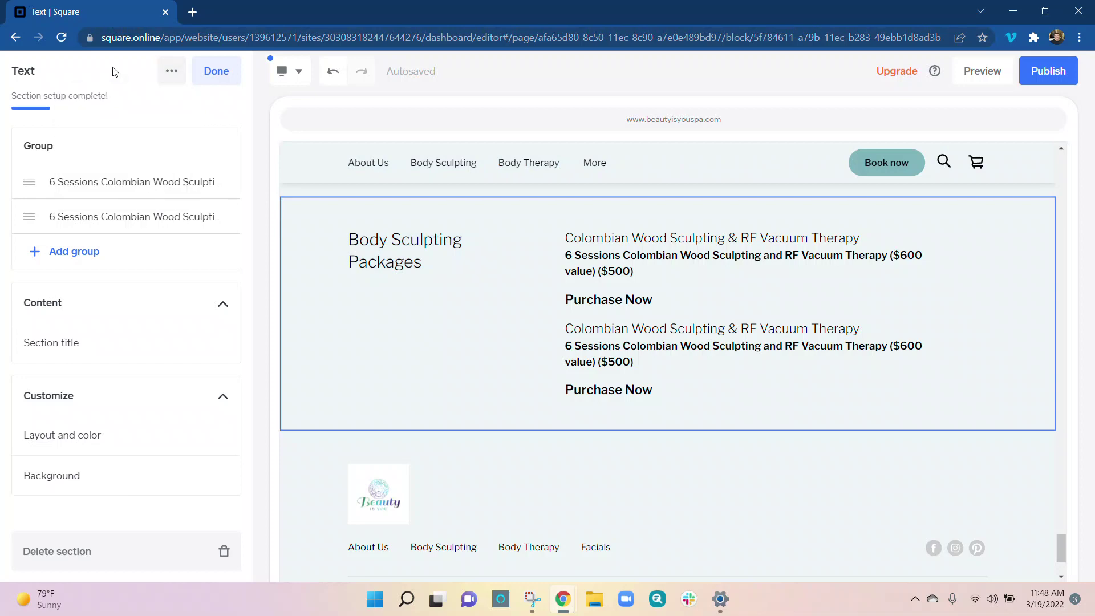
pyautogui.click(216, 71)
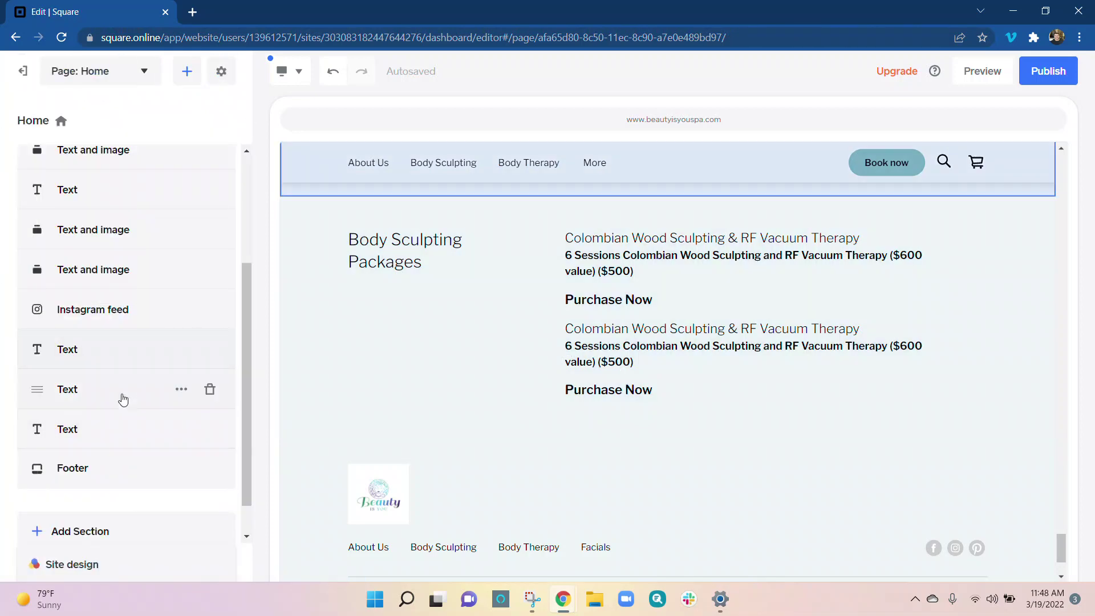
pyautogui.moveTo(120, 422)
pyautogui.click(182, 429)
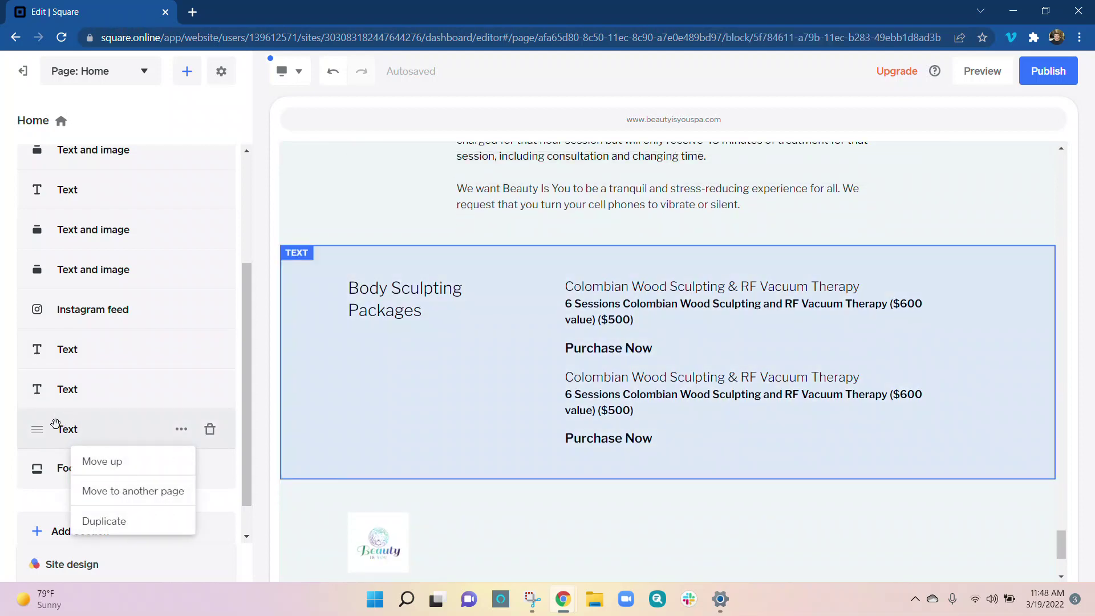
pyautogui.click(59, 428)
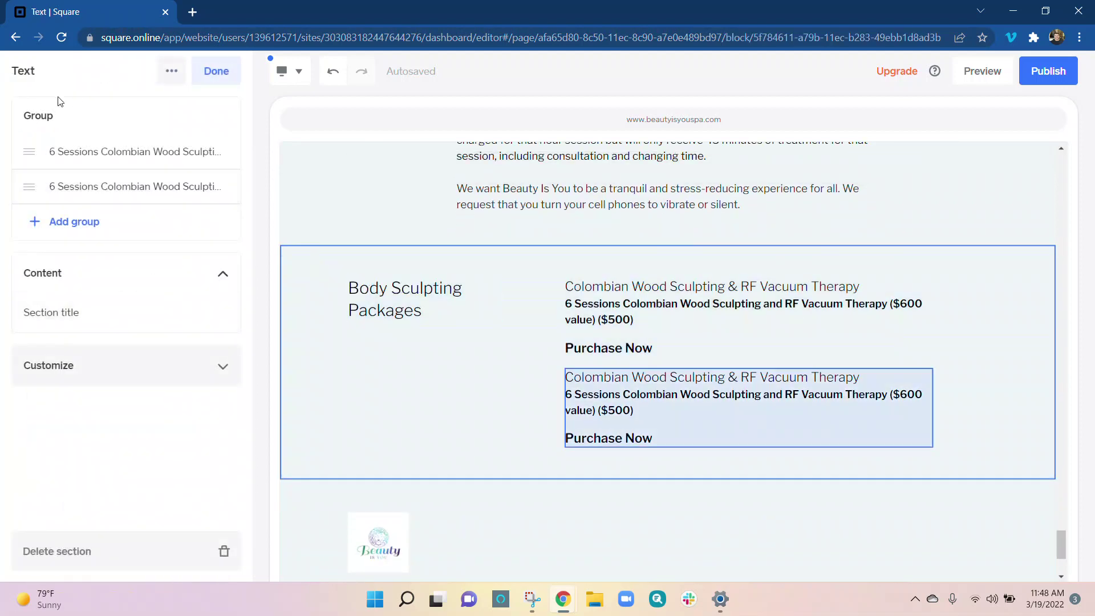
pyautogui.click(215, 72)
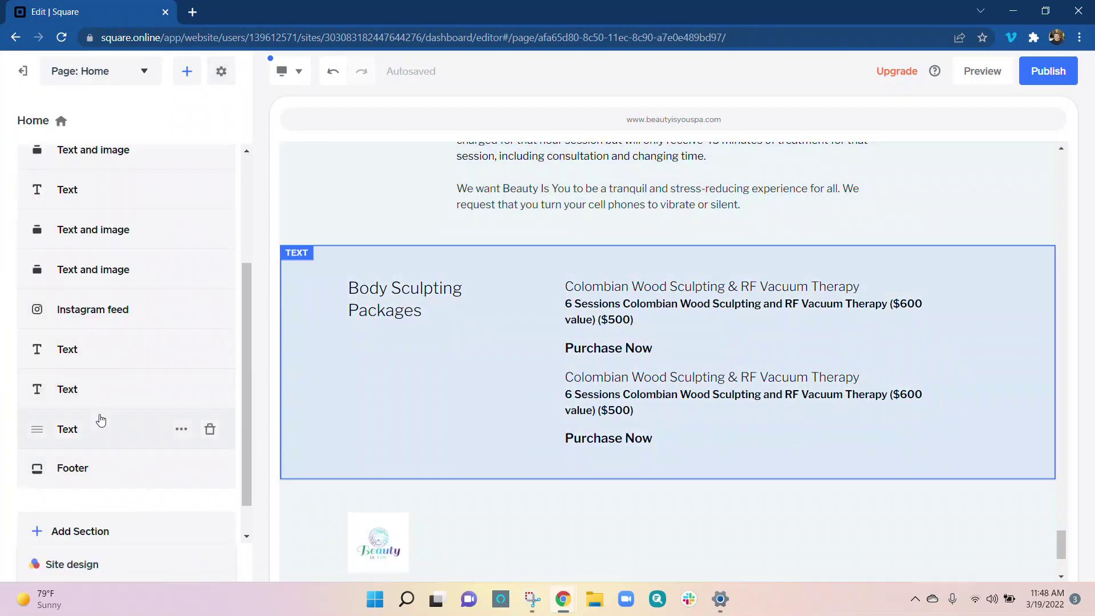
# - Duplicate the Body Sculpting Packages section from its options menu
pyautogui.click(182, 431)
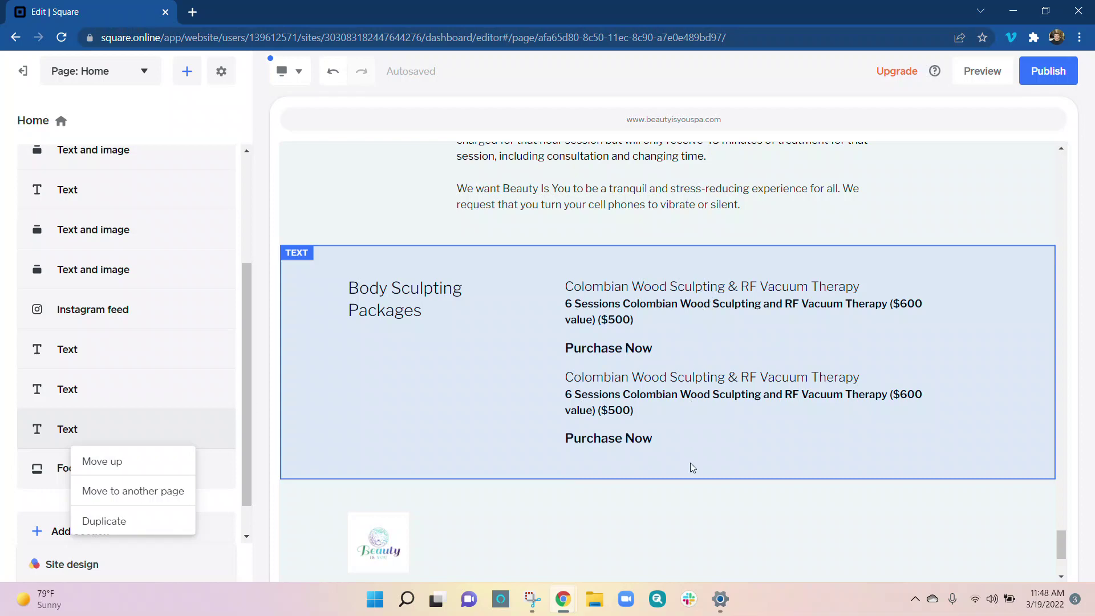
pyautogui.scroll(15, 570, 485)
pyautogui.scroll(-10, 679, 354)
pyautogui.scroll(-4, 683, 354)
pyautogui.scroll(-2, 706, 350)
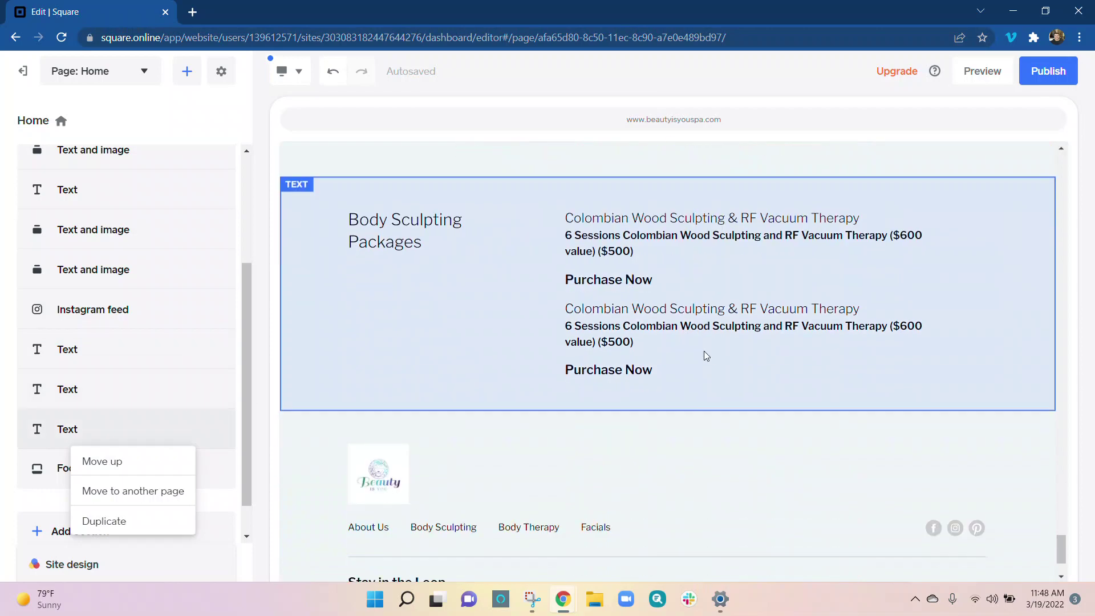
pyautogui.click(108, 521)
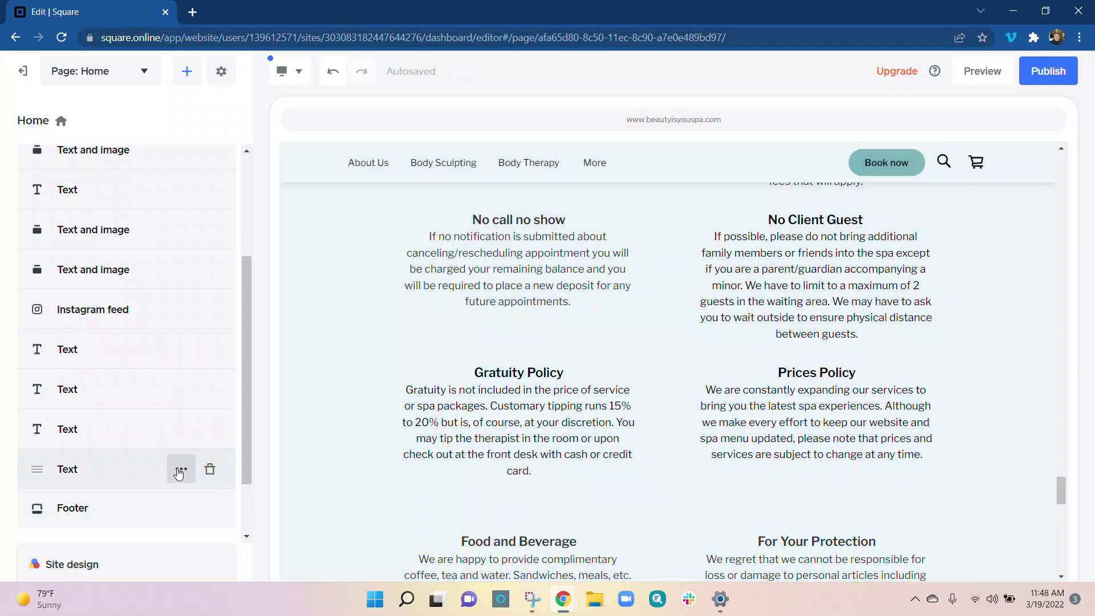
pyautogui.click(149, 473)
pyautogui.click(131, 472)
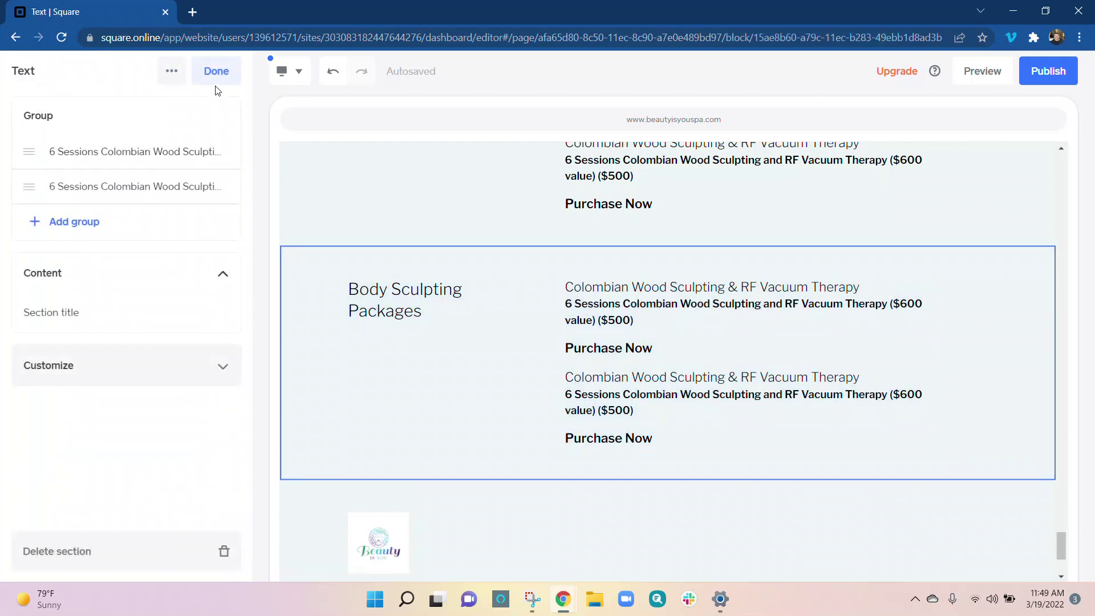
pyautogui.click(214, 86)
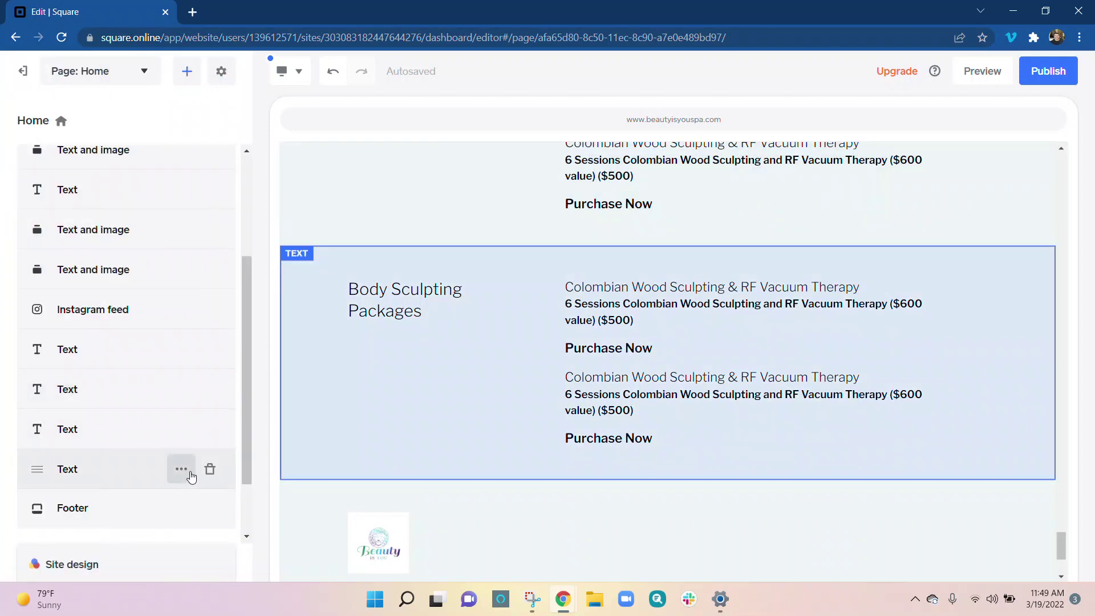
# - Move the copied packages section from the Home page to the Body Sculpting page
pyautogui.click(189, 475)
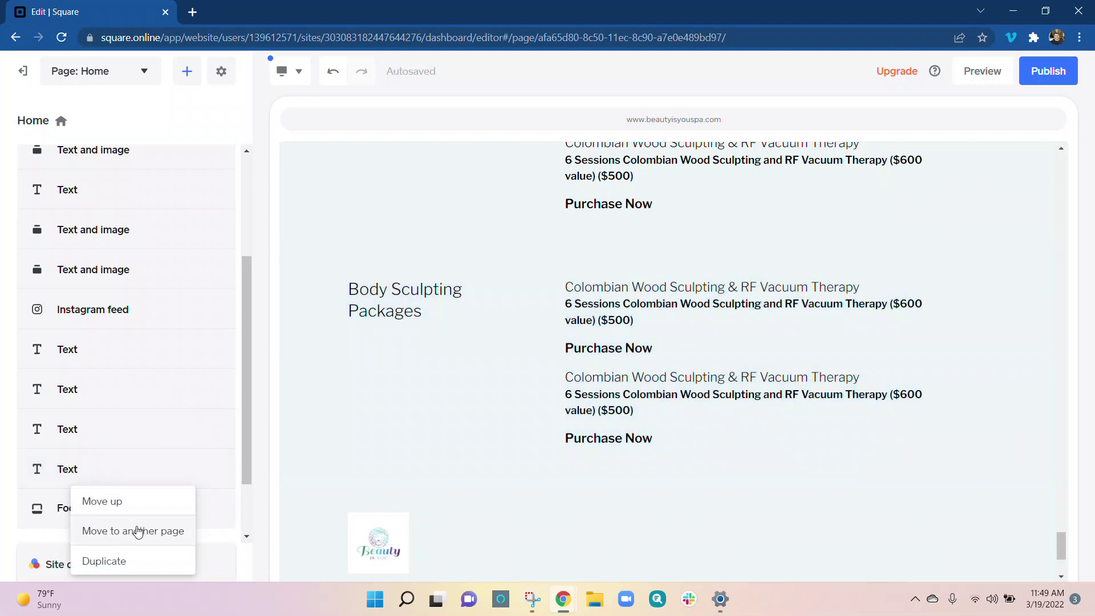
pyautogui.click(137, 532)
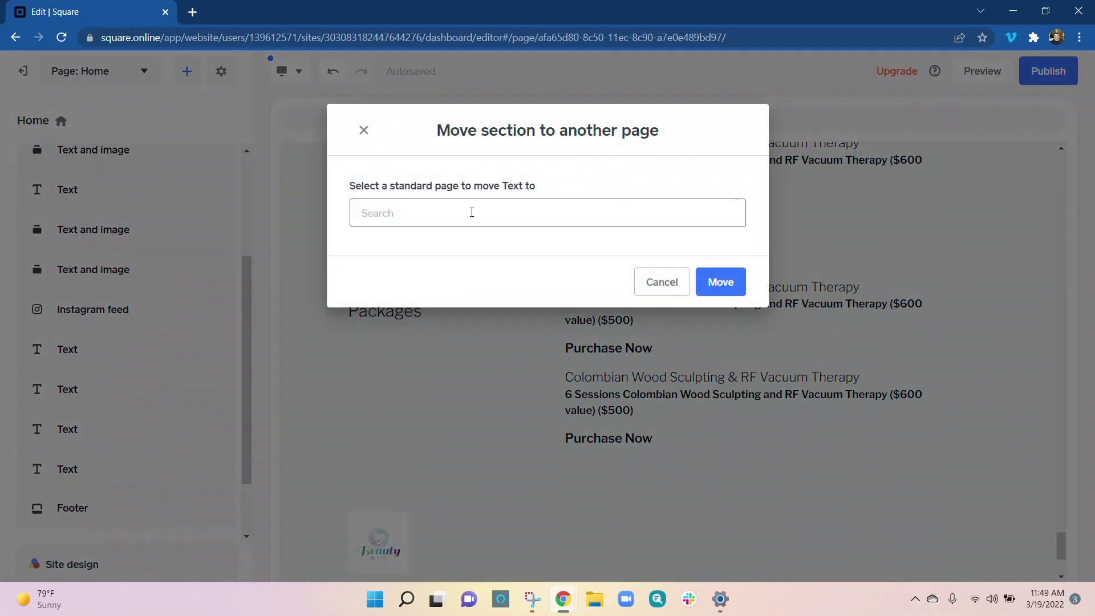
pyautogui.click(472, 212)
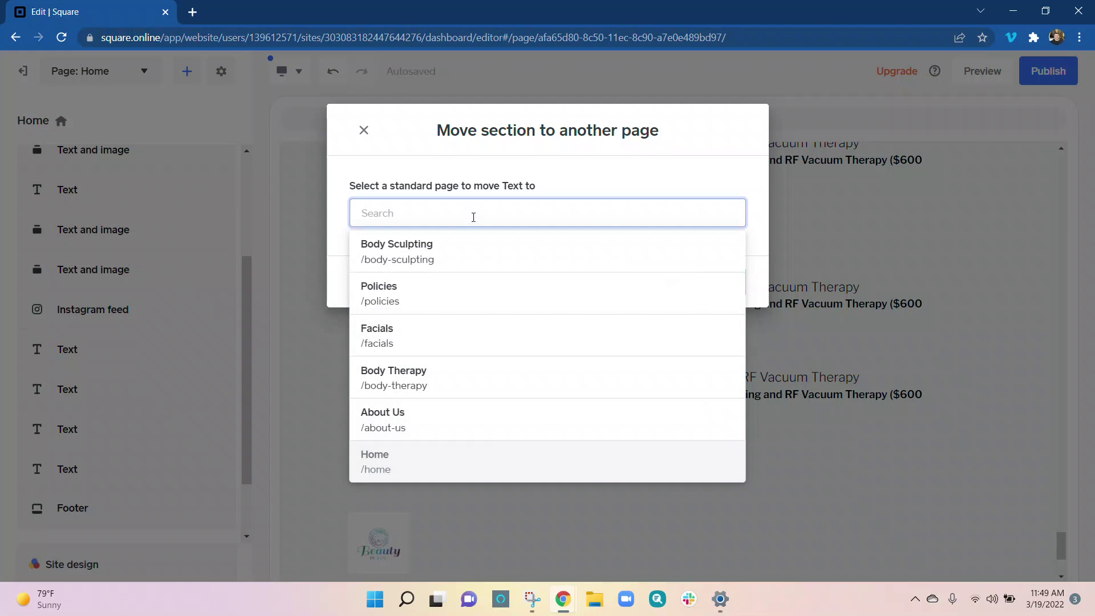
pyautogui.click(452, 268)
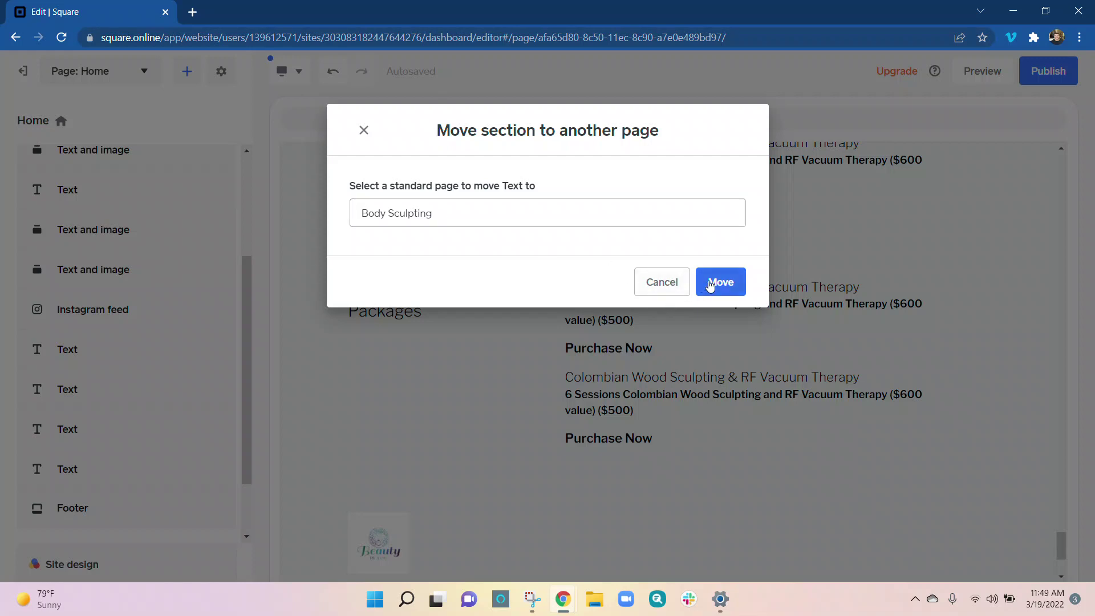
pyautogui.click(733, 283)
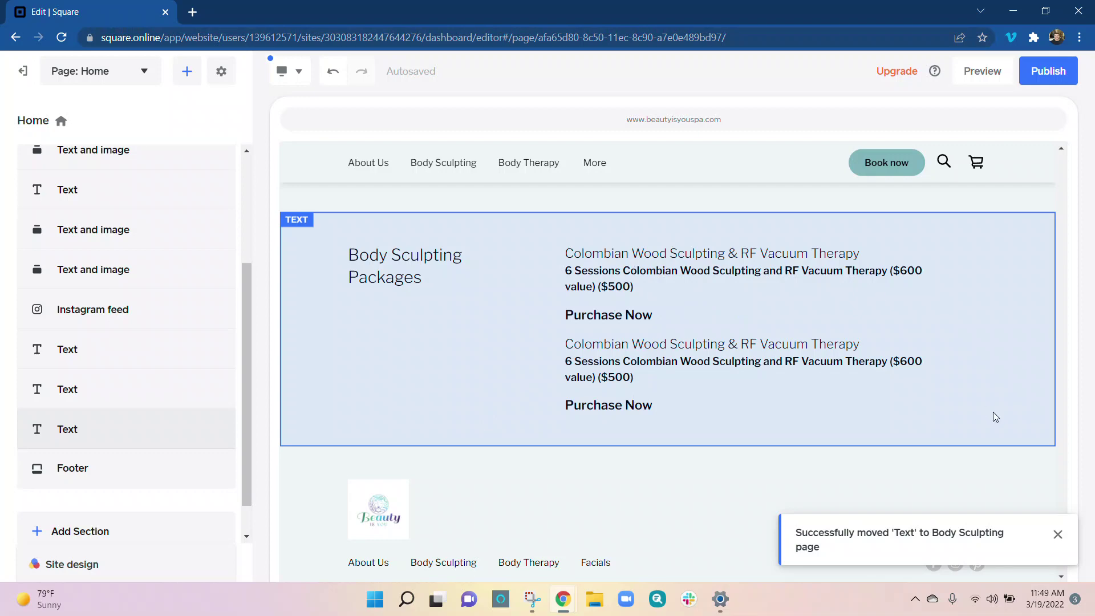
# - Switch the editor to the Body Sculpting page and scroll its preview to review the sections
pyautogui.scroll(3, 137, 413)
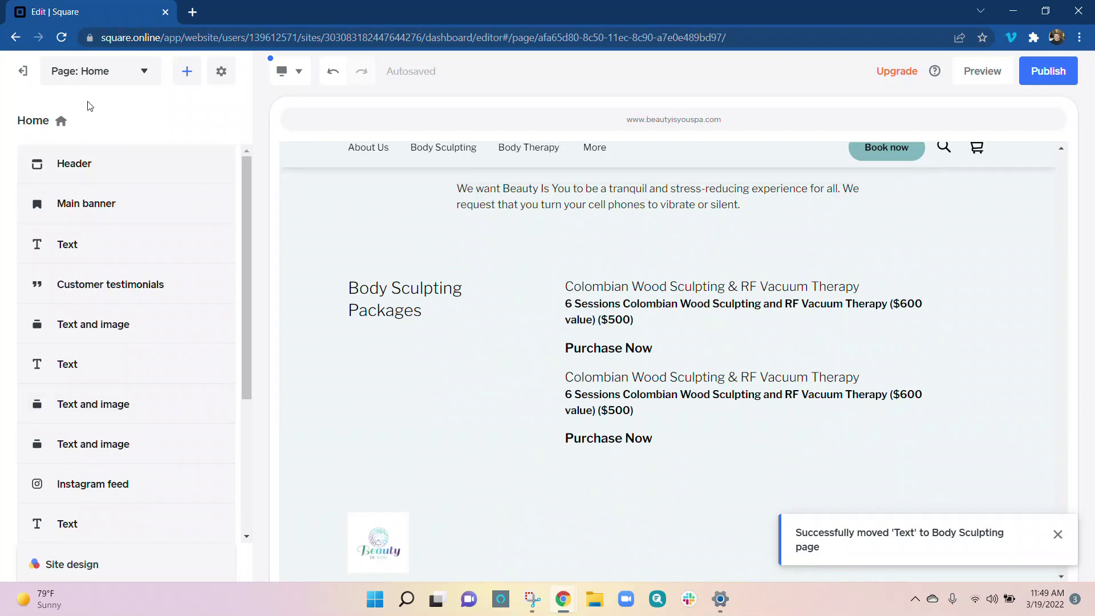
pyautogui.click(135, 78)
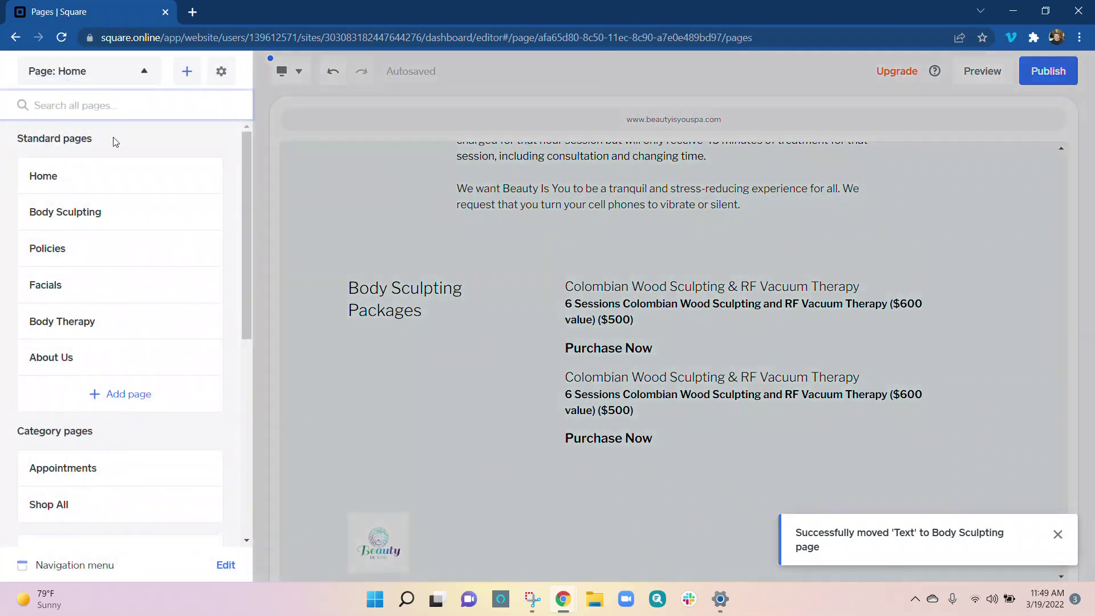
pyautogui.click(95, 224)
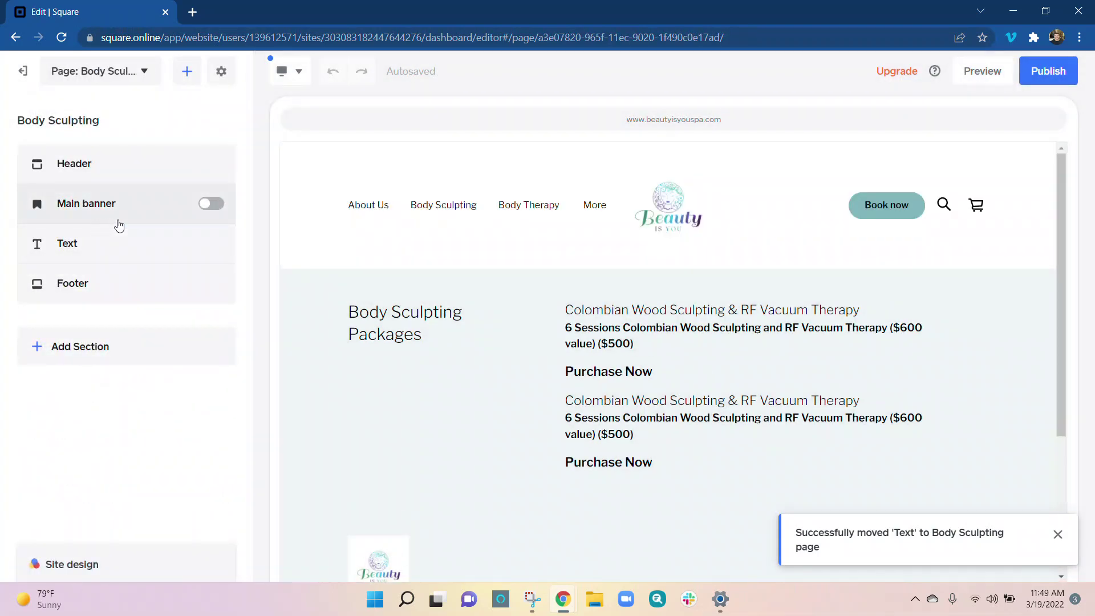
pyautogui.scroll(-2, 537, 340)
pyautogui.scroll(1, 537, 340)
pyautogui.scroll(1, 496, 272)
pyautogui.scroll(-1, 495, 273)
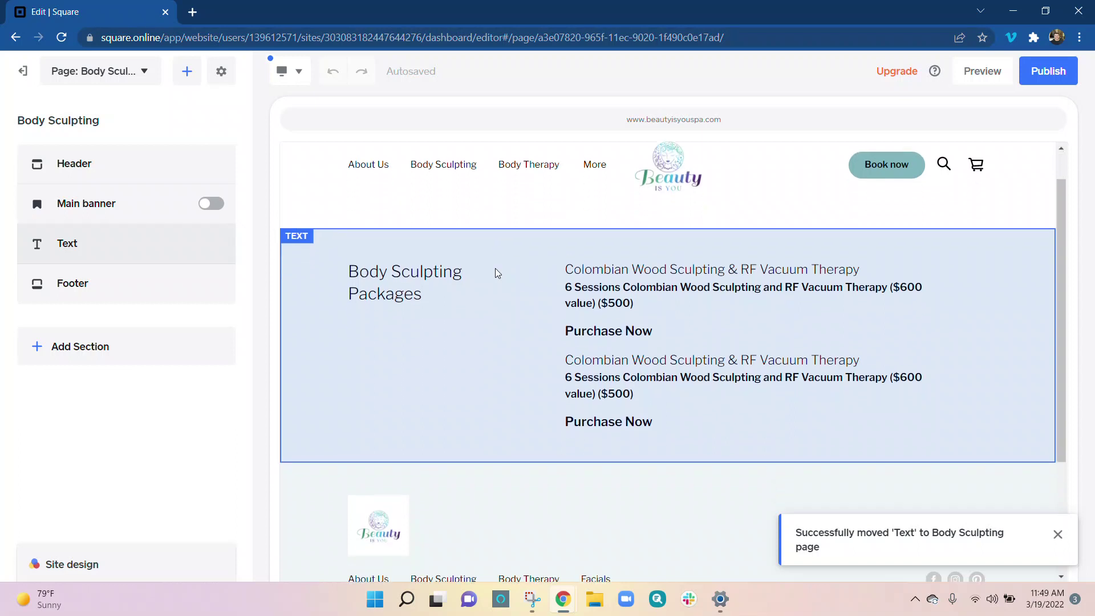
pyautogui.moveTo(186, 232)
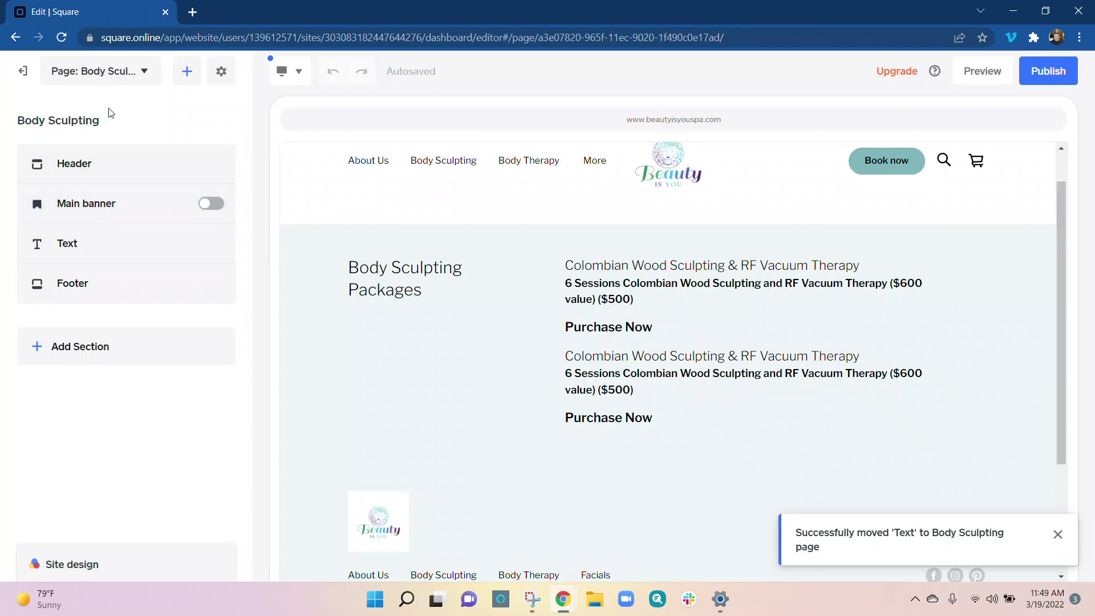
pyautogui.scroll(1, 431, 358)
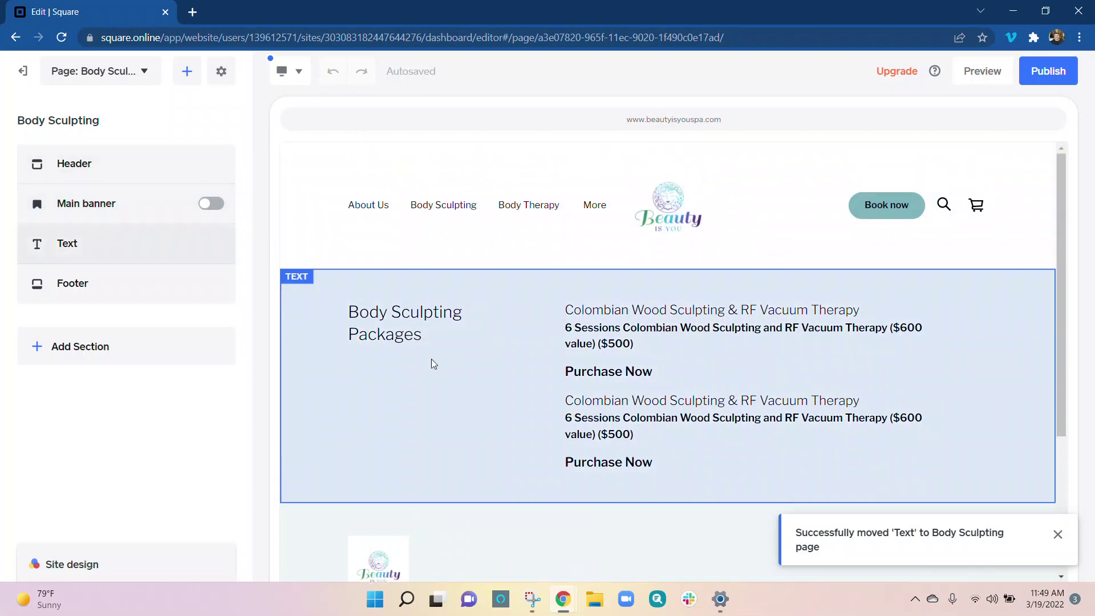
# - Turn on the Main banner section above the packages text
pyautogui.click(210, 204)
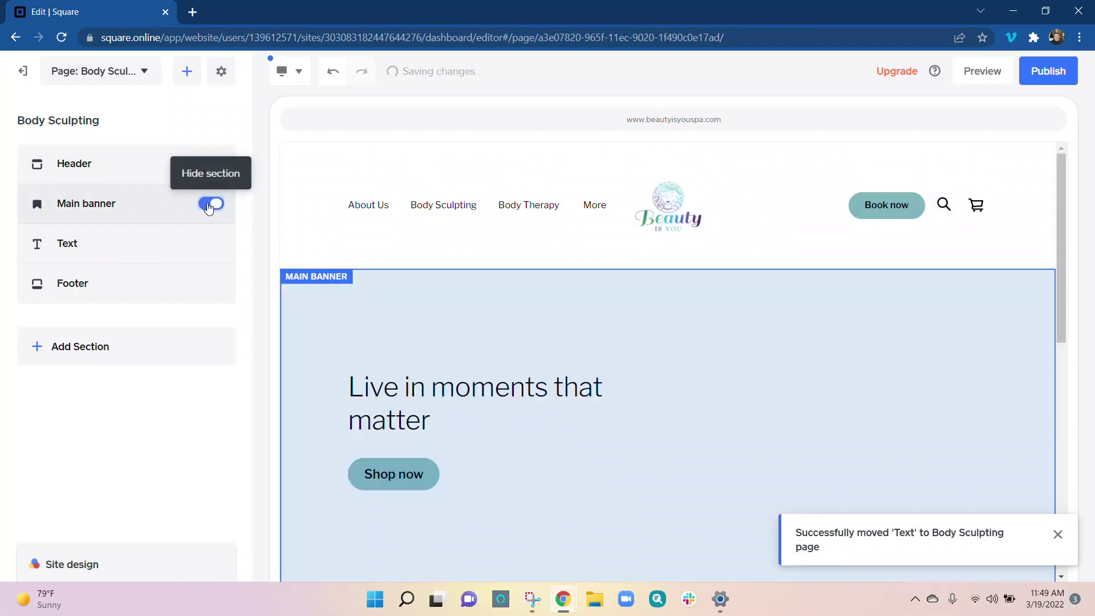
pyautogui.scroll(-3, 672, 477)
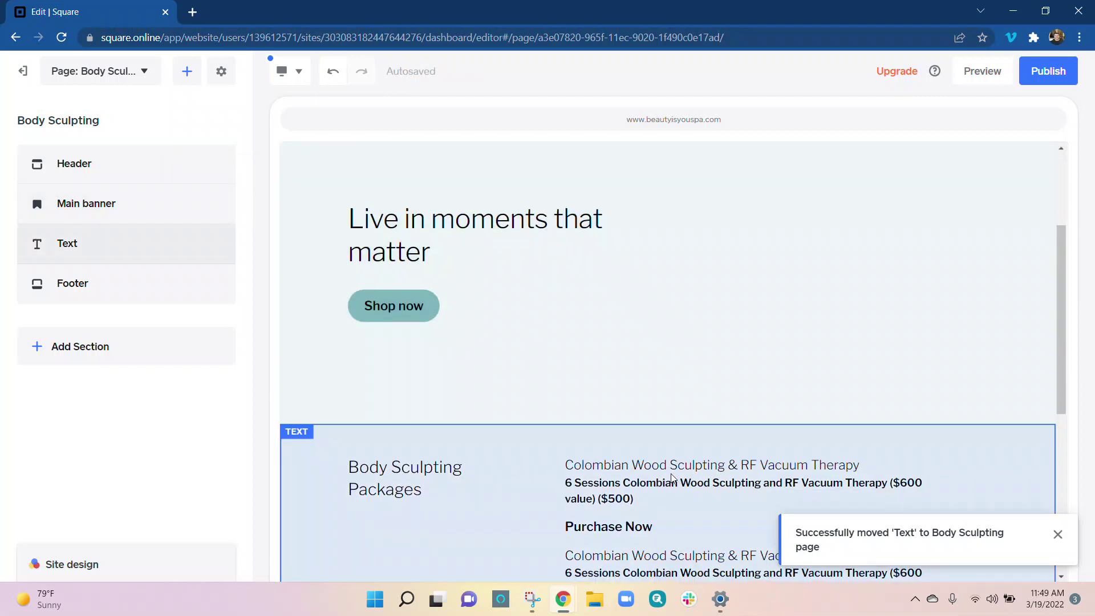
pyautogui.scroll(1, 692, 335)
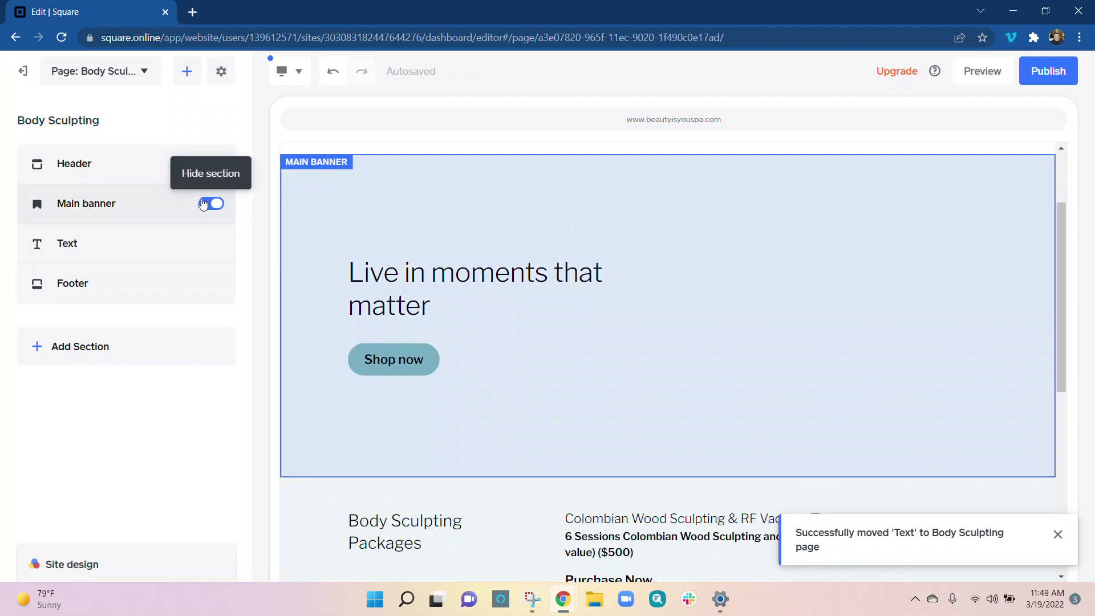
# - Set the banner image to deep tissue.jpeg from My images
pyautogui.click(154, 202)
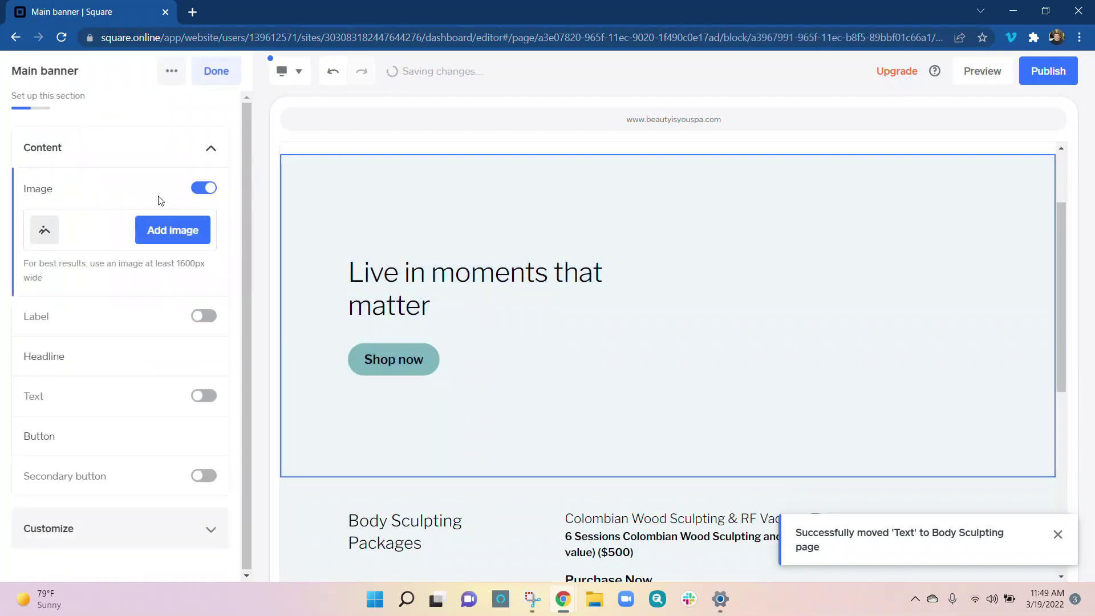
pyautogui.click(162, 240)
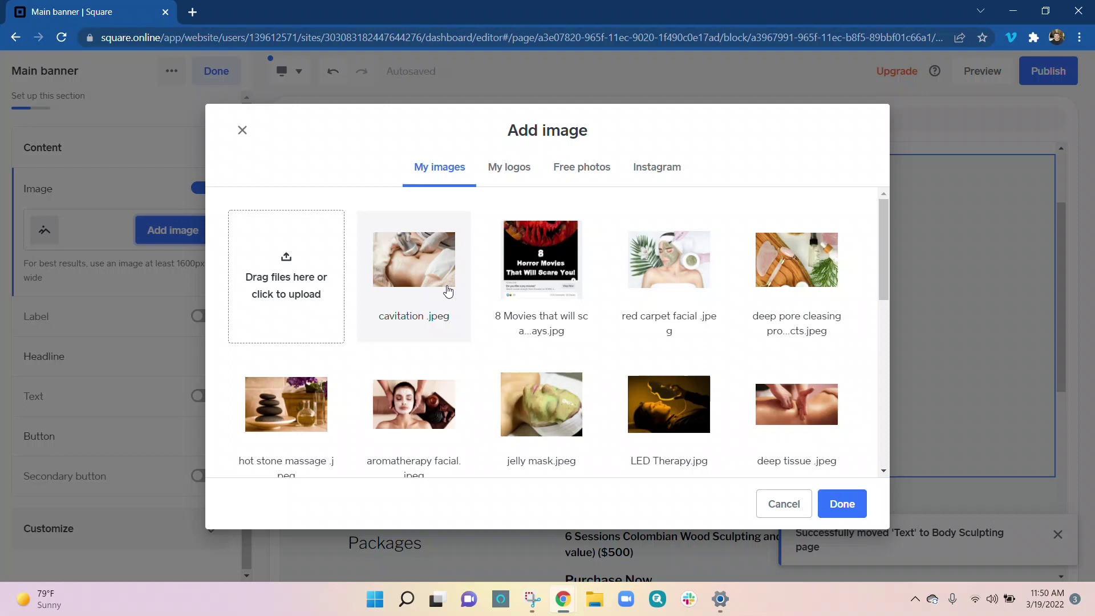
pyautogui.scroll(-3, 448, 291)
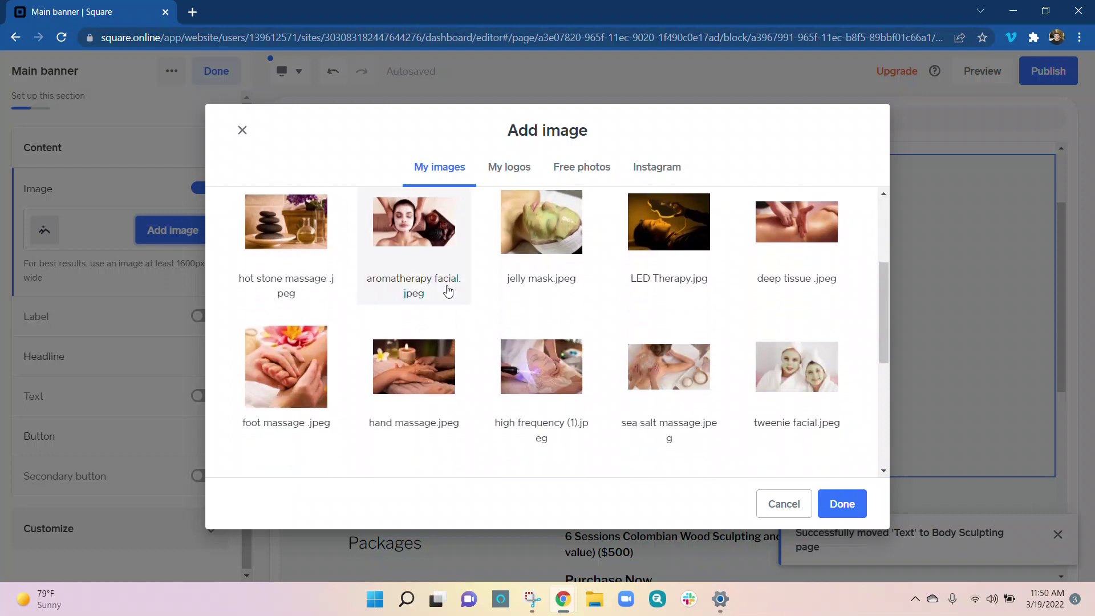
pyautogui.scroll(-3, 597, 228)
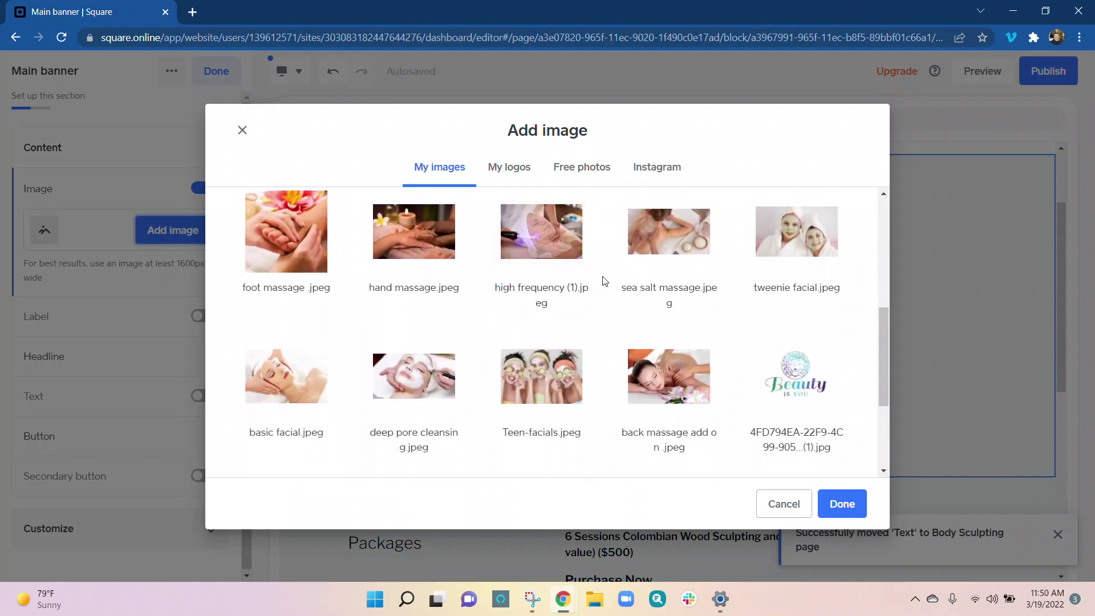
pyautogui.scroll(-3, 628, 439)
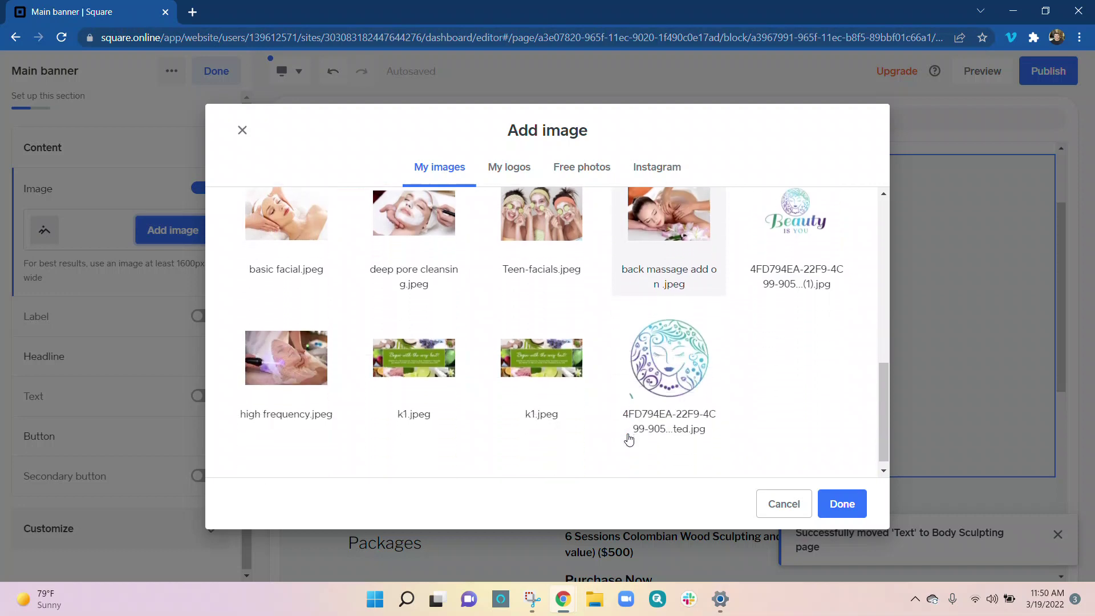
pyautogui.scroll(5, 629, 439)
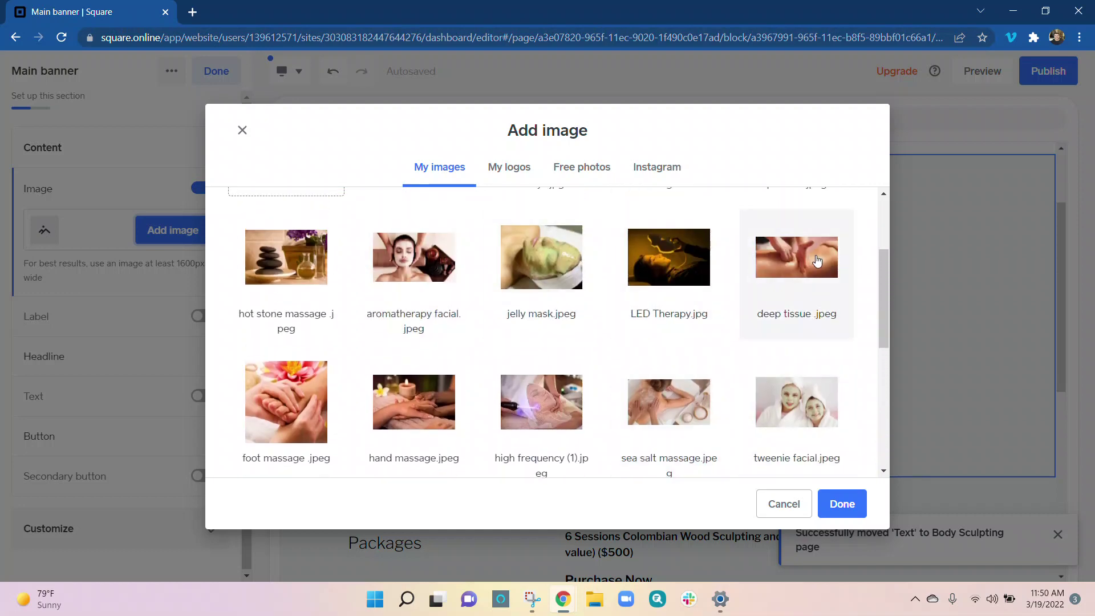
pyautogui.click(818, 260)
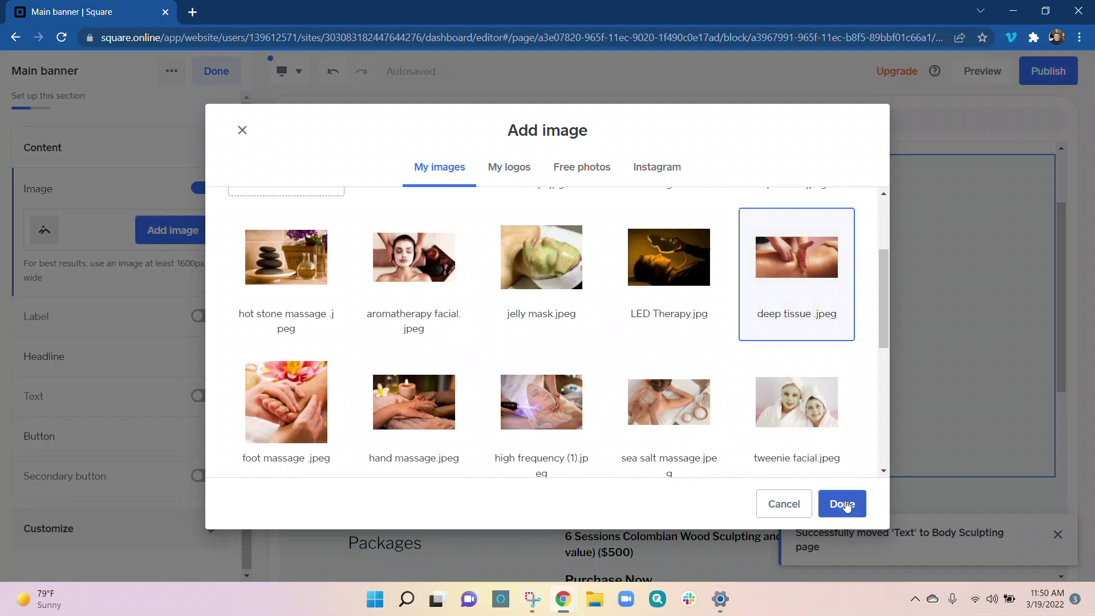
pyautogui.click(846, 504)
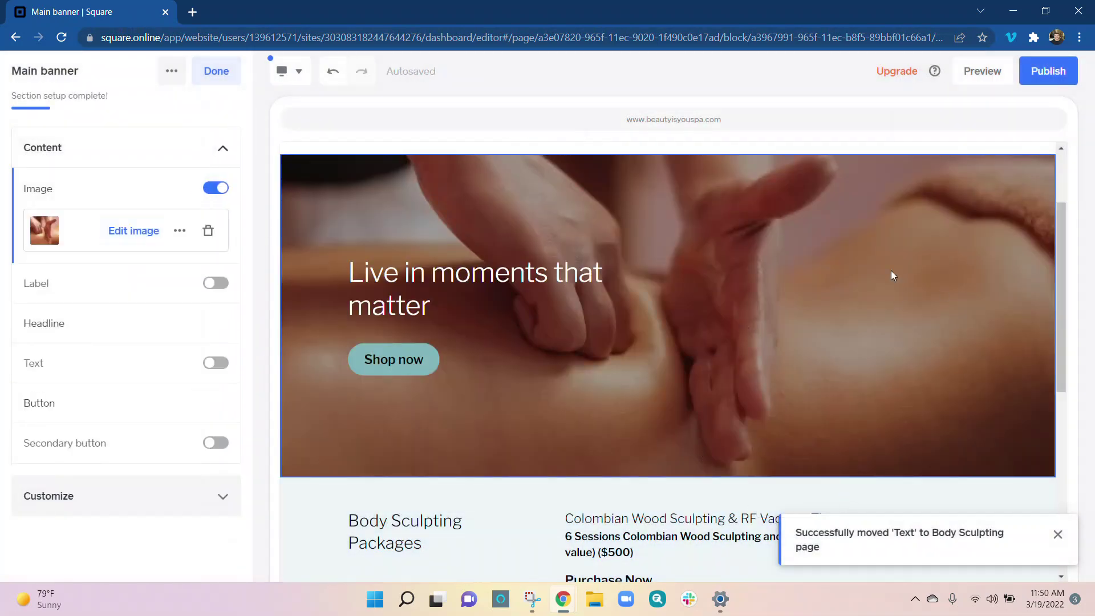
# - Turn on the banner subtitle, a Learn more secondary button and the label above the headline
pyautogui.click(491, 285)
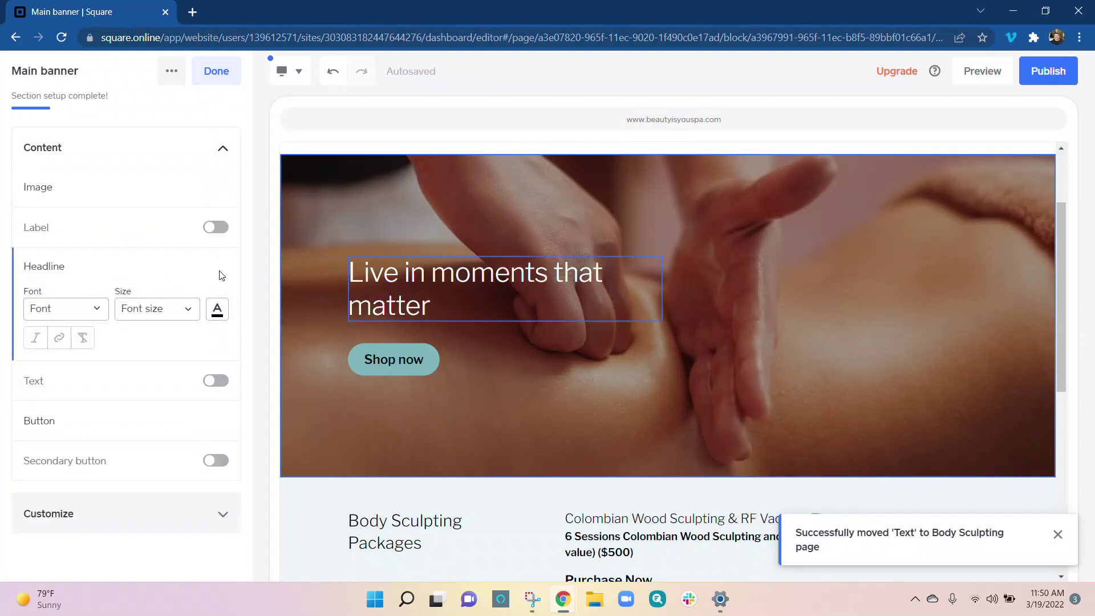
pyautogui.click(214, 381)
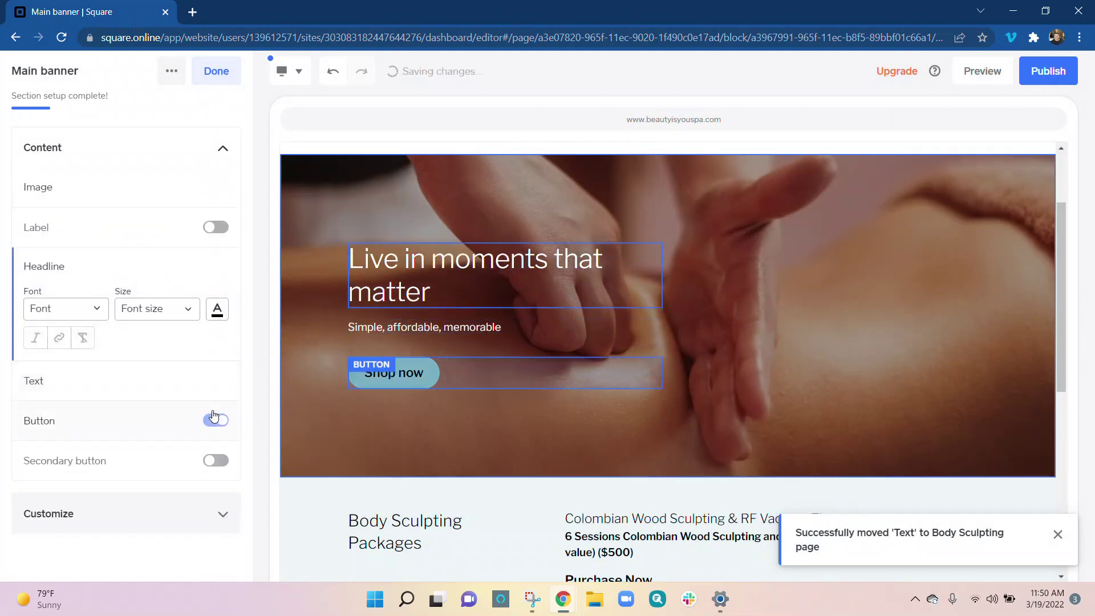
pyautogui.click(215, 419)
pyautogui.click(215, 419)
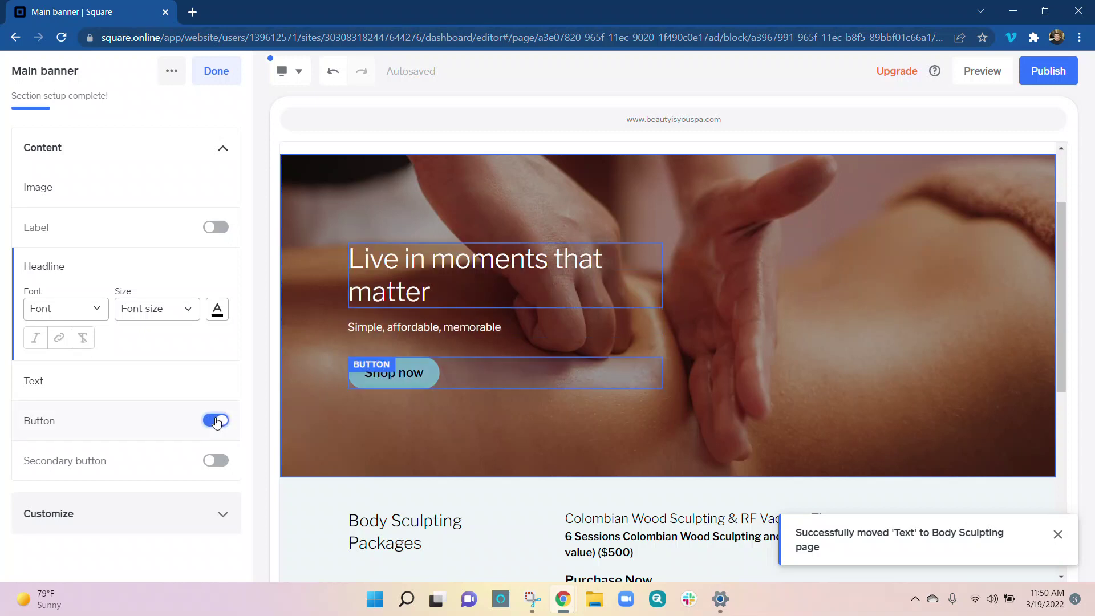
pyautogui.click(215, 461)
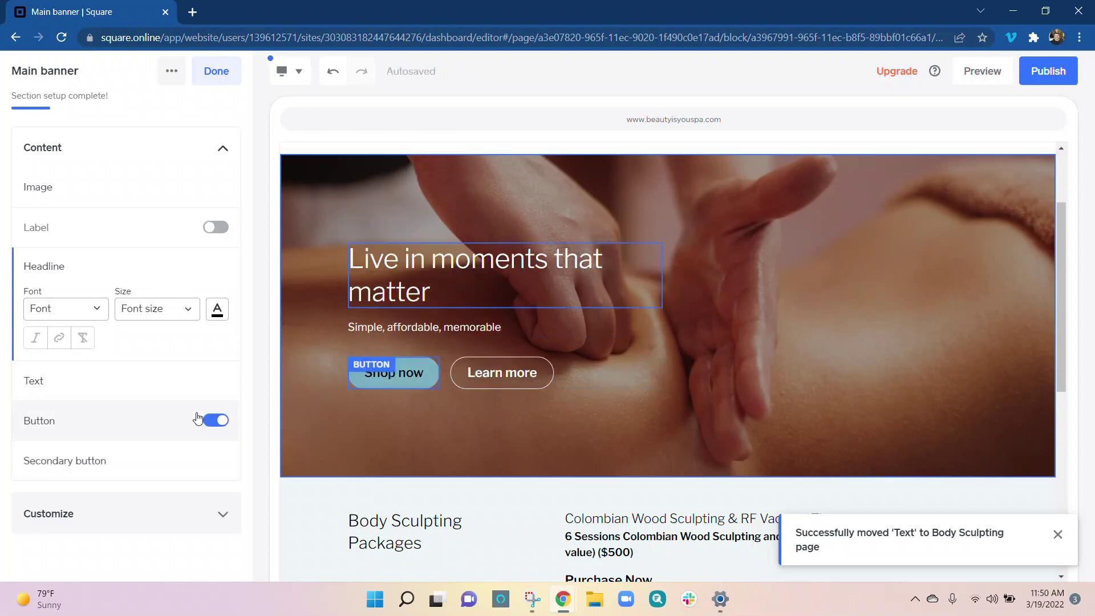
pyautogui.click(215, 226)
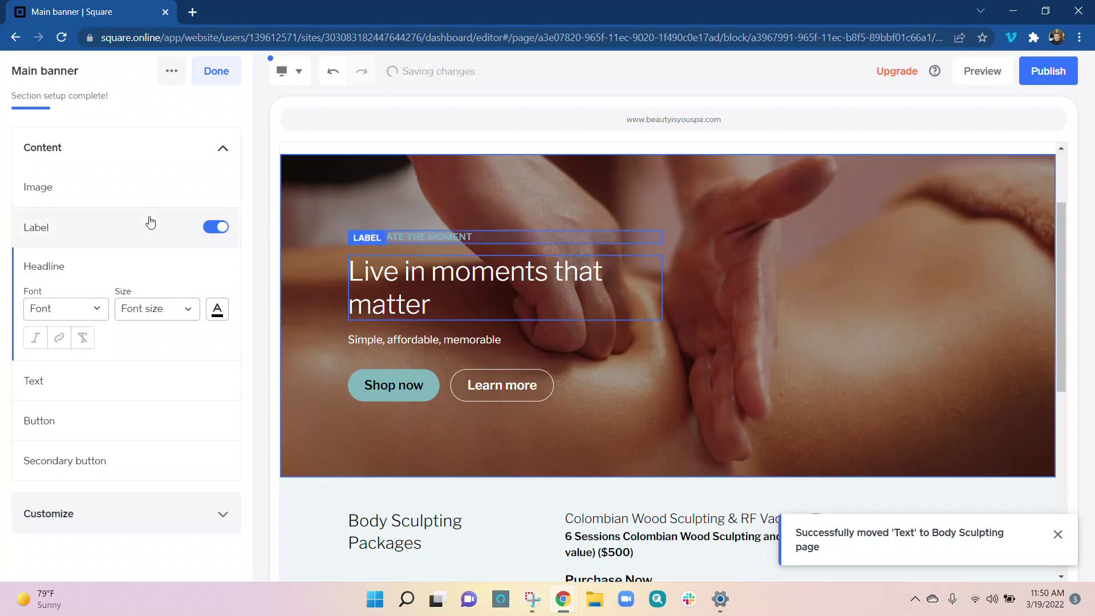
pyautogui.click(223, 148)
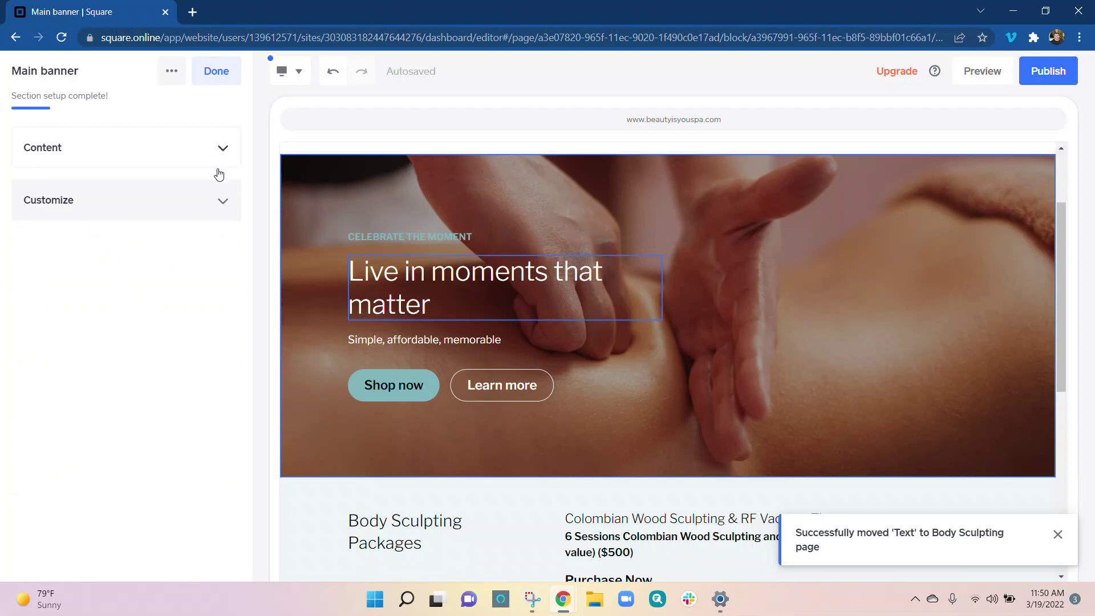
# - Bring up the banner's Customize layout and color options
pyautogui.click(222, 205)
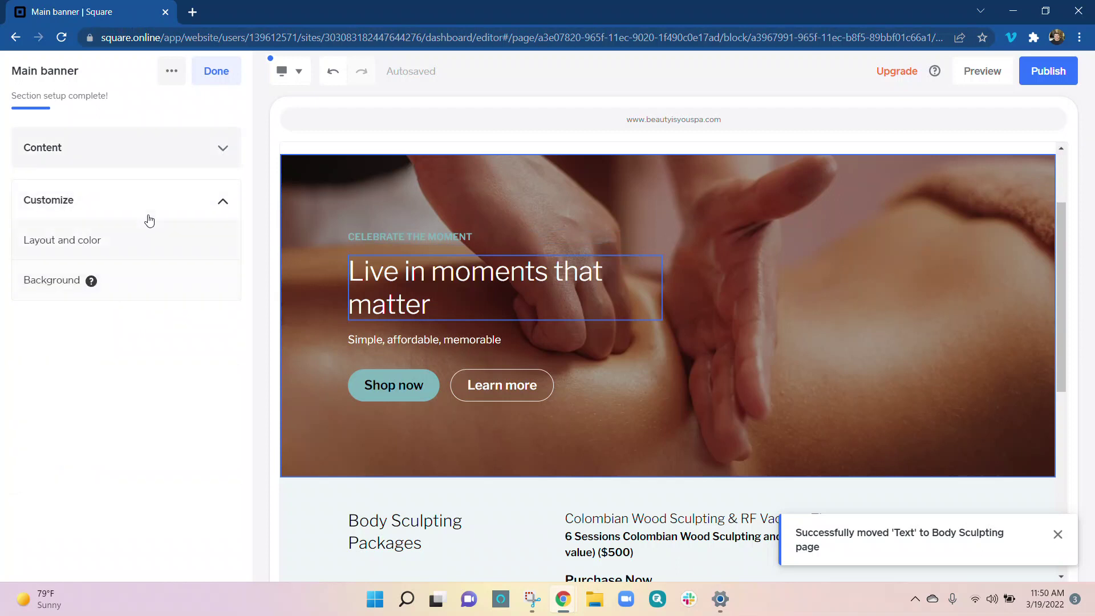
pyautogui.click(110, 242)
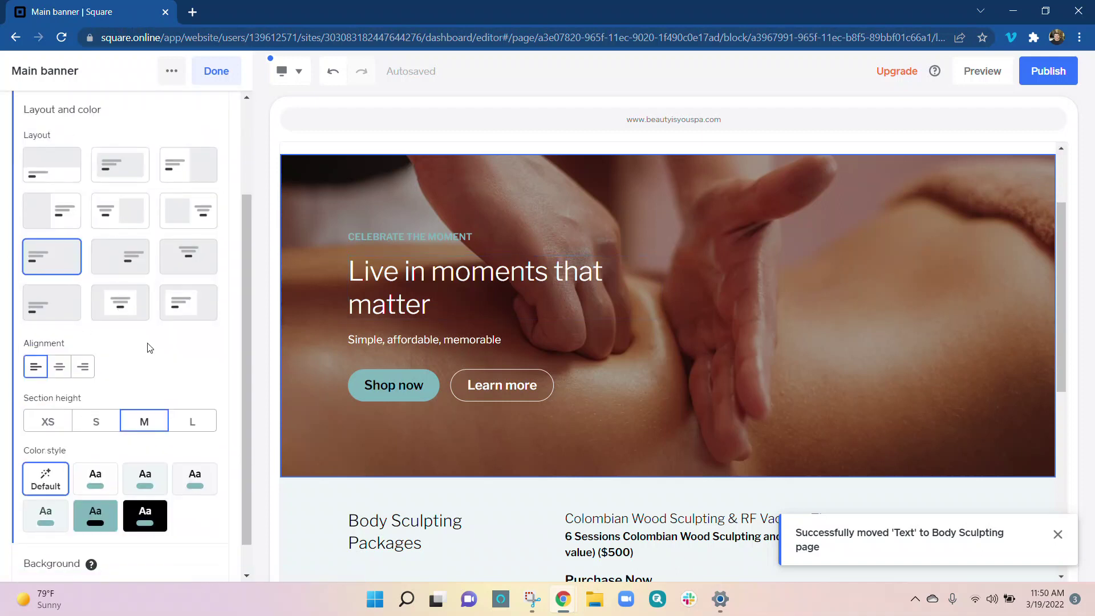
pyautogui.scroll(1, 174, 410)
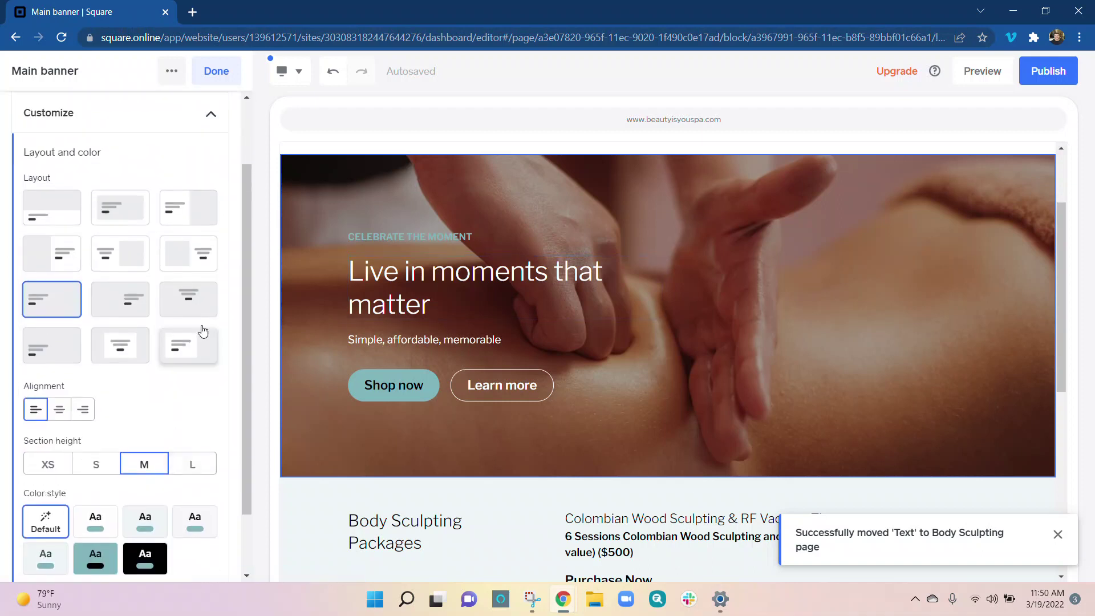
pyautogui.click(211, 117)
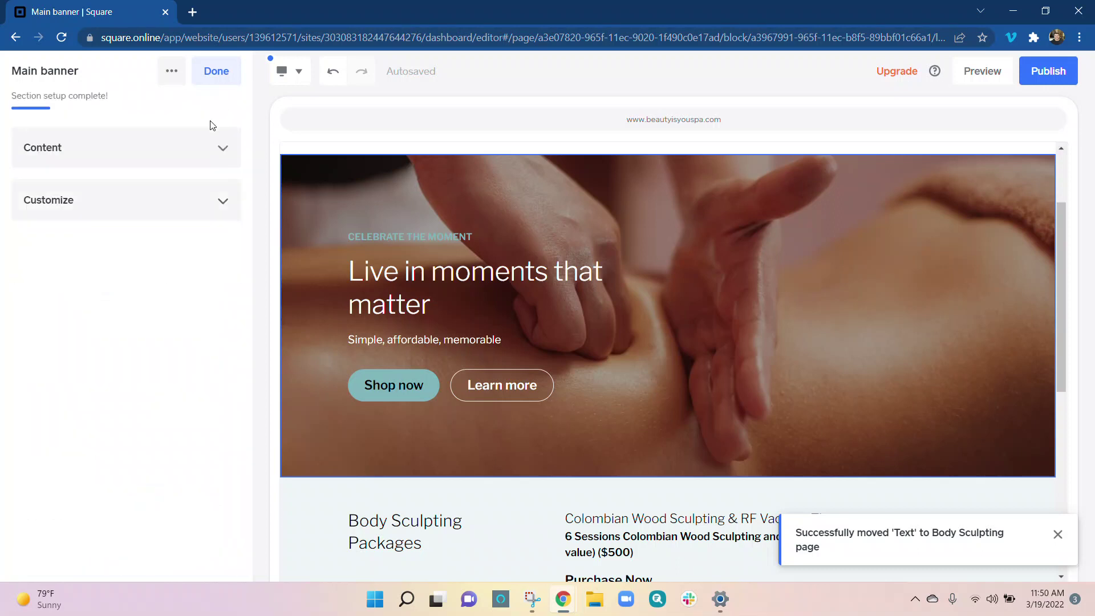
pyautogui.click(188, 209)
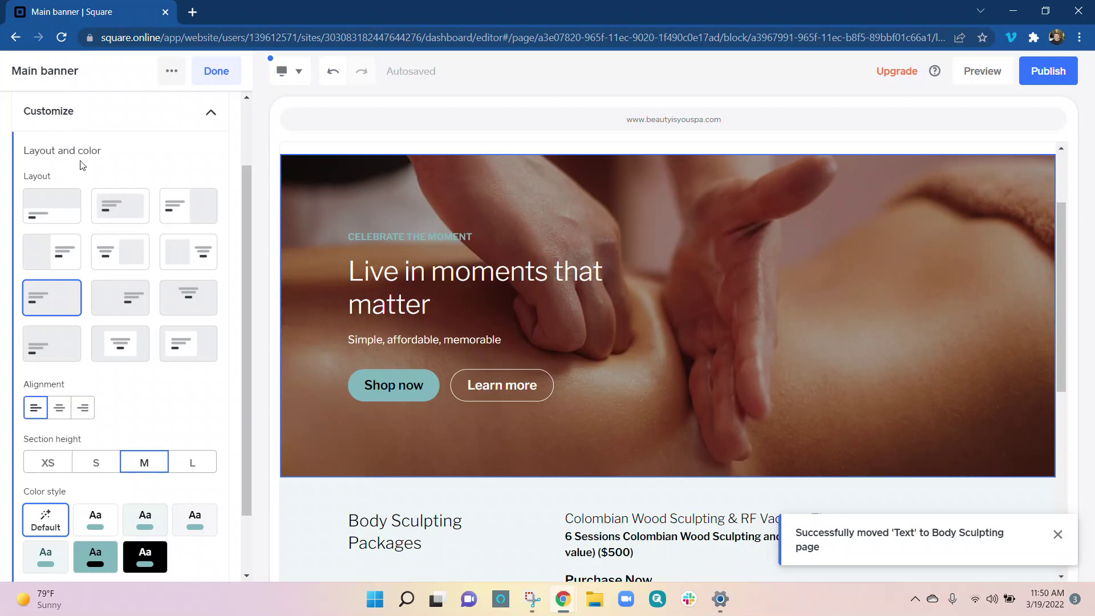
pyautogui.scroll(-2, 150, 411)
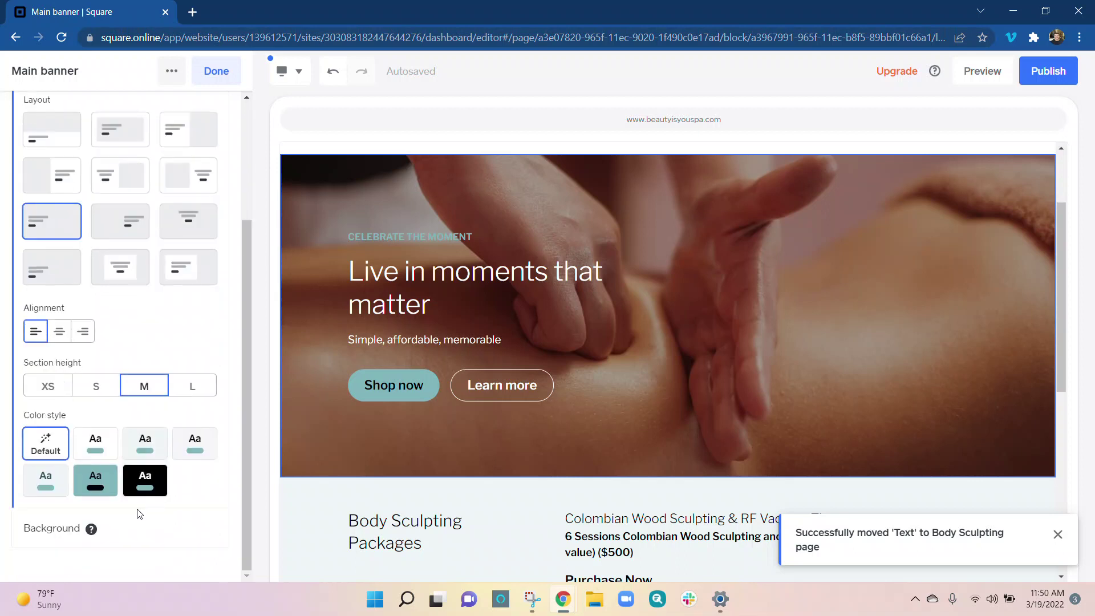
# - Give the banner background a custom colour using the site's teal
pyautogui.click(166, 530)
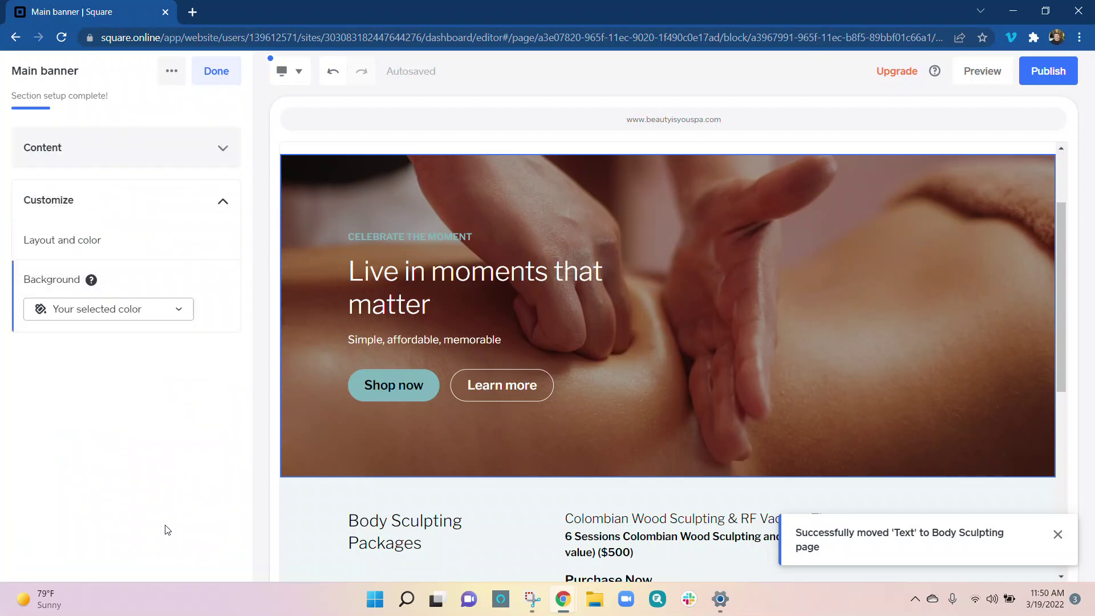
pyautogui.click(153, 309)
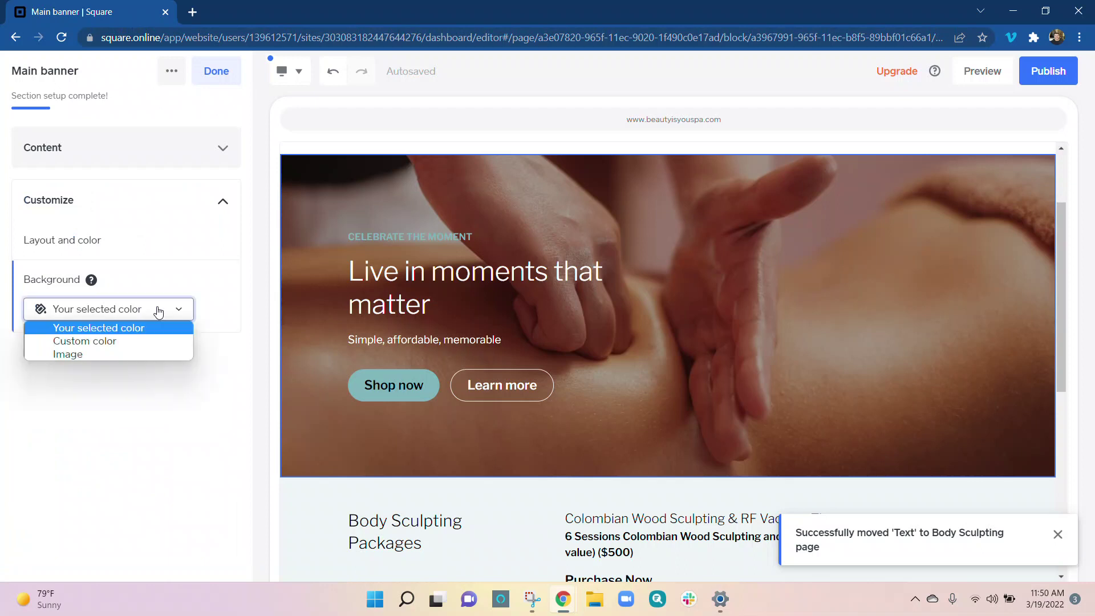
pyautogui.click(91, 341)
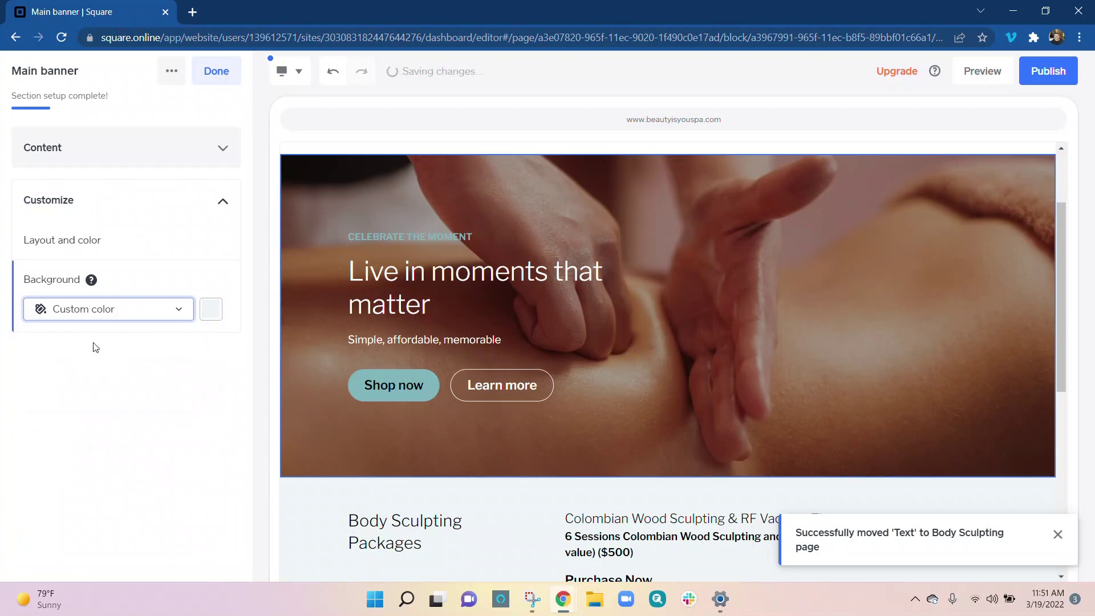
pyautogui.click(212, 311)
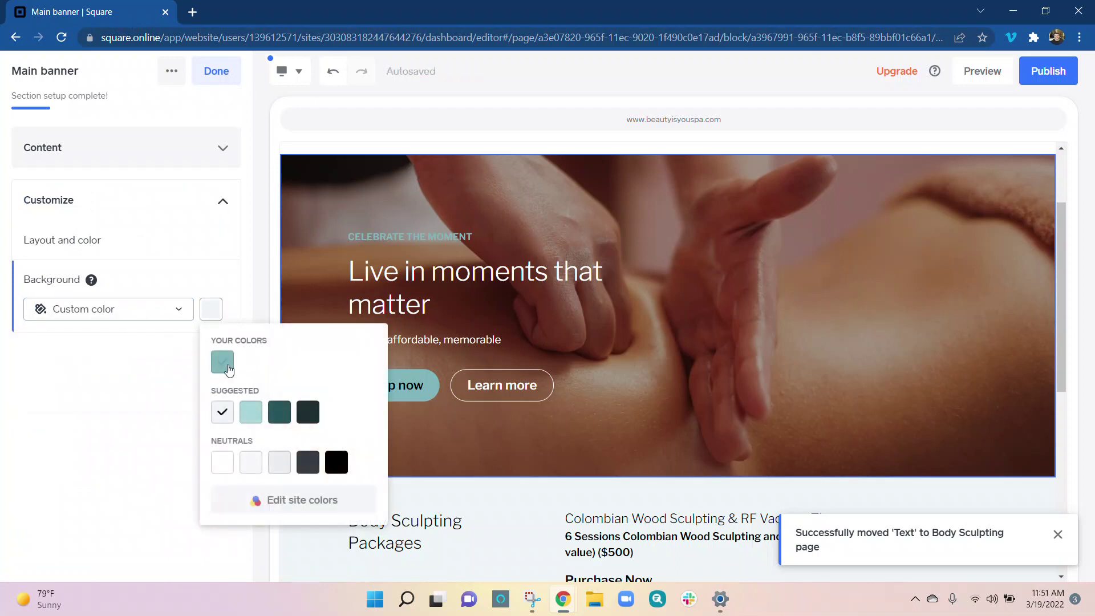
pyautogui.click(223, 363)
pyautogui.click(91, 412)
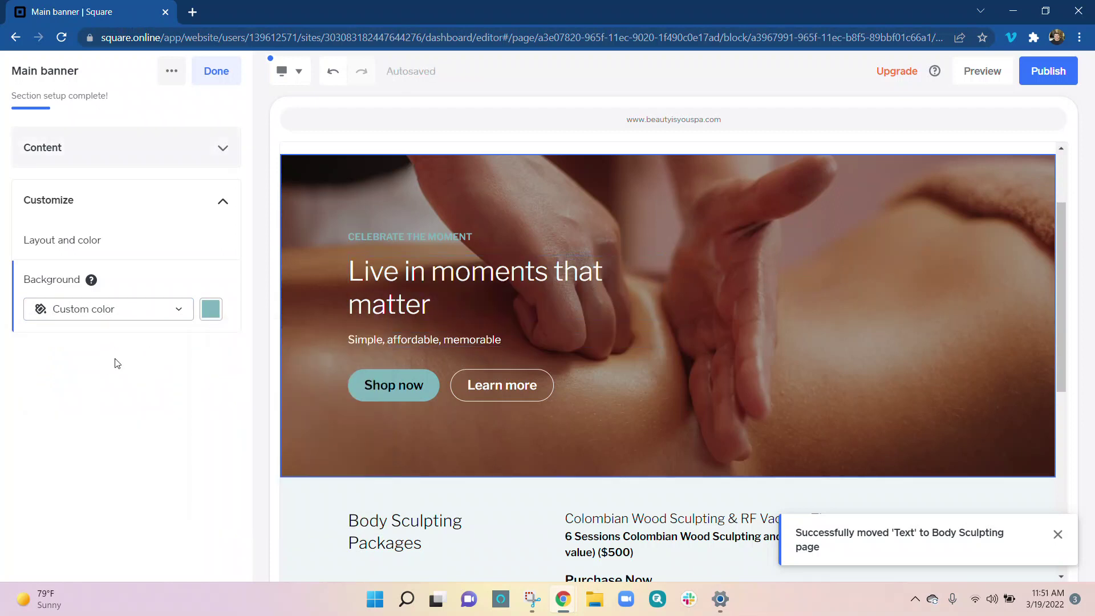
# - Keep the massage photo showing in the banner and scroll the preview to check the page
pyautogui.click(178, 159)
pyautogui.click(131, 190)
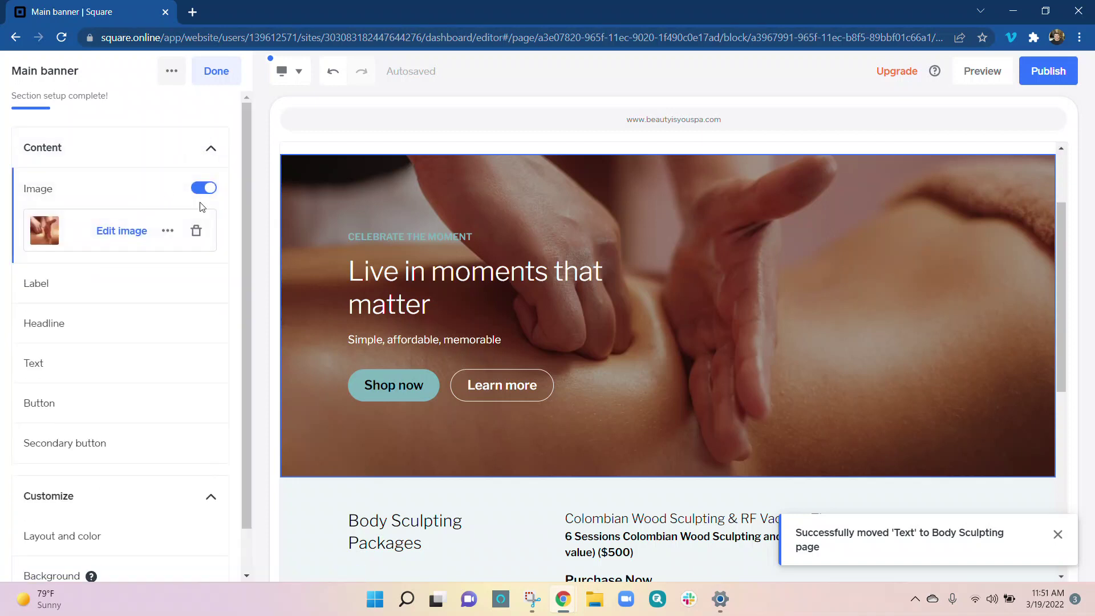
pyautogui.click(211, 189)
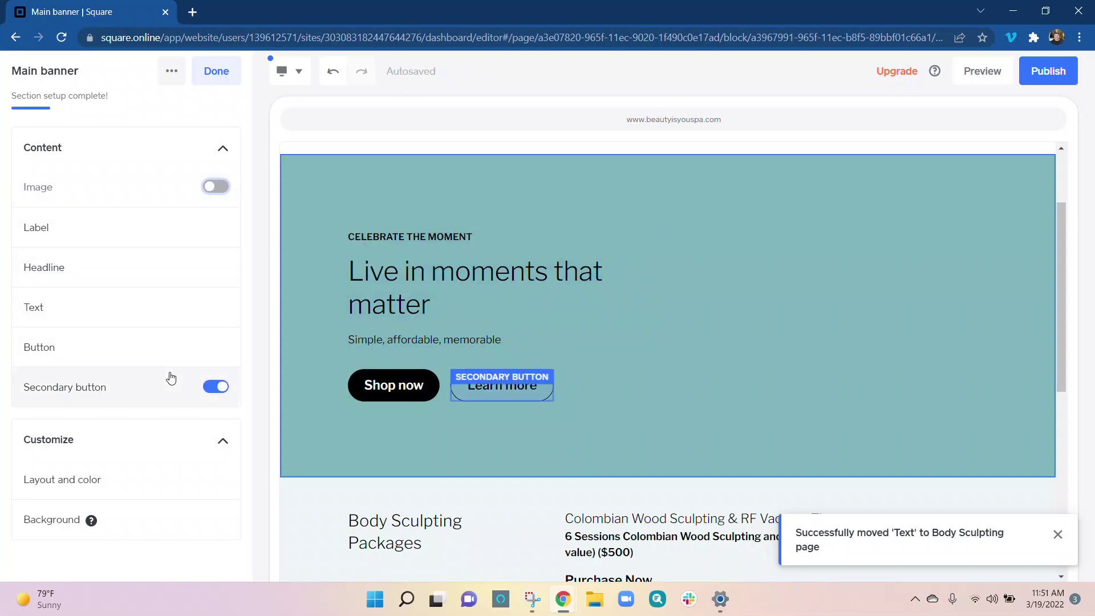
pyautogui.click(216, 186)
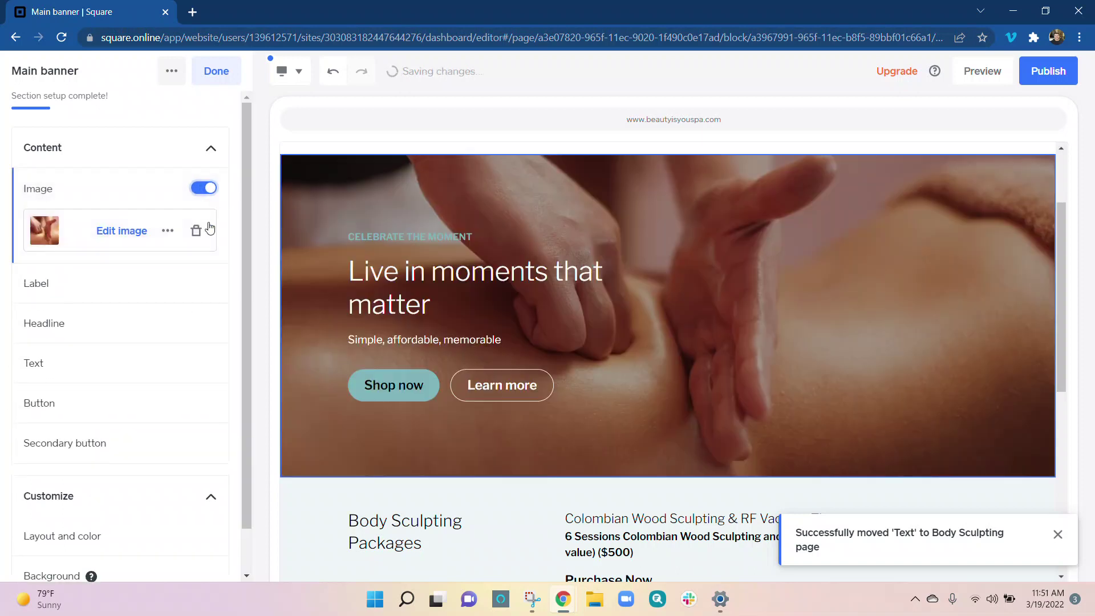
pyautogui.scroll(-3, 690, 342)
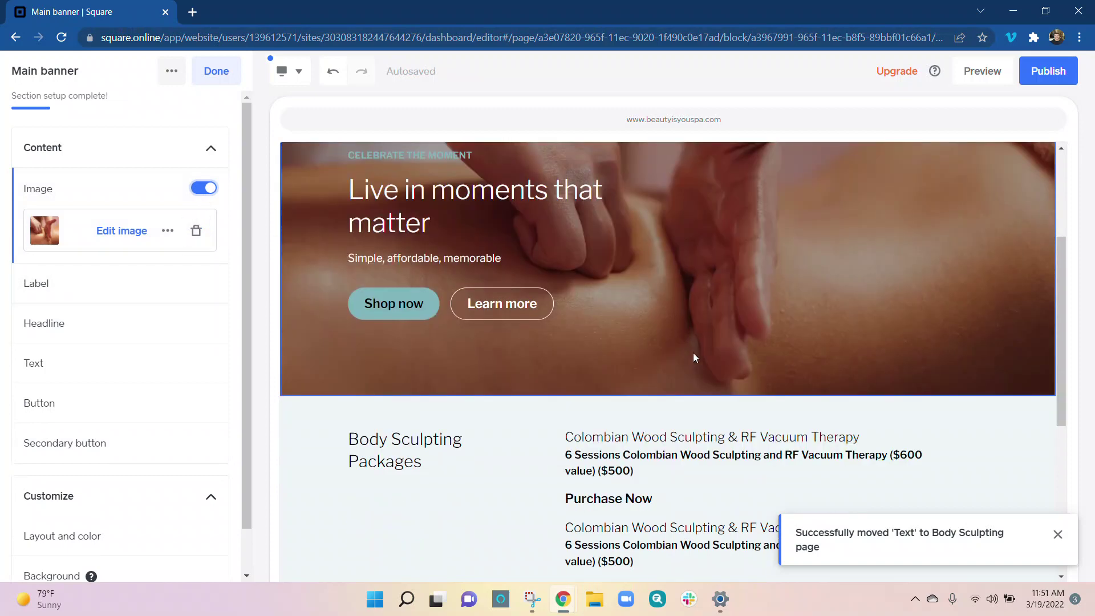
pyautogui.scroll(-2, 694, 356)
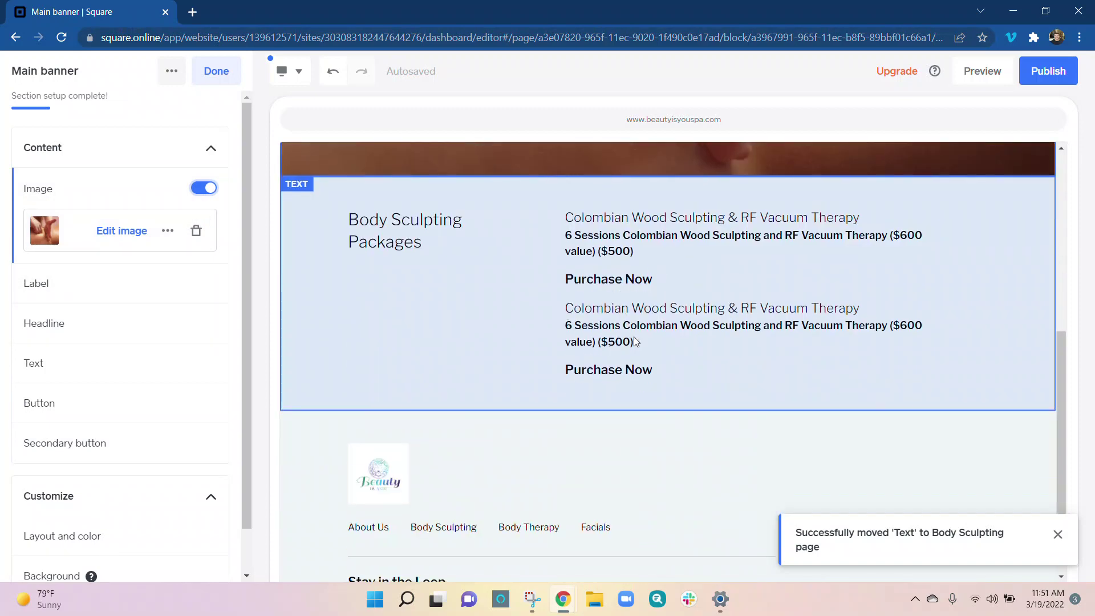
pyautogui.scroll(-2, 634, 341)
pyautogui.scroll(1, 634, 341)
pyautogui.scroll(-1, 634, 341)
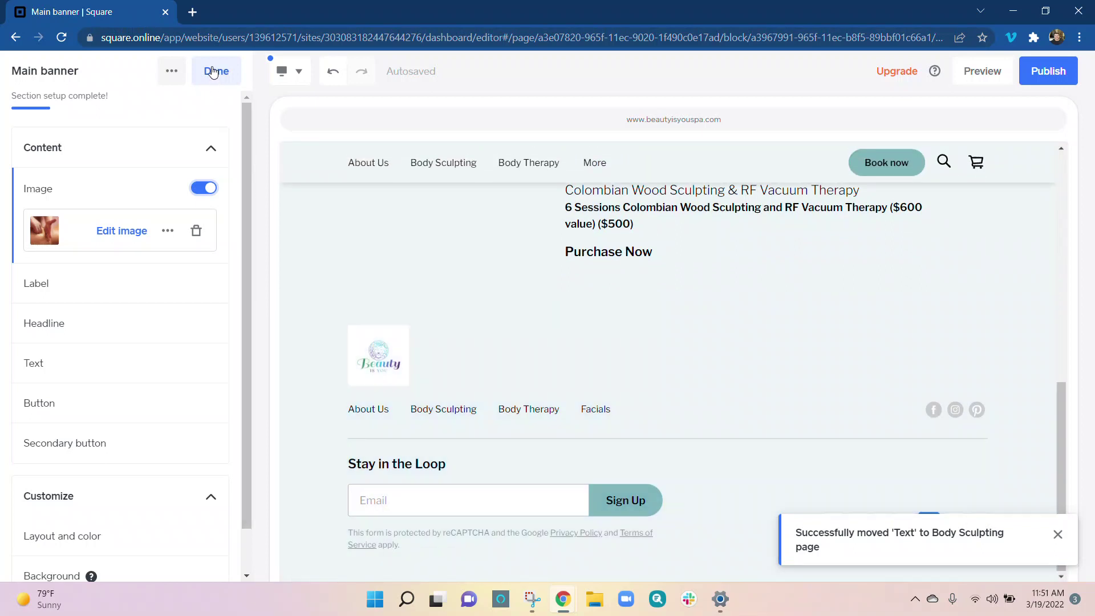
# - Finish the main banner and add a new secondary colour in Site design
pyautogui.click(213, 75)
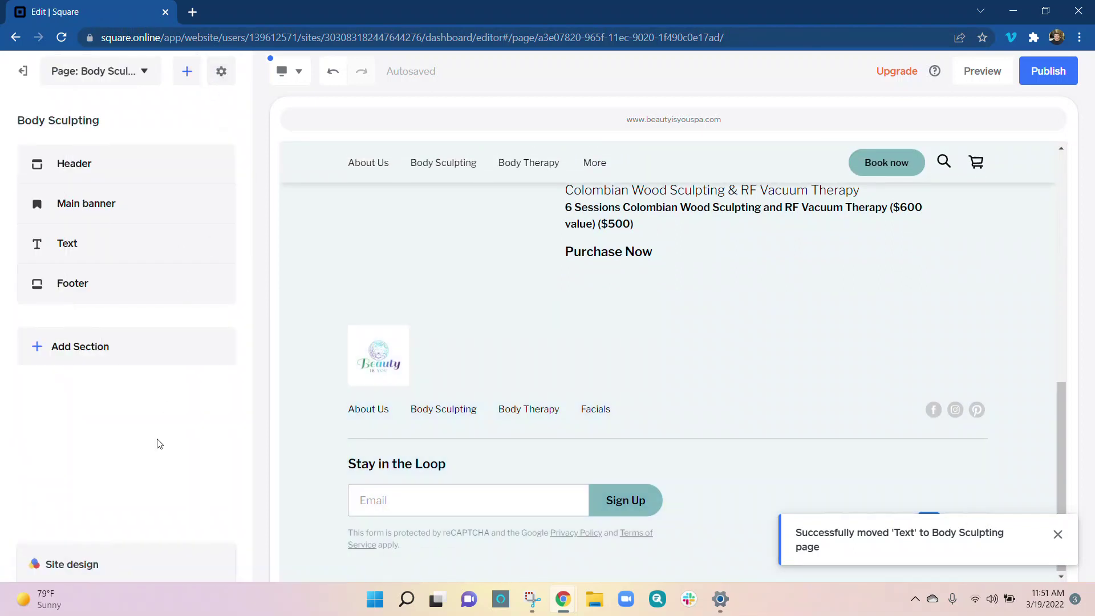
pyautogui.click(64, 565)
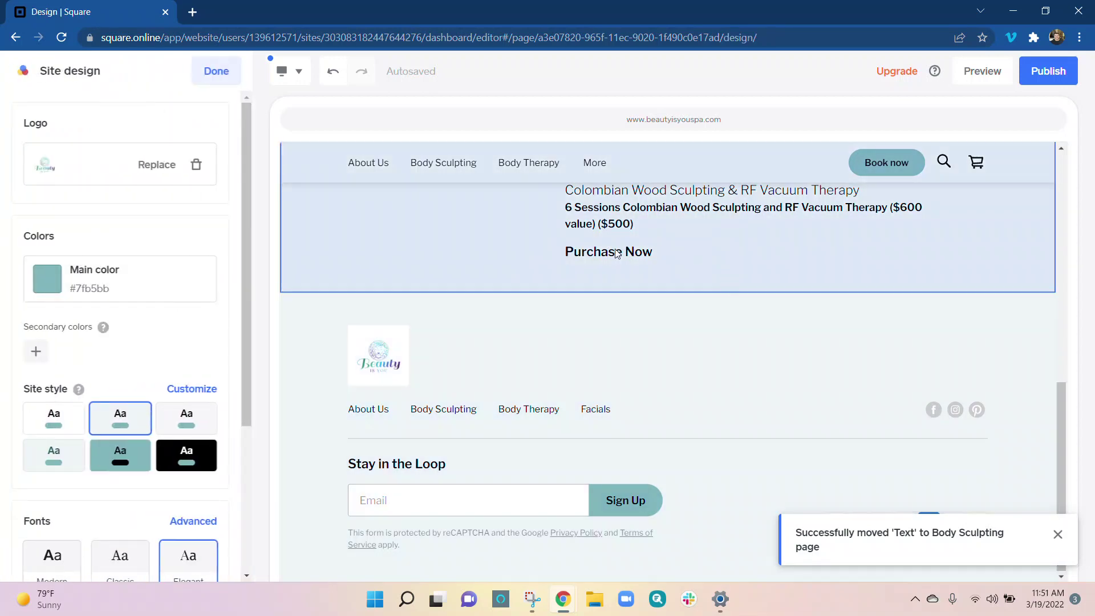
pyautogui.scroll(10, 453, 222)
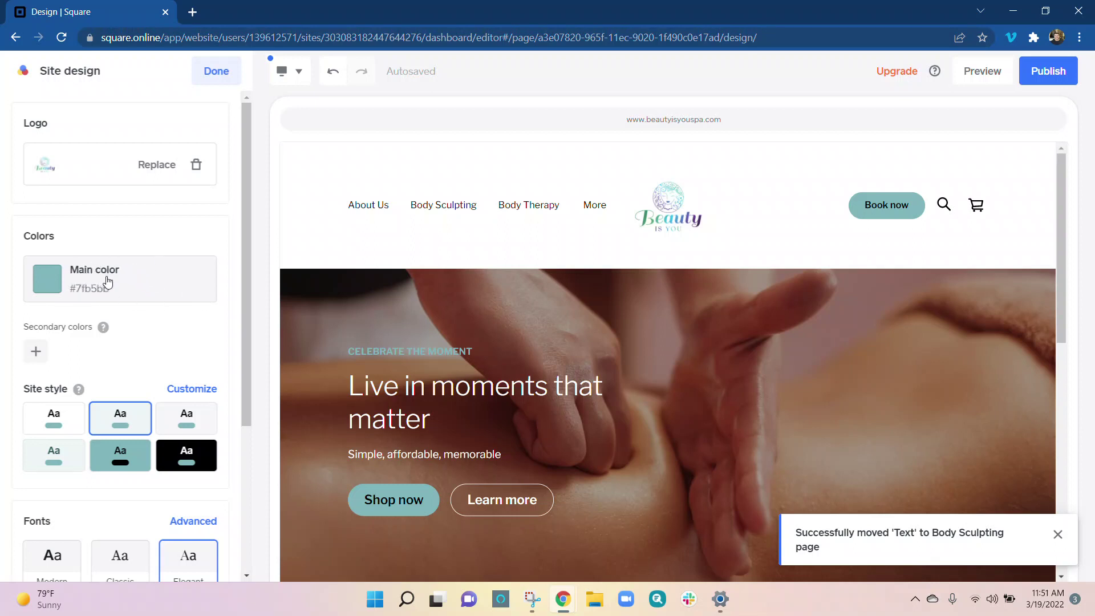
pyautogui.click(43, 351)
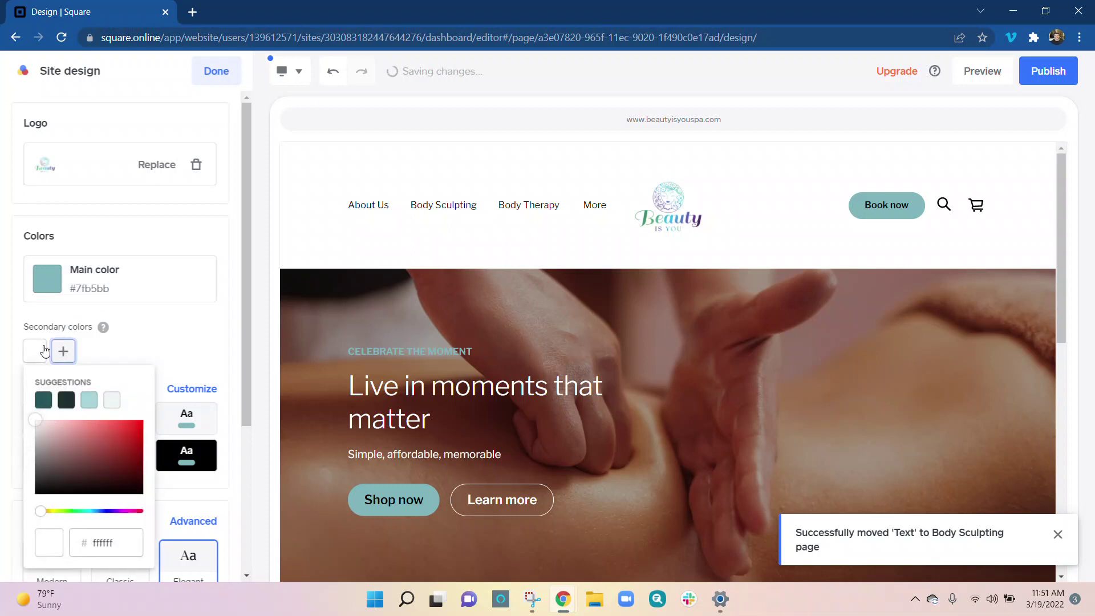
# - Set the new secondary colour's hex value to 000000 (black)
pyautogui.click(92, 542)
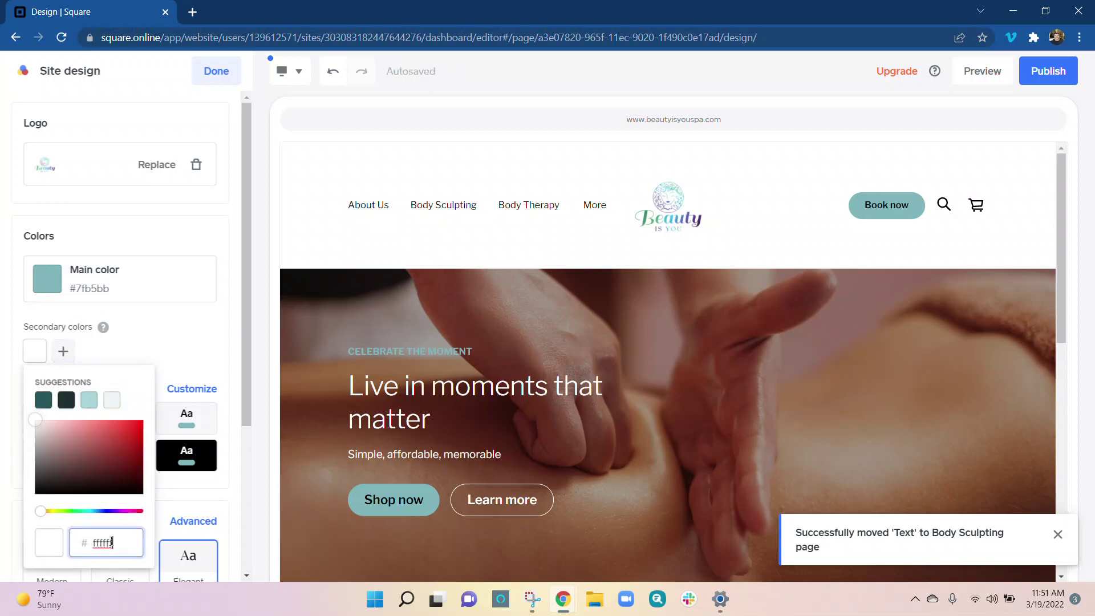
pyautogui.moveTo(120, 543); pyautogui.dragTo(86, 543)
pyautogui.press('BackSpace')
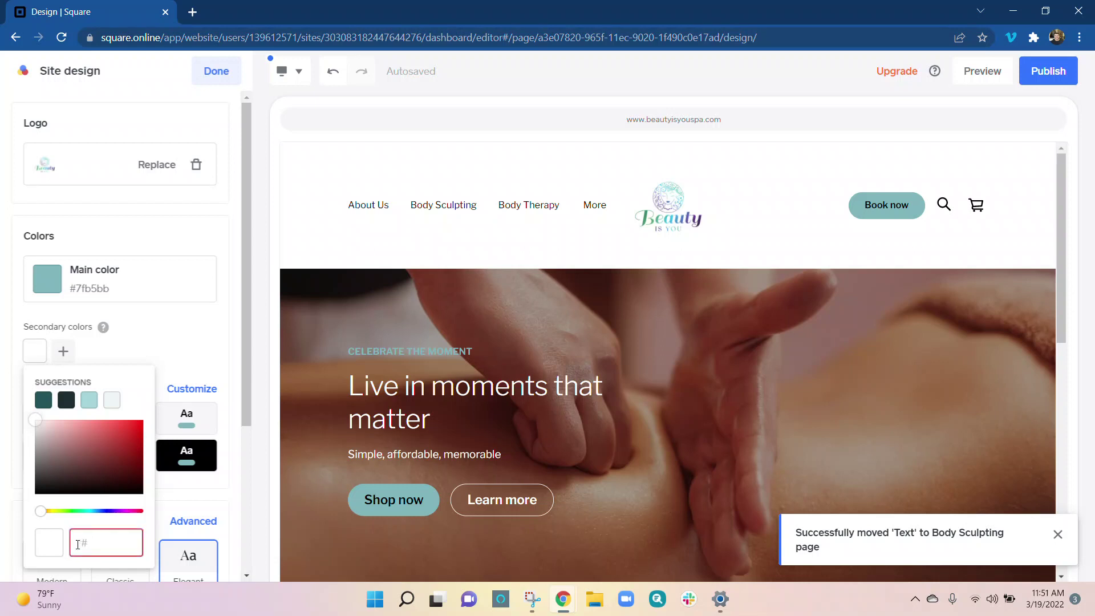
pyautogui.write('000000')
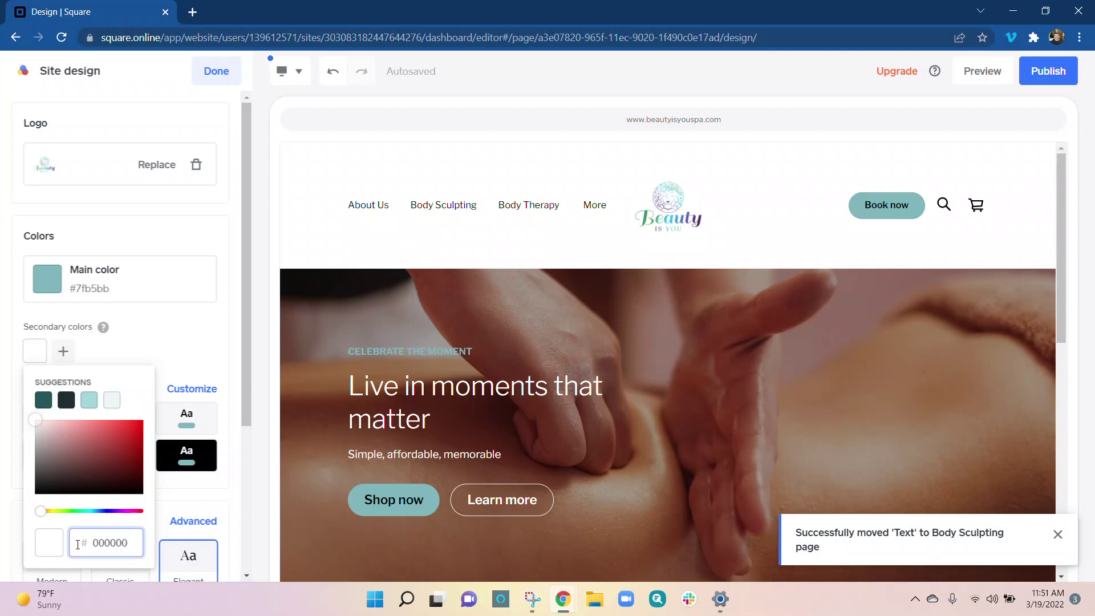
pyautogui.click(46, 551)
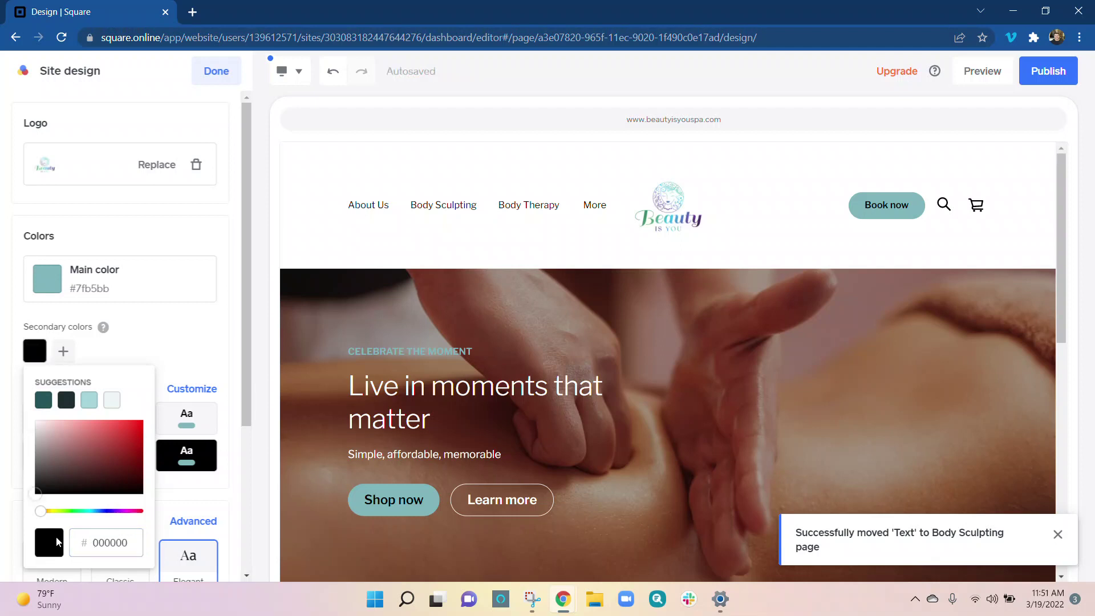
pyautogui.click(133, 543)
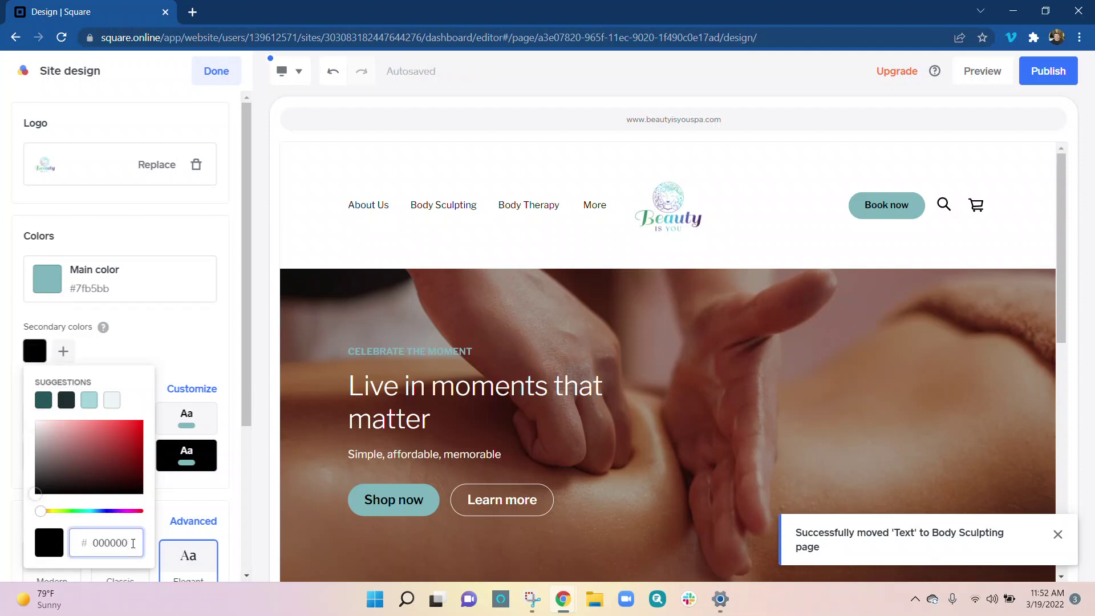
pyautogui.press('BackSpace')
pyautogui.press('BackSpace')
pyautogui.press('BackSpace')
pyautogui.press('BackSpace')
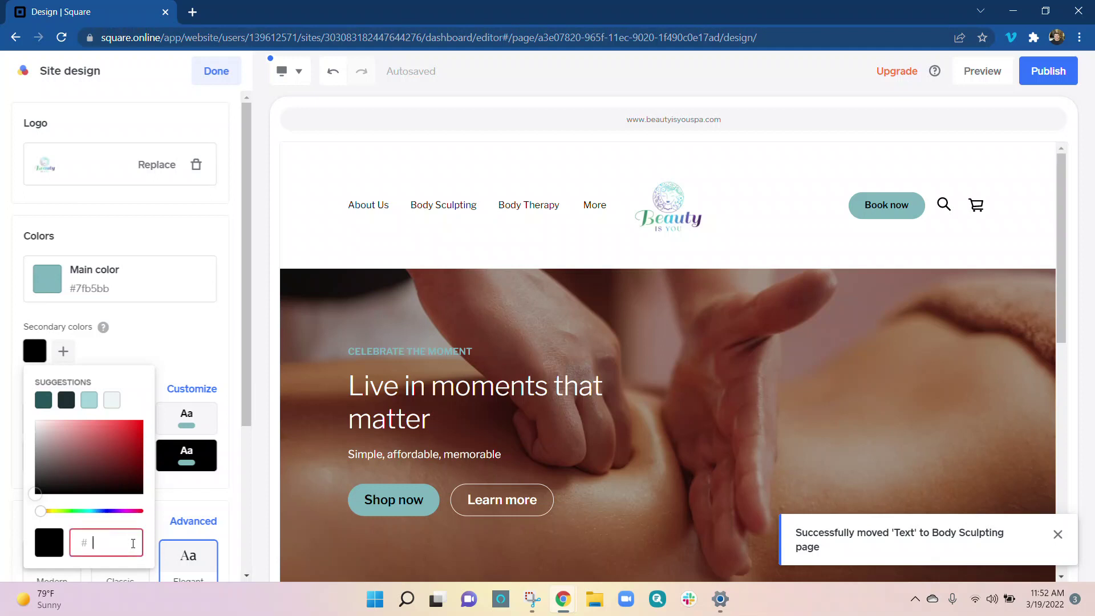
pyautogui.click(138, 347)
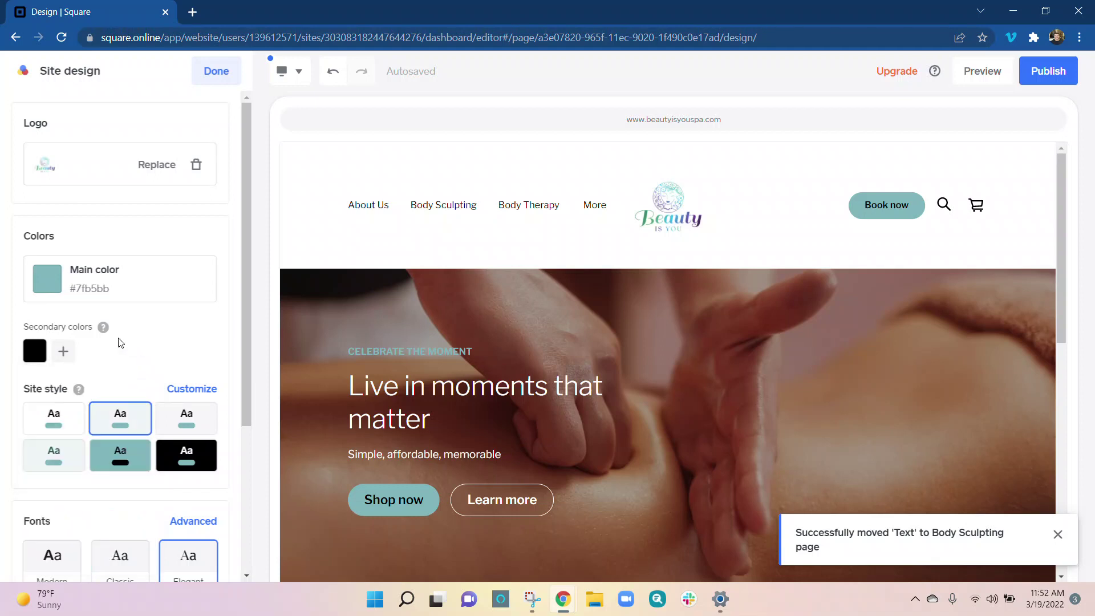
pyautogui.scroll(-3, 155, 488)
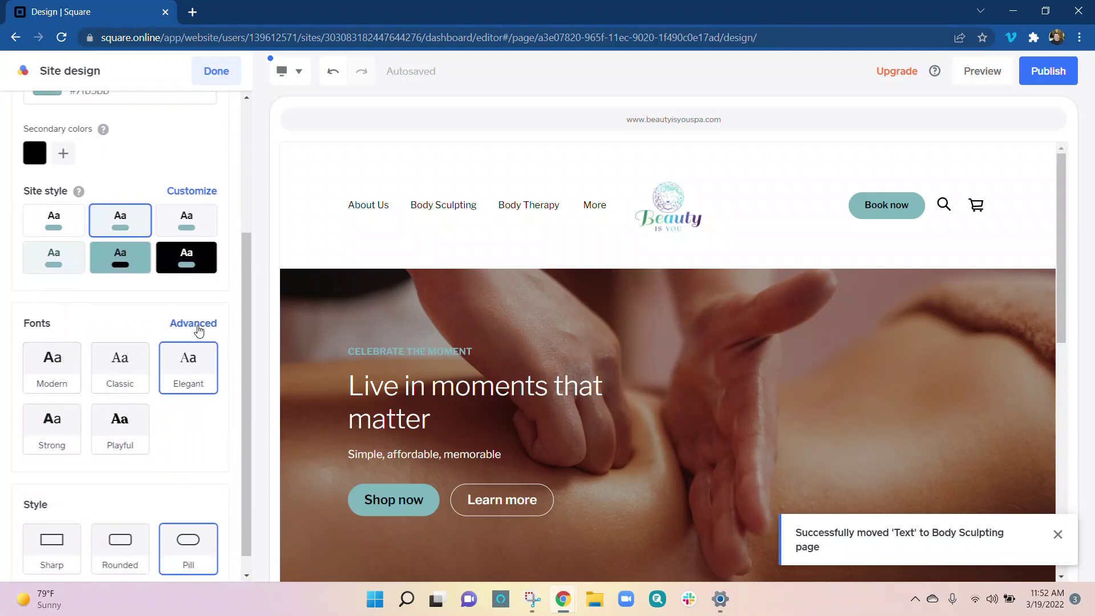
pyautogui.click(193, 323)
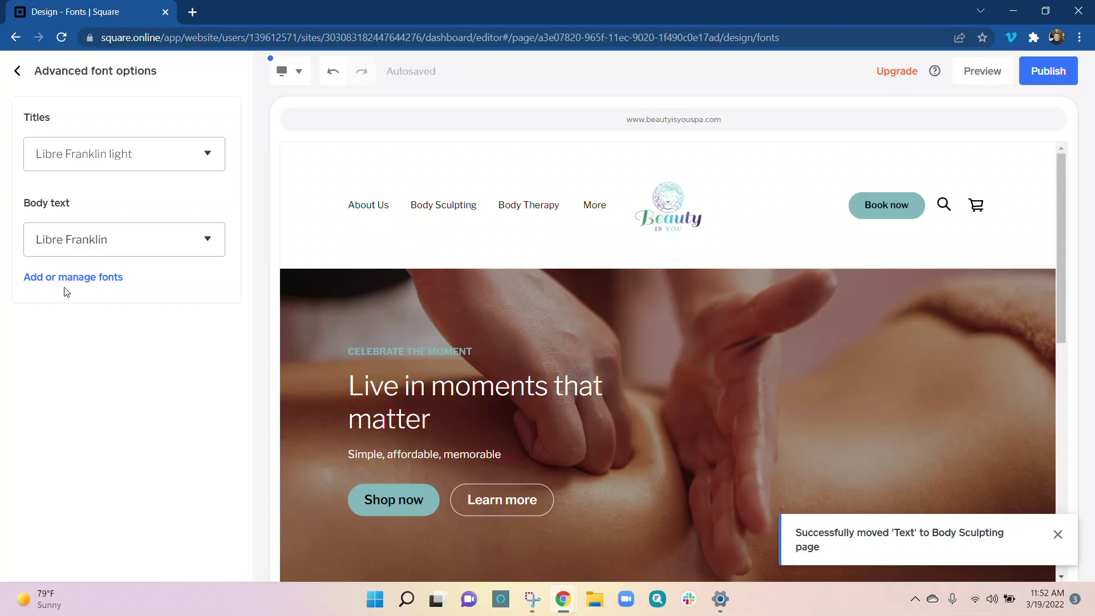
pyautogui.click(78, 278)
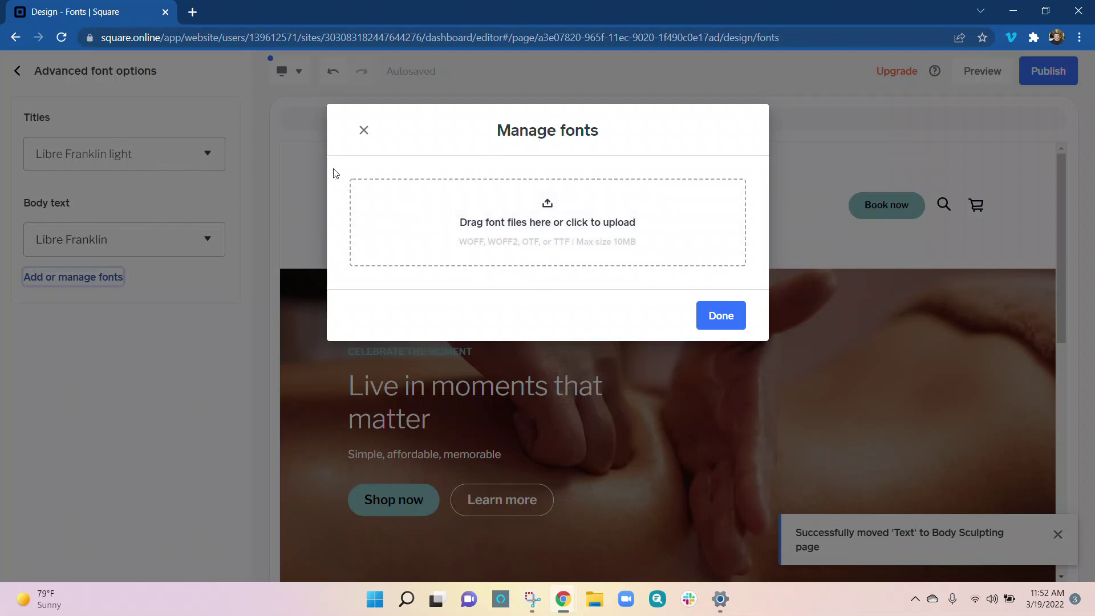
pyautogui.click(363, 130)
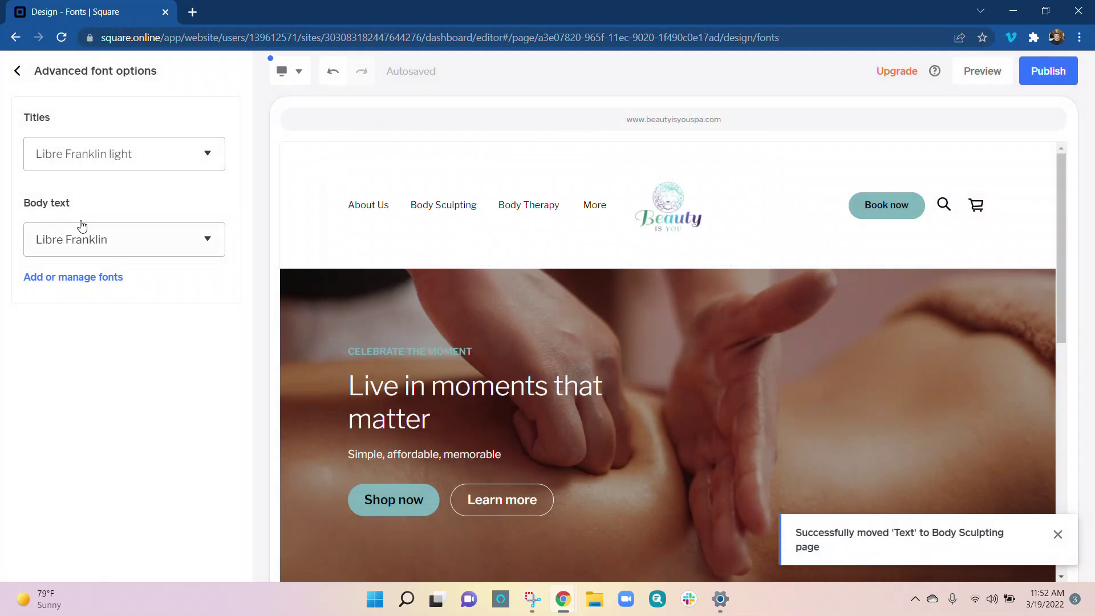
pyautogui.click(17, 71)
pyautogui.scroll(-1, 173, 301)
pyautogui.scroll(-3, 174, 301)
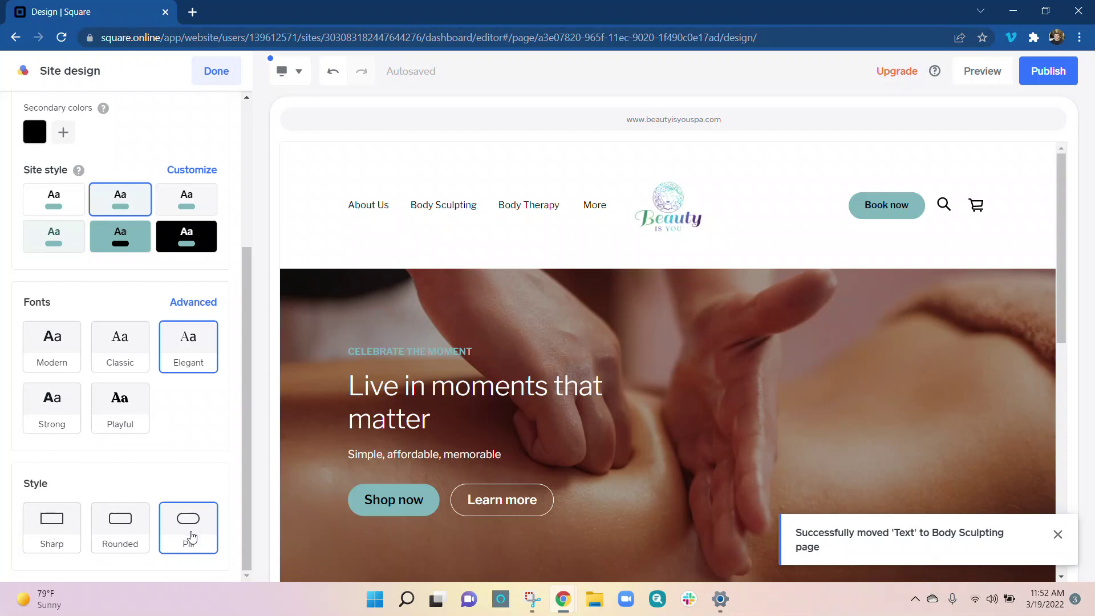
pyautogui.scroll(4, 200, 385)
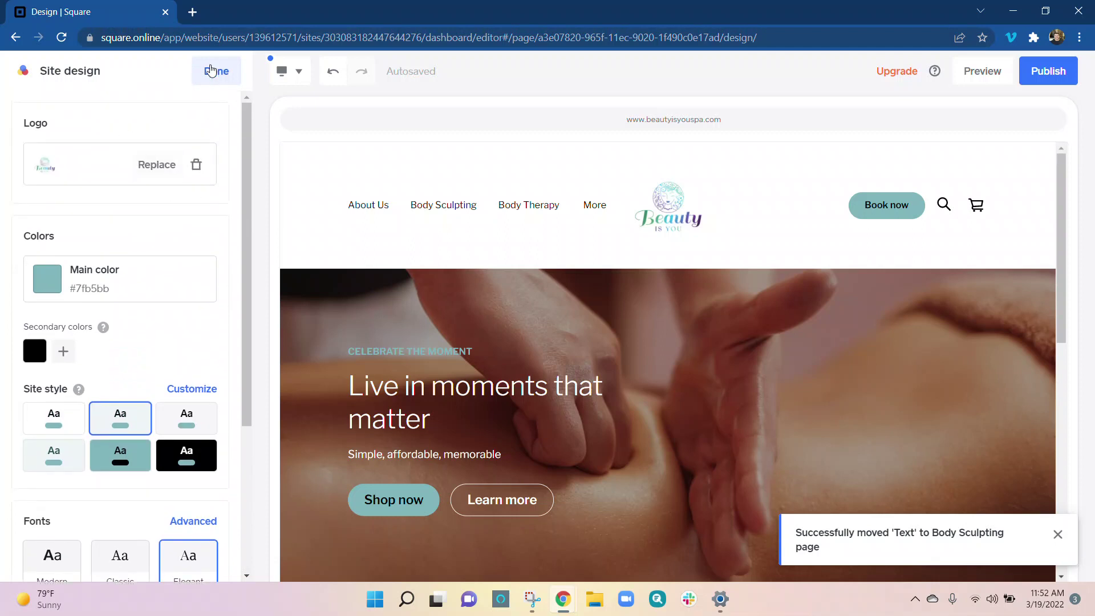
# - Finish with Site design, giving the settings a final look before closing them
pyautogui.click(210, 70)
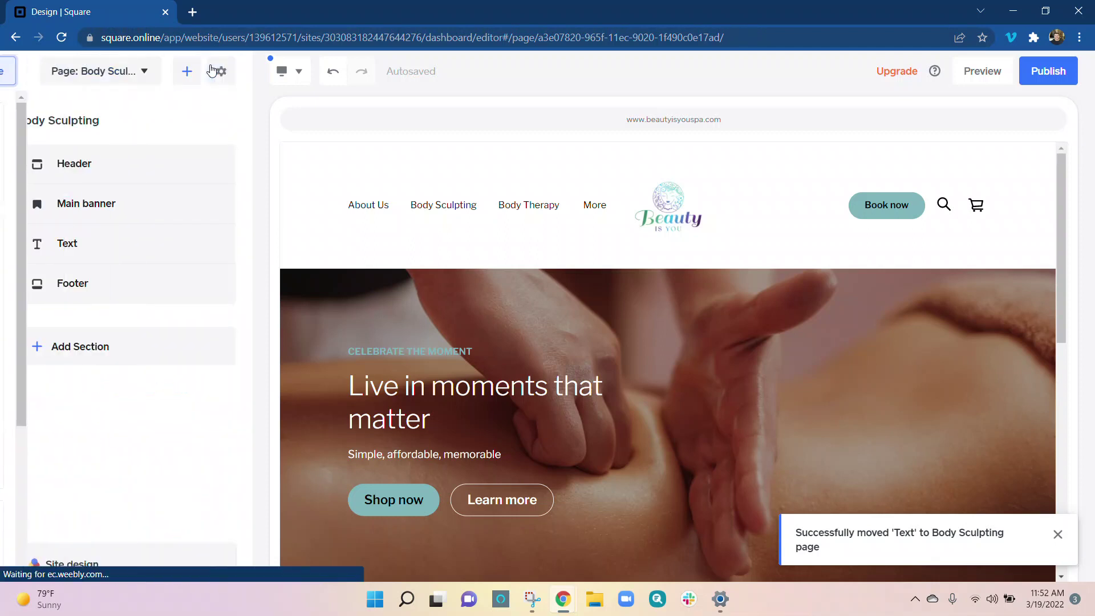
pyautogui.click(119, 559)
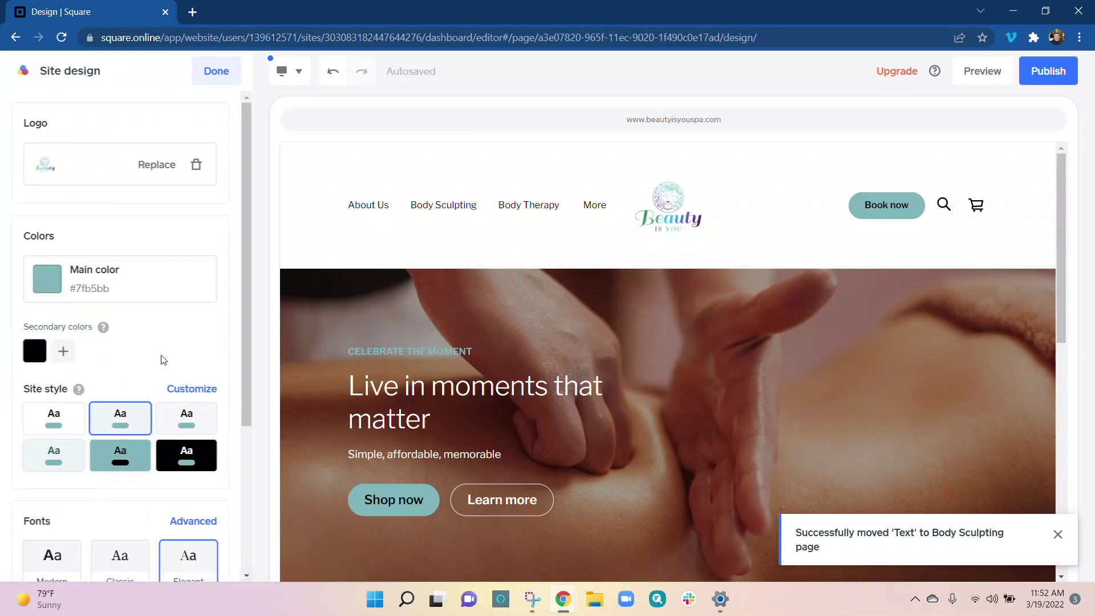
pyautogui.scroll(-3, 232, 259)
pyautogui.scroll(-1, 232, 258)
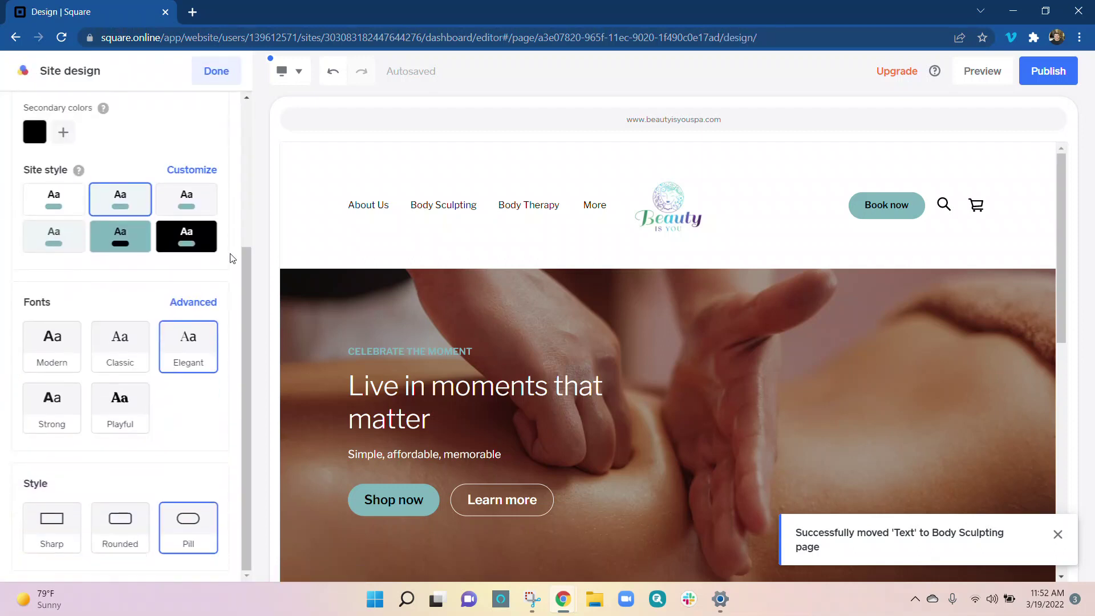
pyautogui.scroll(4, 232, 258)
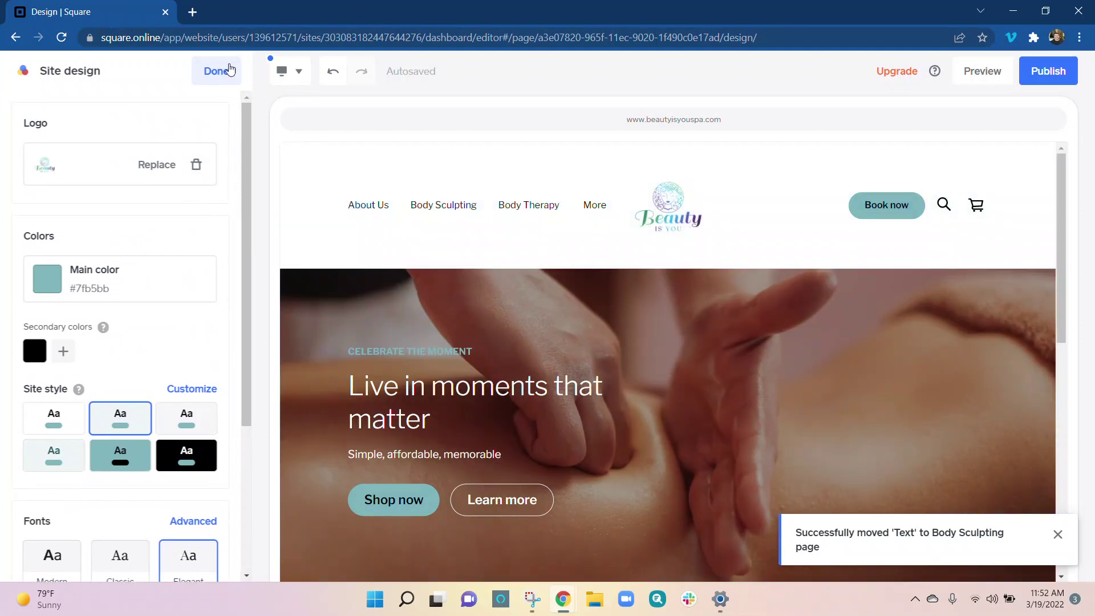
pyautogui.click(226, 71)
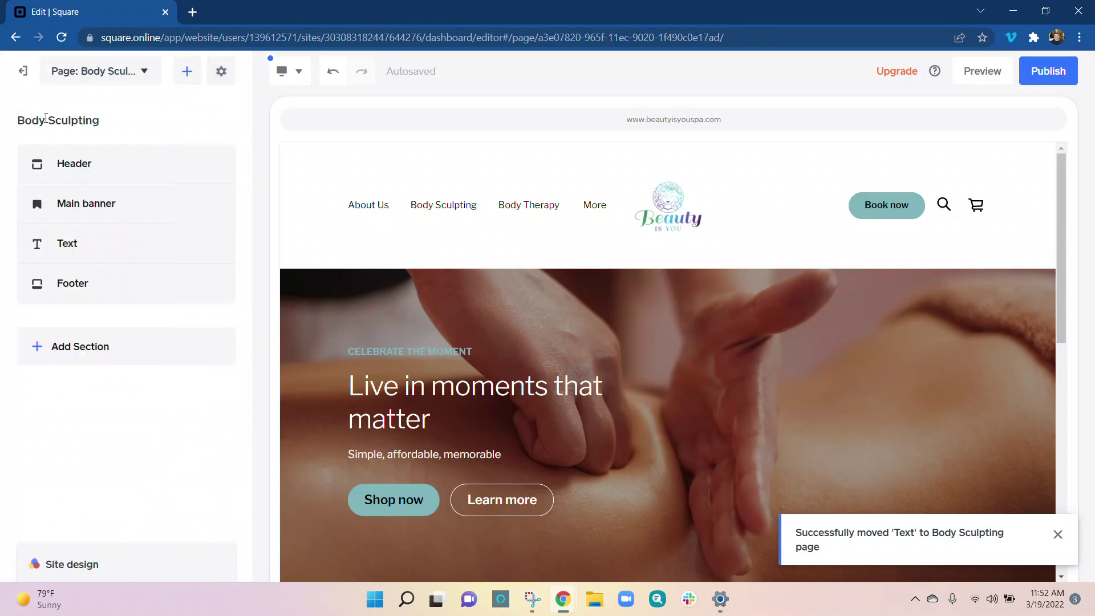
# - Exit the site editor back to the online store dashboard
pyautogui.click(124, 71)
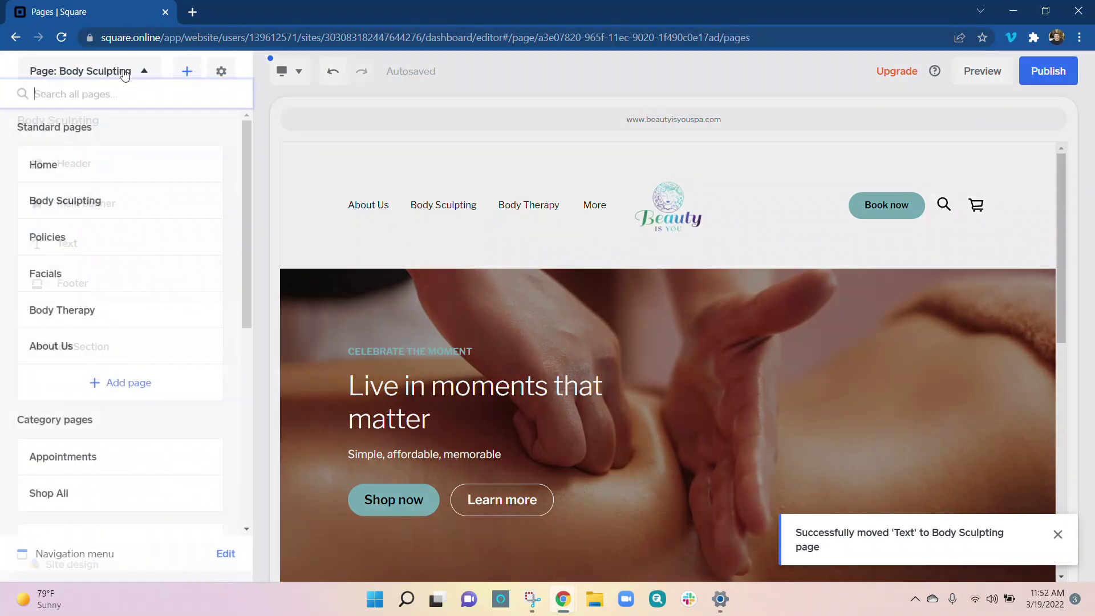
pyautogui.scroll(-8, 156, 319)
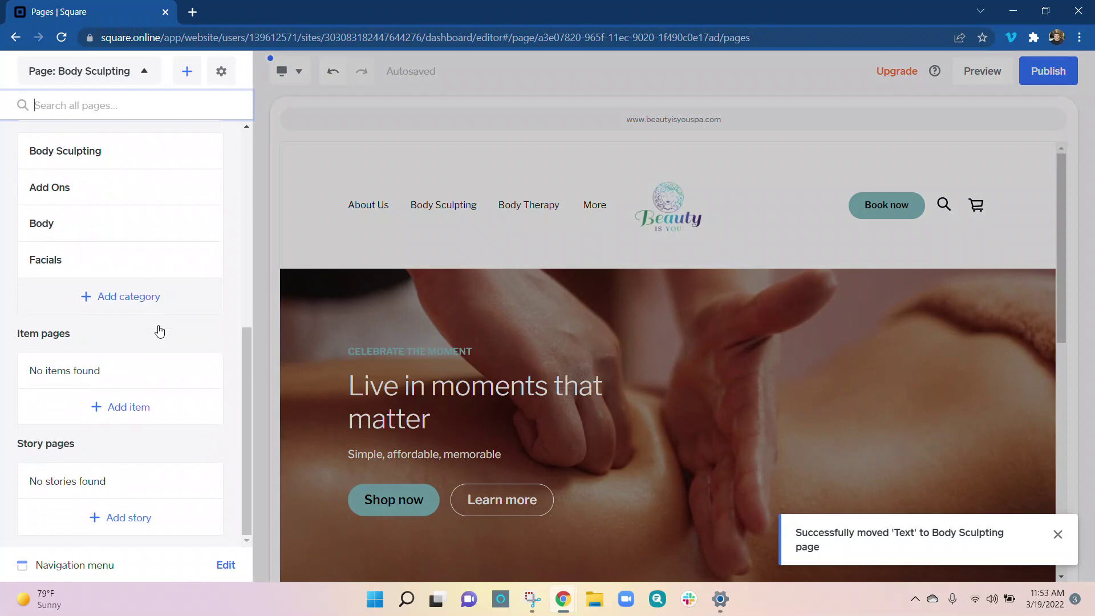
pyautogui.scroll(8, 159, 328)
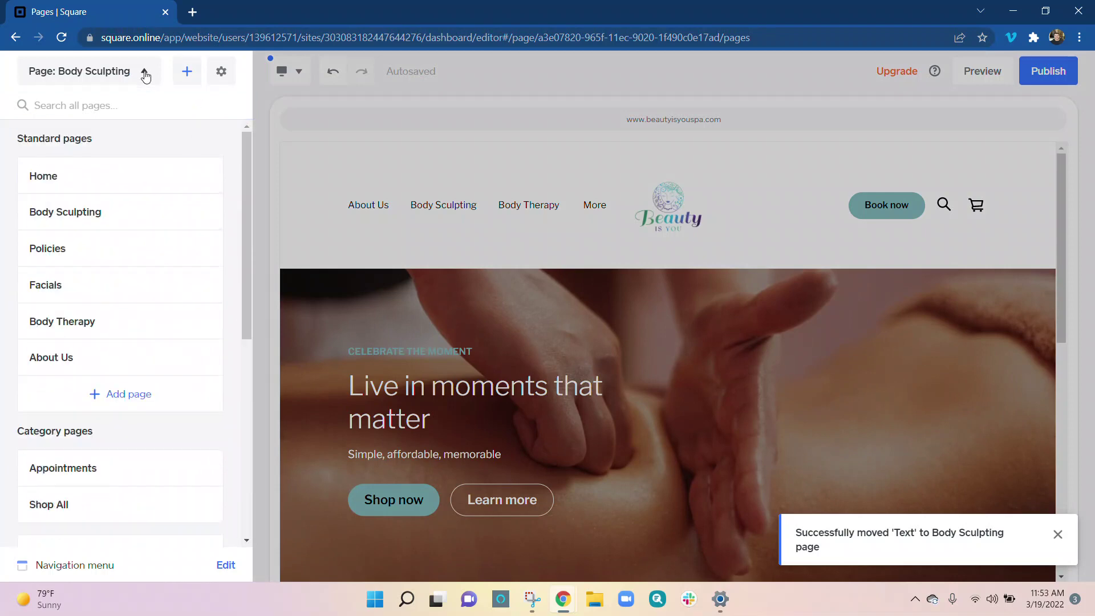
pyautogui.click(145, 72)
pyautogui.click(22, 71)
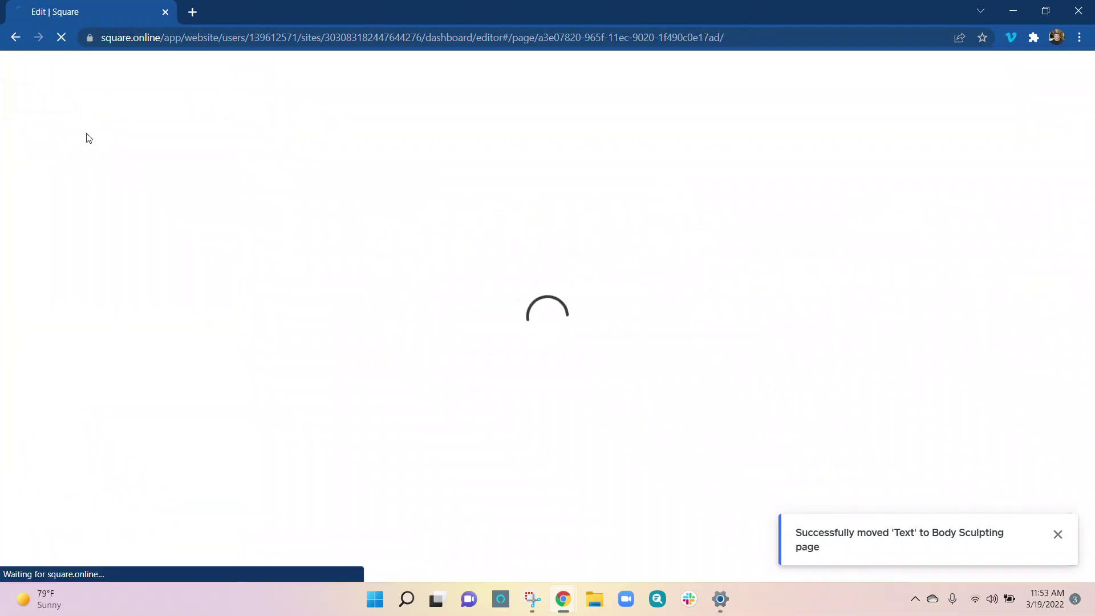